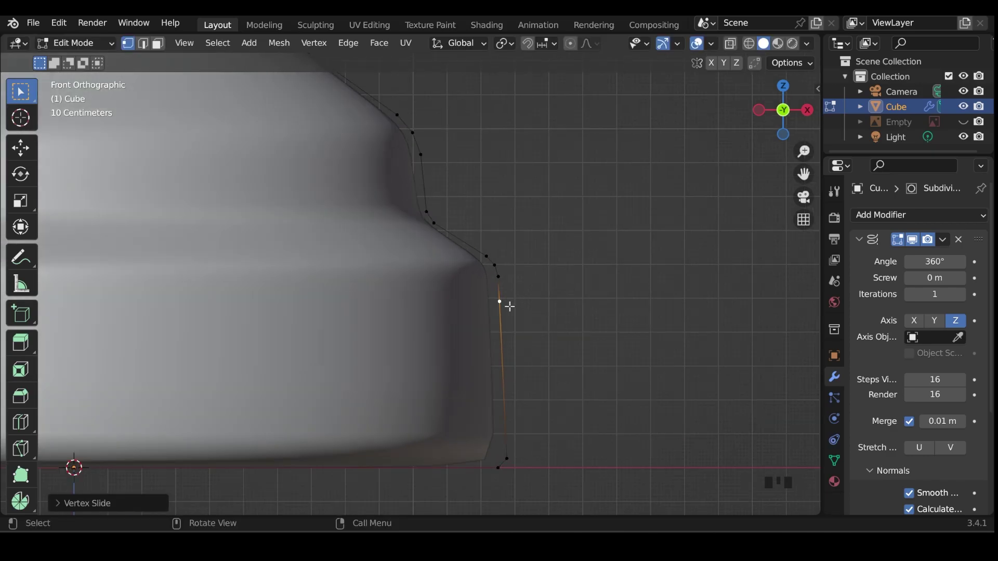
# Step: Select the new midpoint vertex below the collar and slide it up the profile
pyautogui.hotkey('shift', 'ctrl', 'b')
pyautogui.moveTo(508, 317); pyautogui.dragTo(515, 343, button='middle')
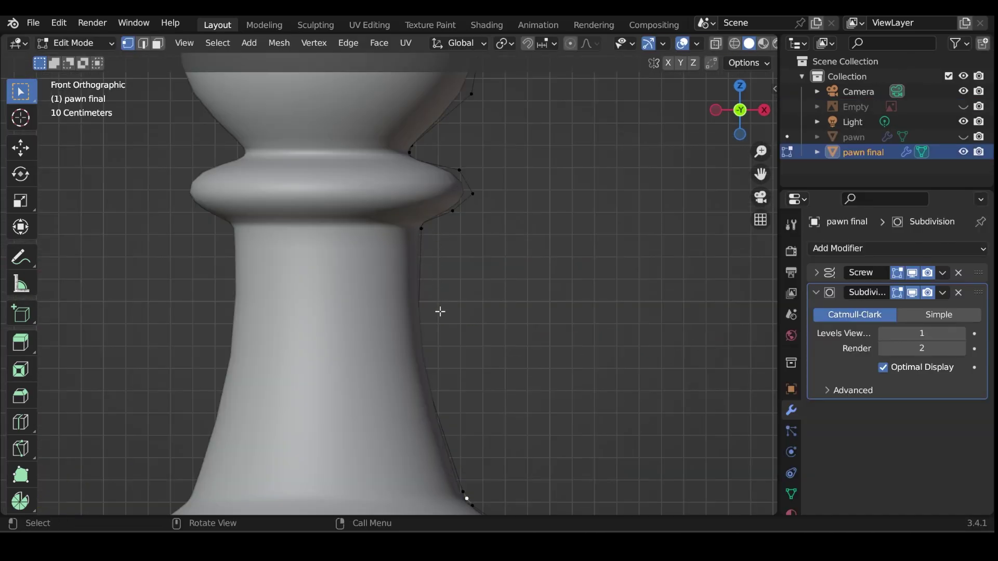
pyautogui.click(421, 228)
pyautogui.keyDown('shift'); pyautogui.click(463, 491); pyautogui.keyUp('shift')
pyautogui.rightClick(431, 322)
pyautogui.click(457, 364)
pyautogui.hotkey('shift', 'v')
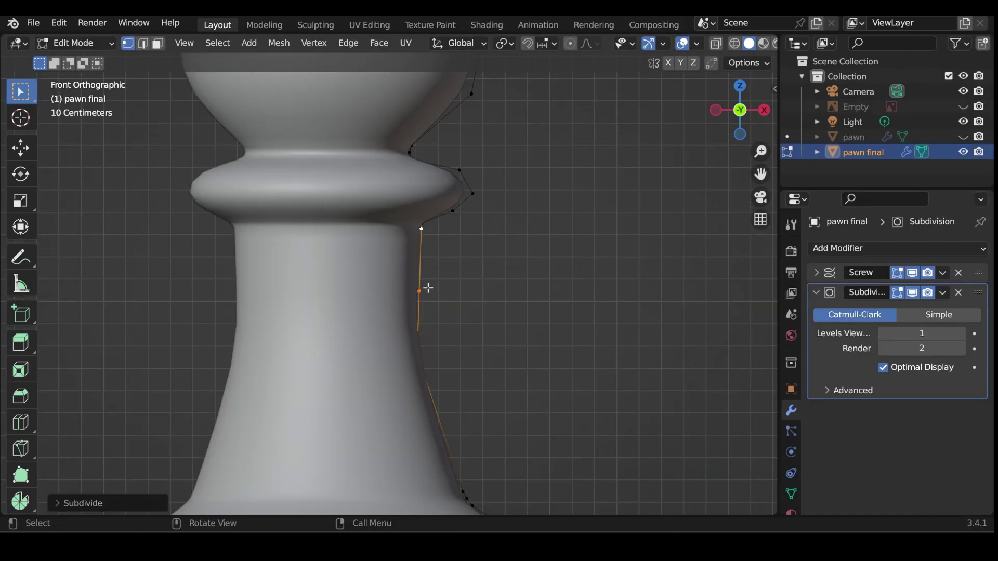
# Step: Bevel the midpoint vertex into two points and move them outward into a ledge
pyautogui.click(425, 247)
pyautogui.hotkey('shift', 'ctrl', 'b')
pyautogui.click(442, 234)
pyautogui.press('g')
pyautogui.click(492, 232)
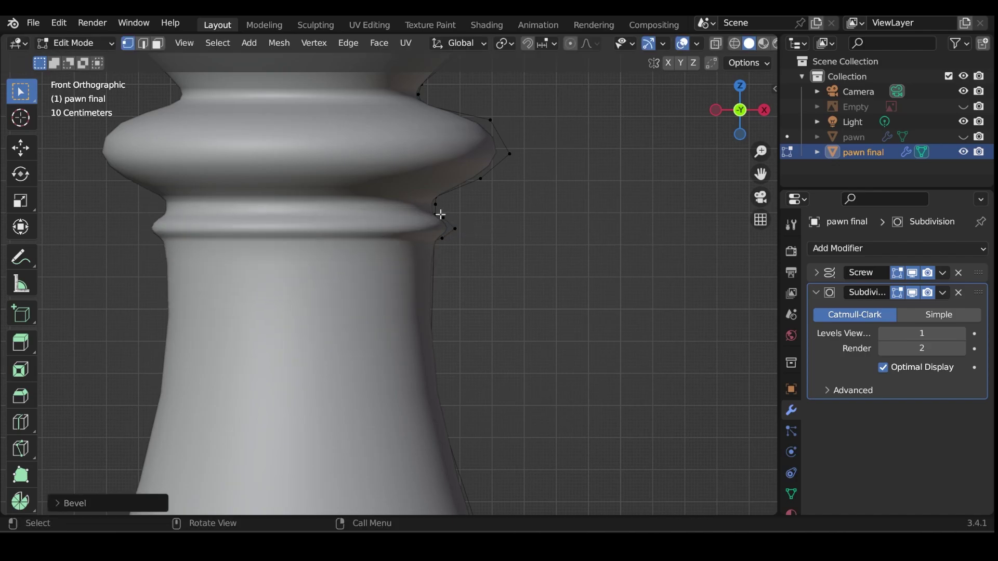
# Step: Add an edge loop across the pawn's roof
pyautogui.scroll(4, 519, 271)
pyautogui.scroll(-4, 519, 271)
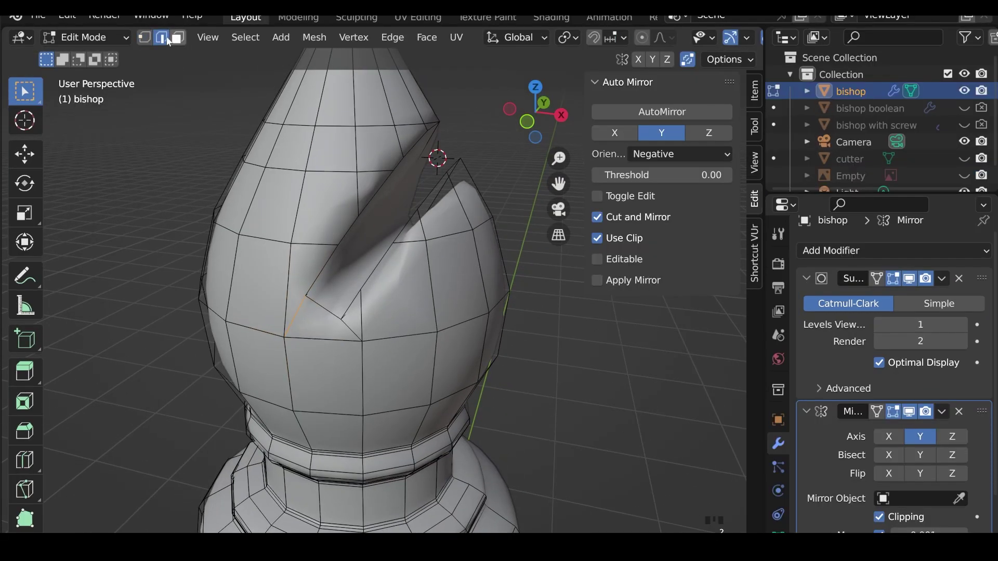
pyautogui.scroll(-2, 323, 269)
pyautogui.scroll(4, 323, 268)
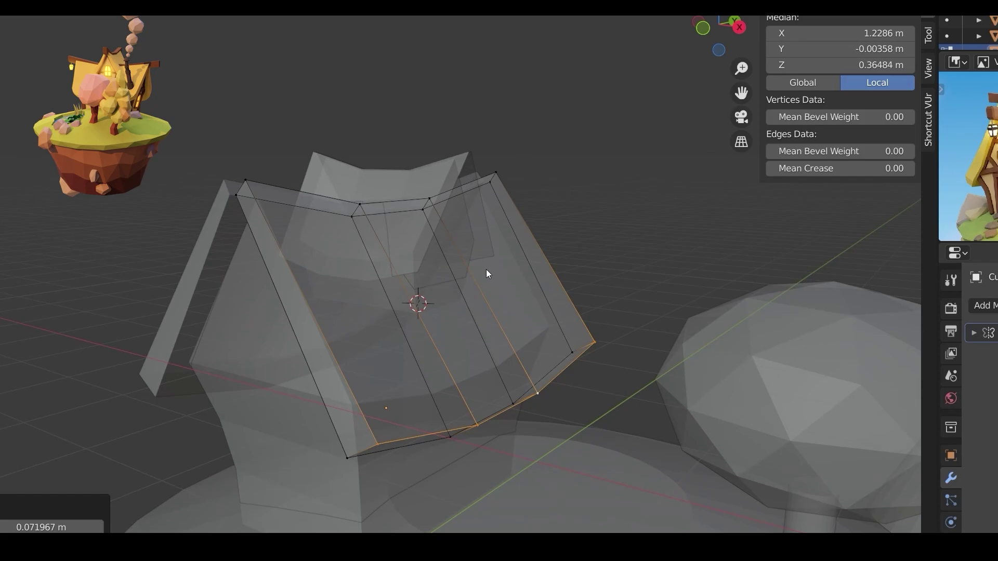
pyautogui.hotkey('ctrl', 'r')
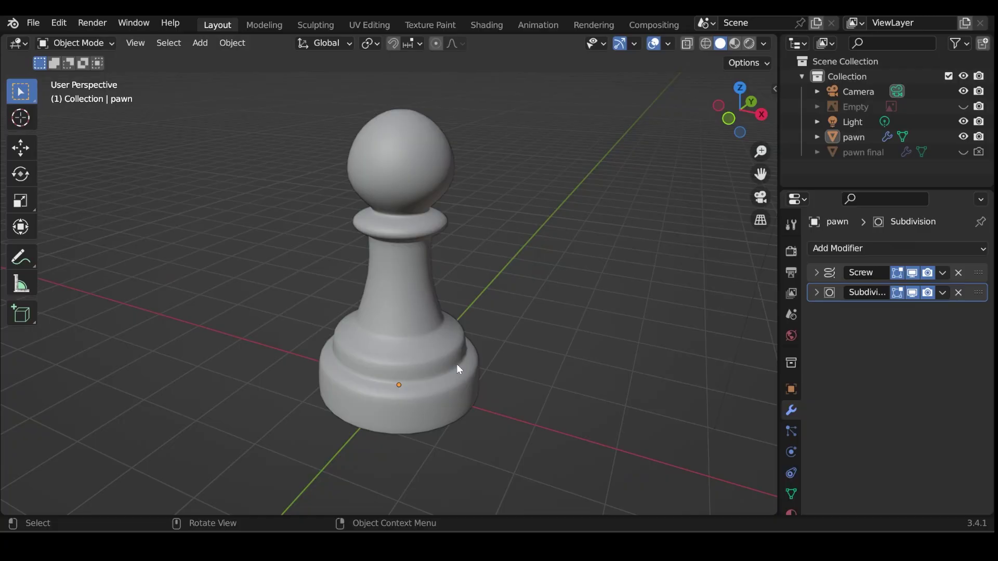
# Step: Orbit around the pawn and start a new General file with the default Cube, Camera and Light
pyautogui.moveTo(458, 362); pyautogui.dragTo(432, 352, button='middle')
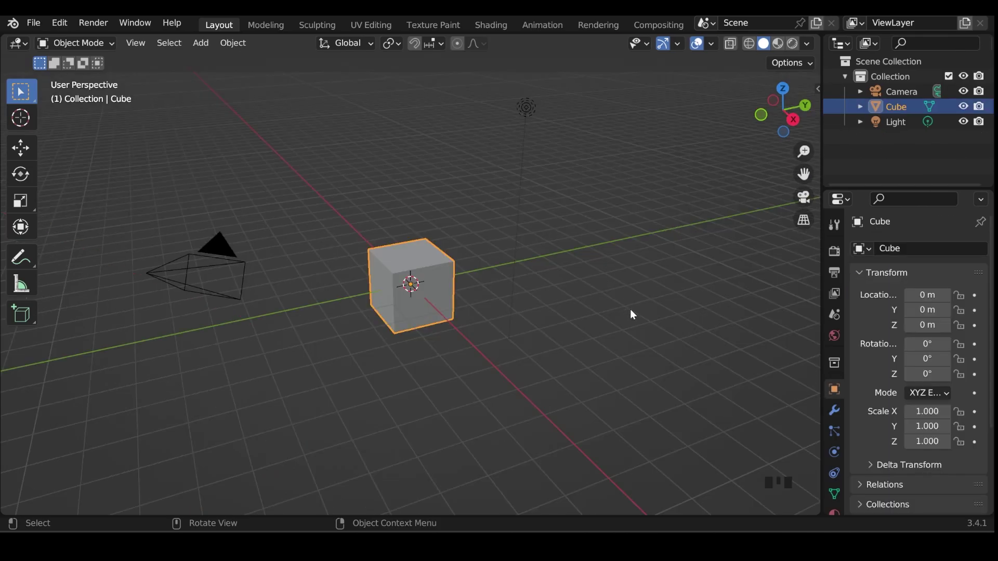
# Step: Drag the 'pawn 2' picture from File Explorer into the 3D viewport as an image Empty
pyautogui.moveTo(489, 543)
pyautogui.click(479, 478)
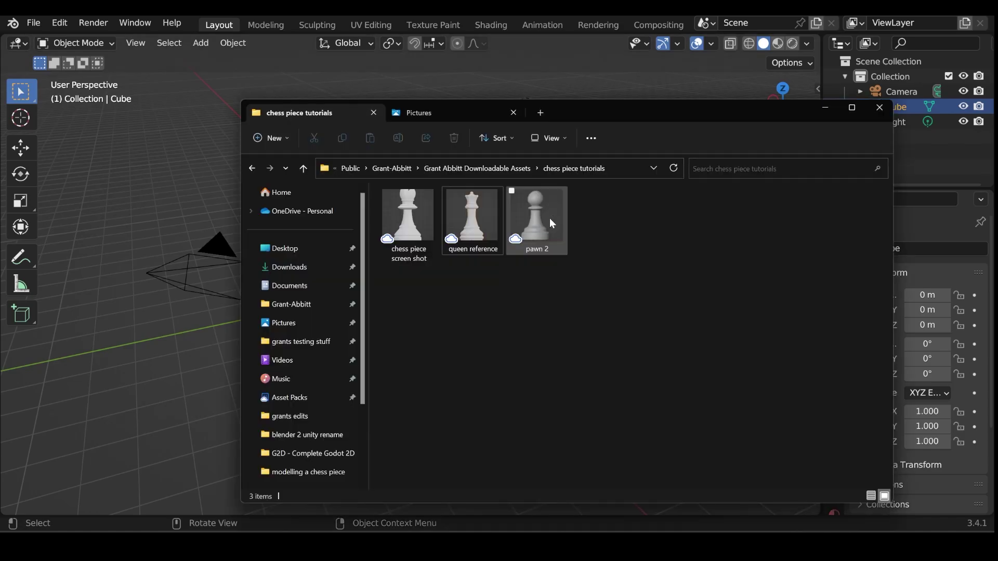
pyautogui.moveTo(548, 218); pyautogui.dragTo(151, 160)
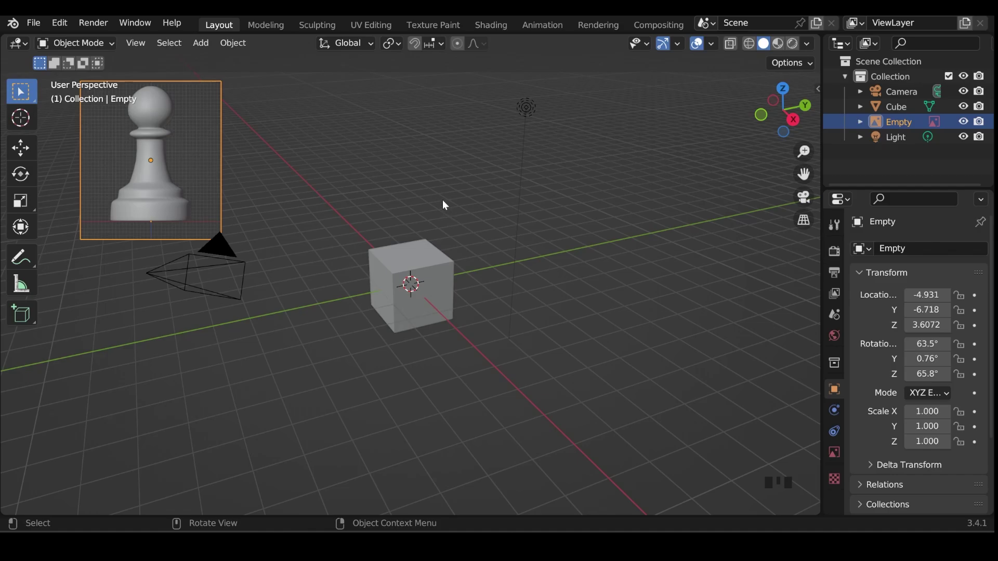
# Step: Clear the reference image's location and rotation, then rotate it 90° on X
pyautogui.hotkey('alt', 'g')
pyautogui.hotkey('alt', 'r')
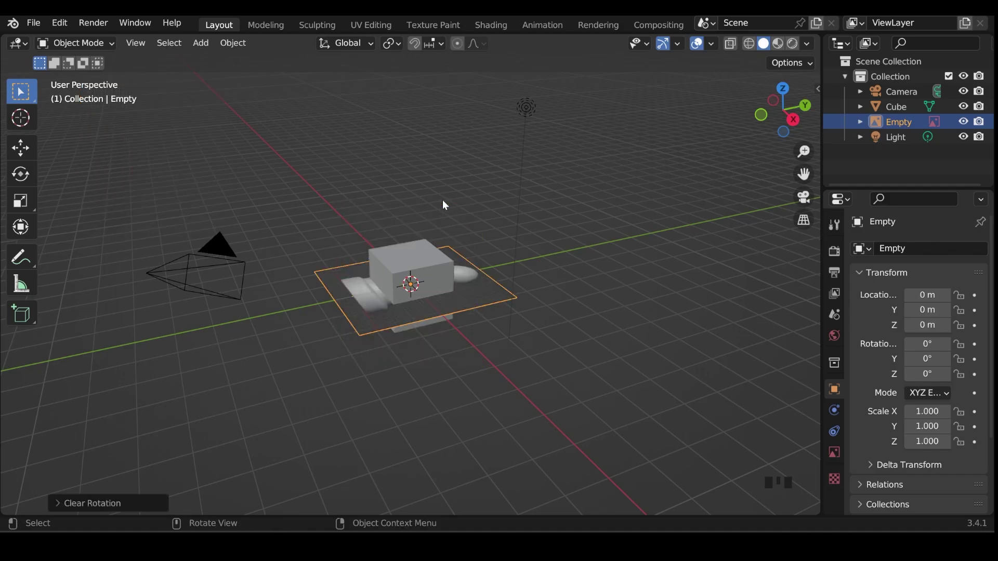
pyautogui.write('rx90')
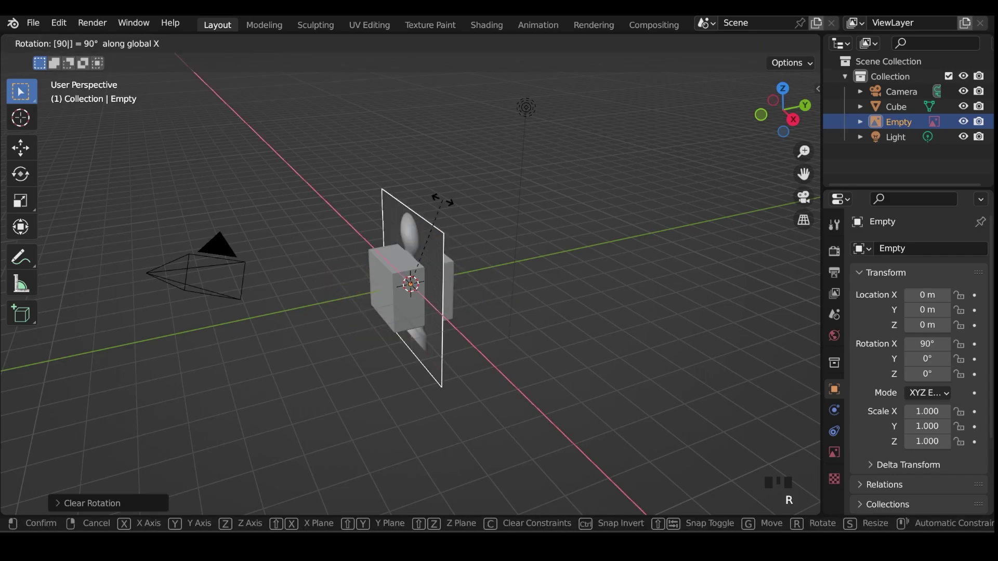
pyautogui.press('Return')
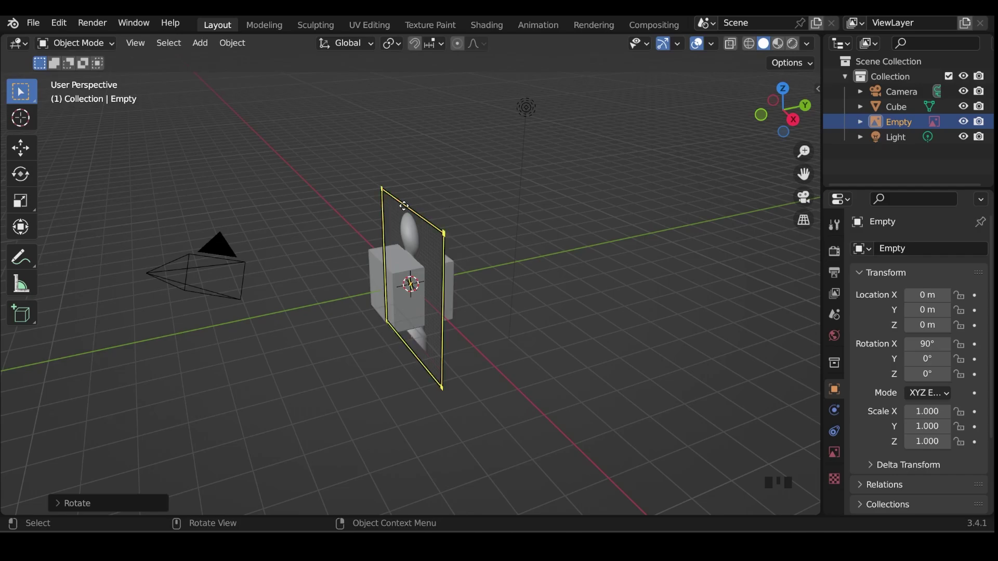
# Step: From the back view, raise the reference image along Z to about 1.93 m and fine-tune it
pyautogui.press('KP_1')
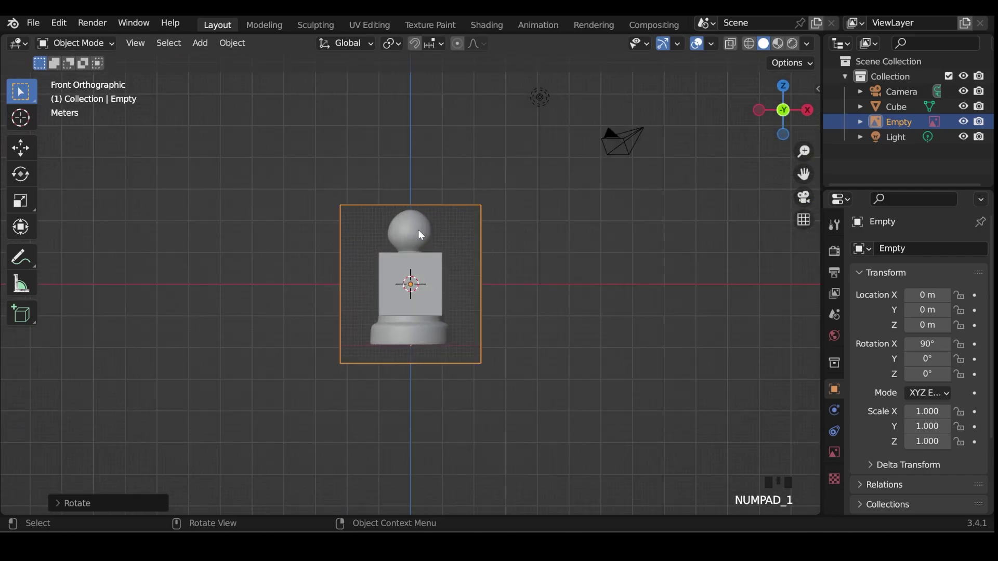
pyautogui.click(759, 110)
pyautogui.moveTo(759, 110); pyautogui.dragTo(762, 114)
pyautogui.scroll(4, 550, 317)
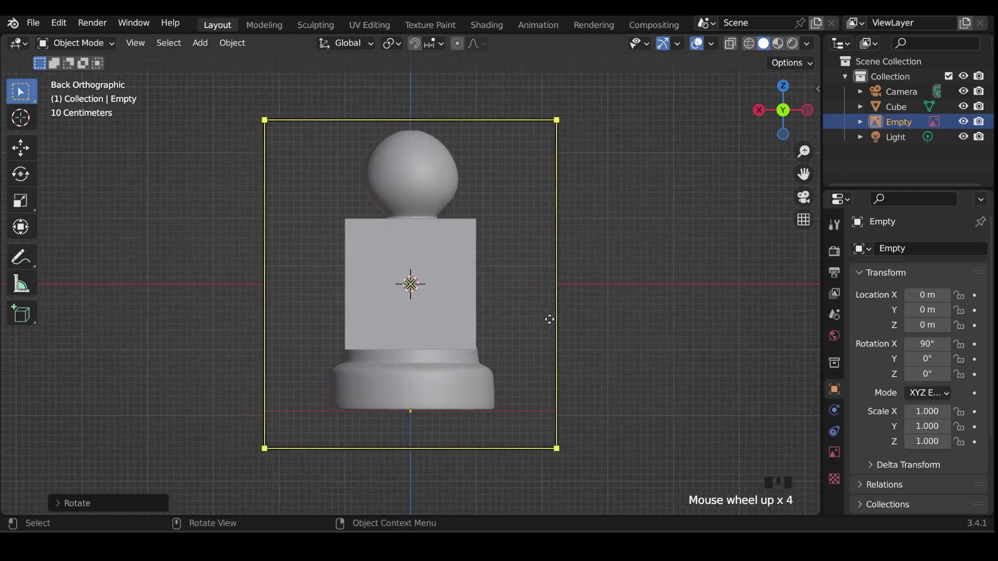
pyautogui.click(549, 322)
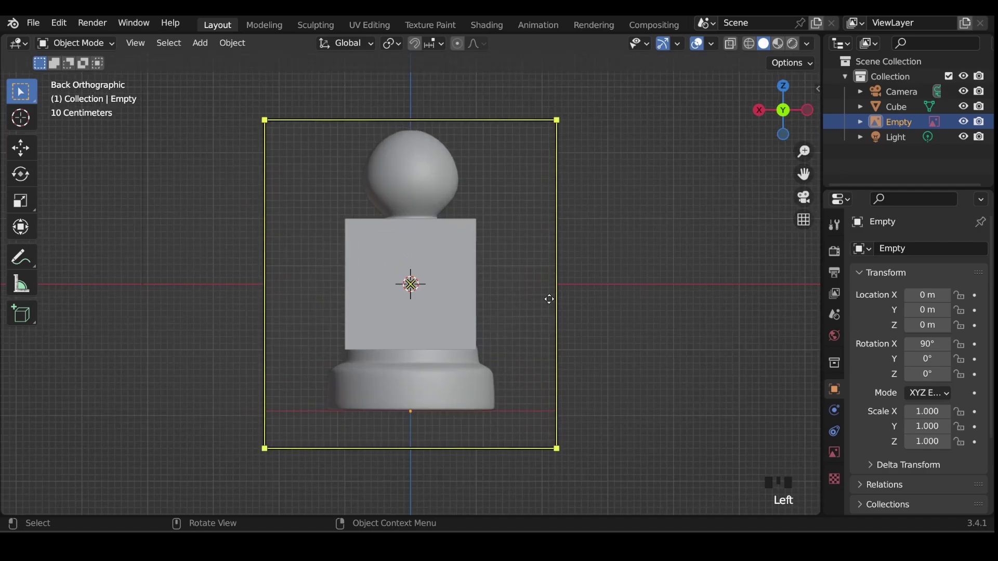
pyautogui.press('g')
pyautogui.press('z')
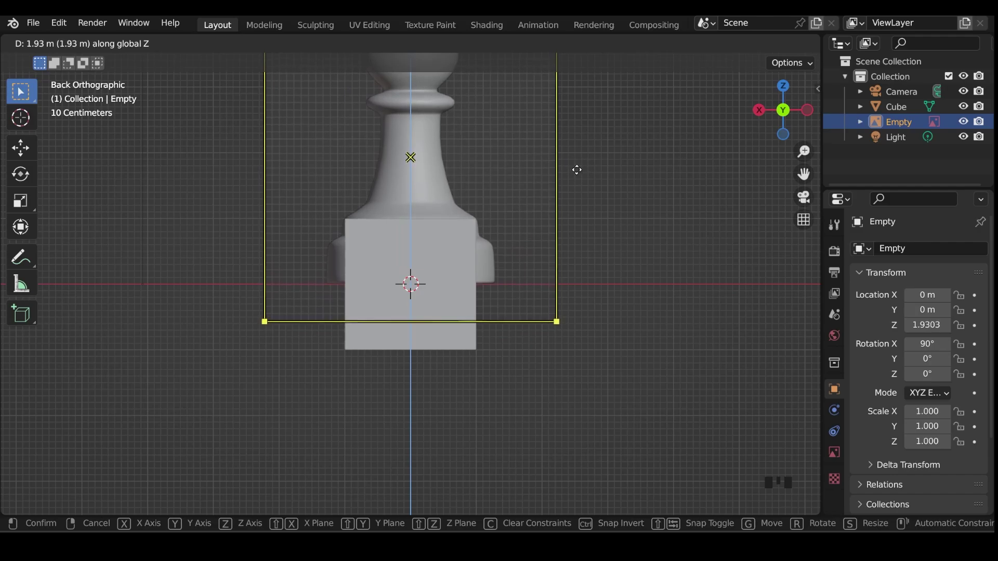
pyautogui.click(577, 170)
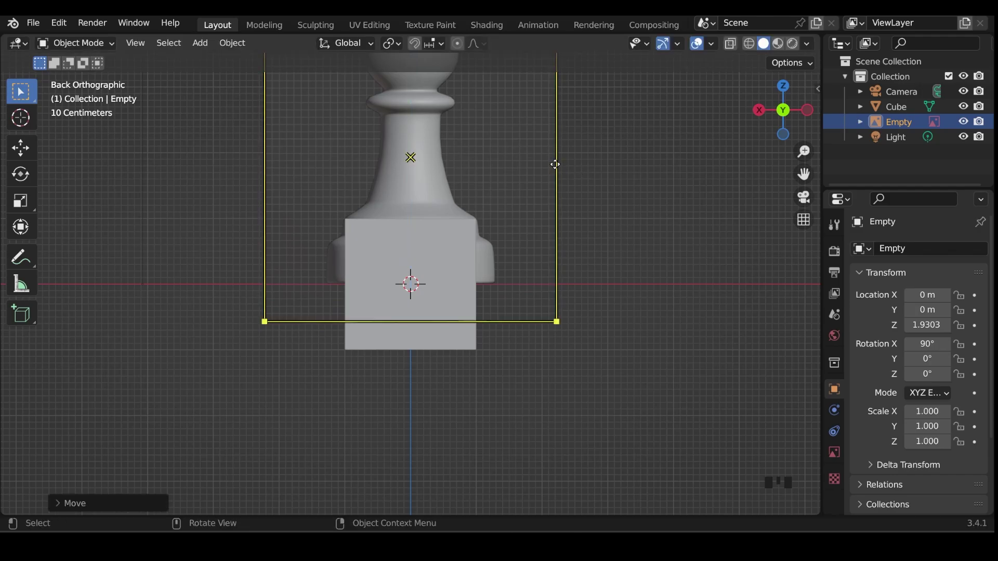
pyautogui.keyDown('shift'); pyautogui.moveTo(566, 166); pyautogui.dragTo(515, 370, button='middle'); pyautogui.keyUp('shift')
pyautogui.scroll(4, 469, 196)
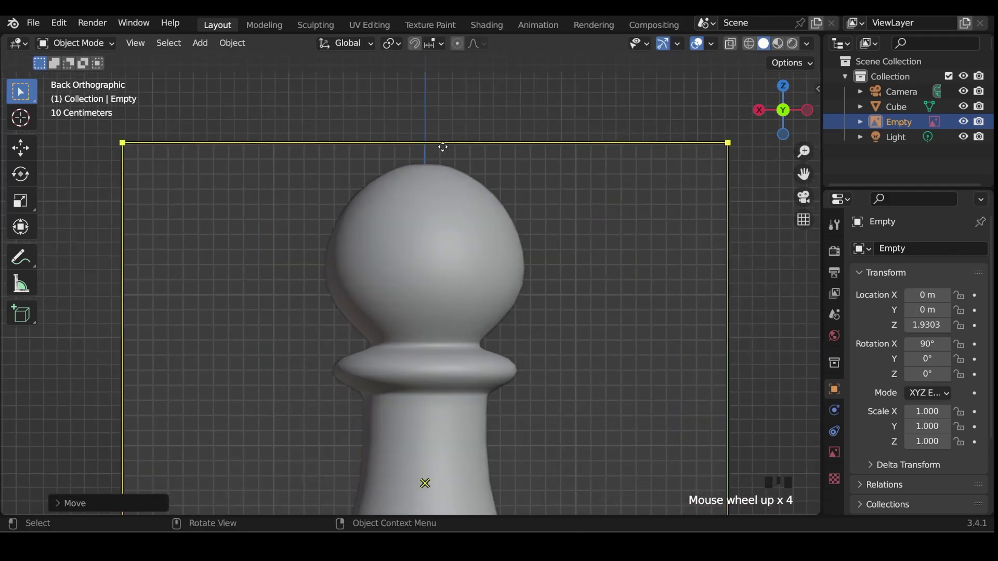
pyautogui.press('g')
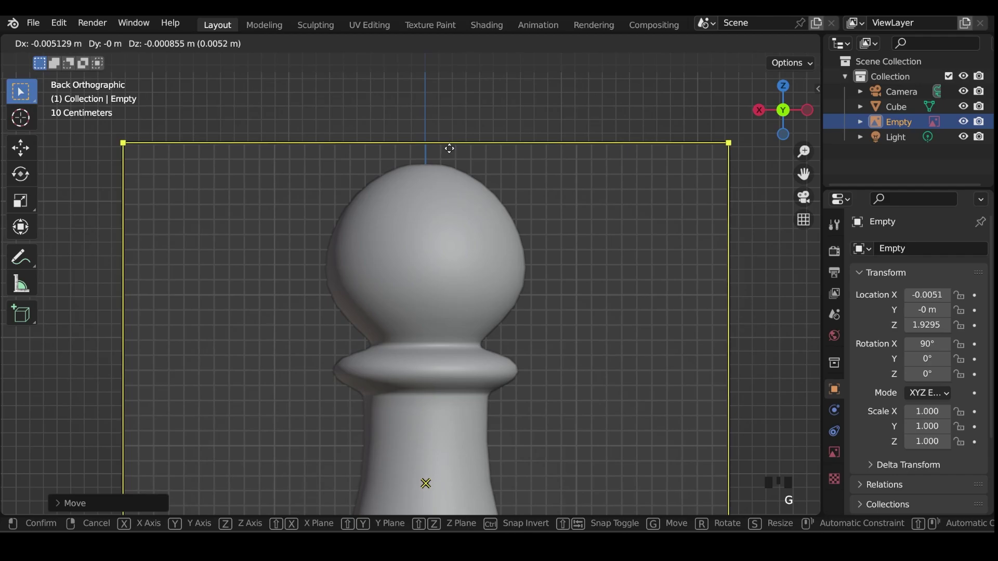
pyautogui.click(449, 147)
pyautogui.scroll(-6, 553, 251)
# Step: Select the cube, select all its vertices in Edit Mode and merge them At Center
pyautogui.keyDown('shift'); pyautogui.moveTo(551, 247); pyautogui.dragTo(546, 226, button='middle'); pyautogui.keyUp('shift')
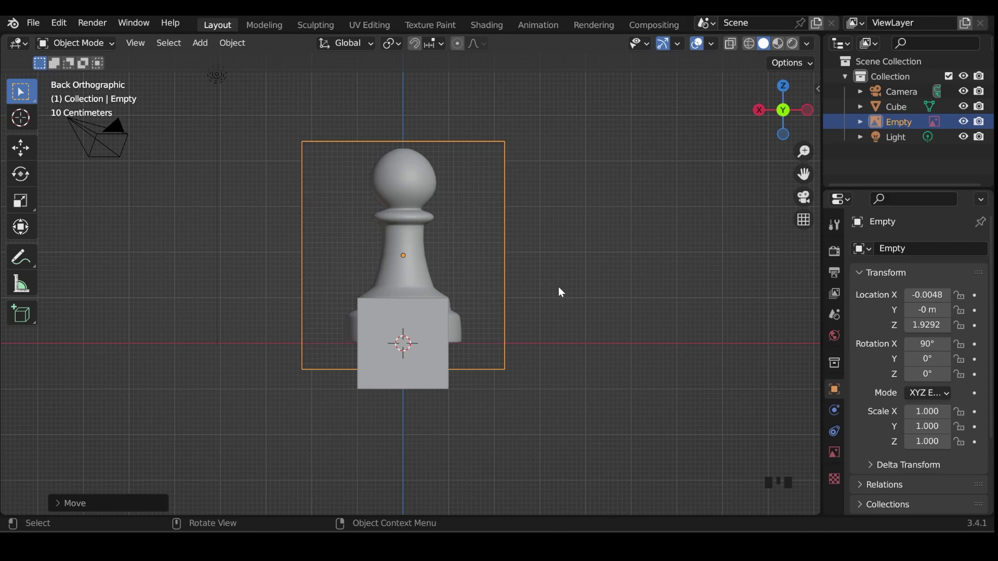
pyautogui.moveTo(563, 291); pyautogui.dragTo(486, 332, button='middle')
pyautogui.click(360, 313)
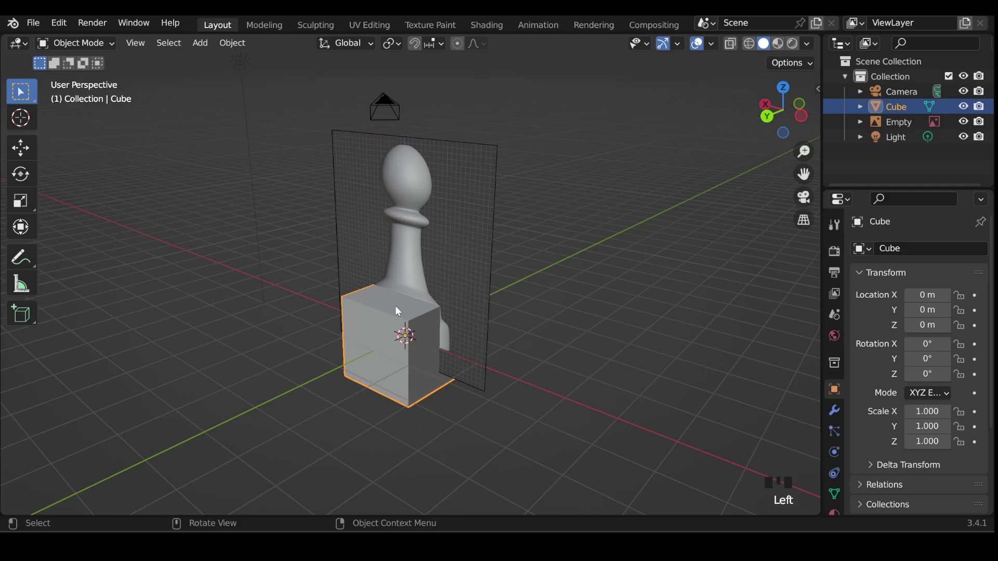
pyautogui.press('Tab')
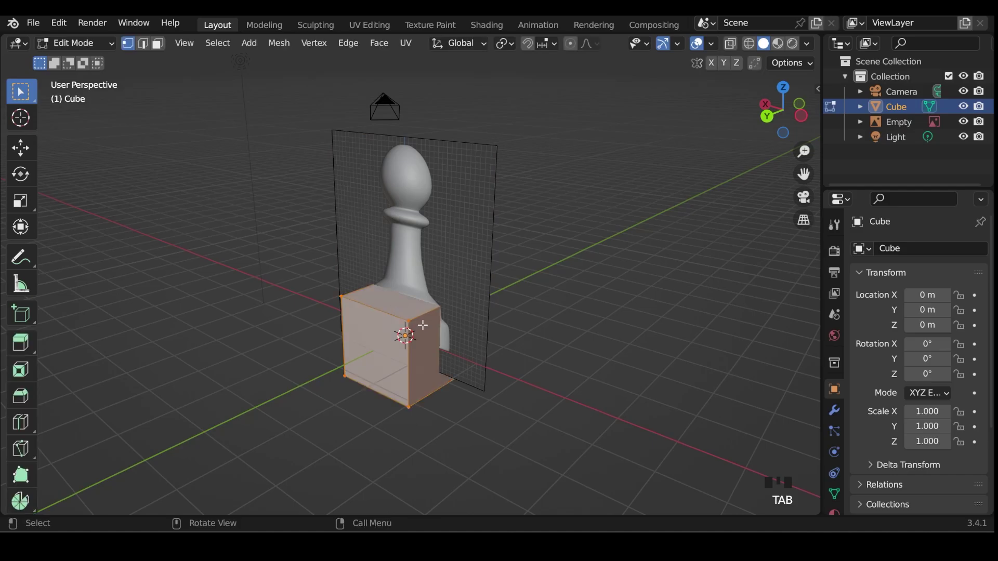
pyautogui.press('a')
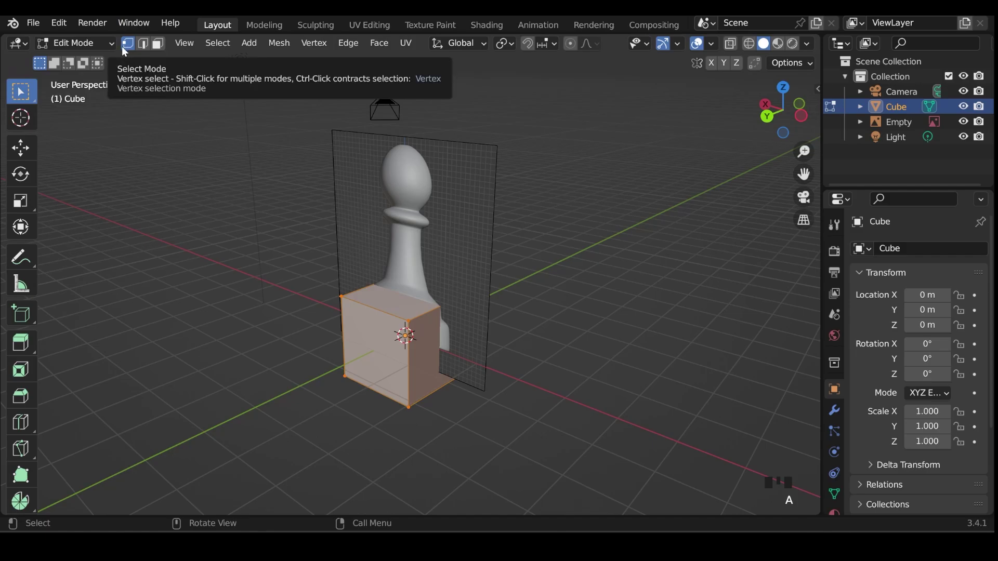
pyautogui.click(280, 43)
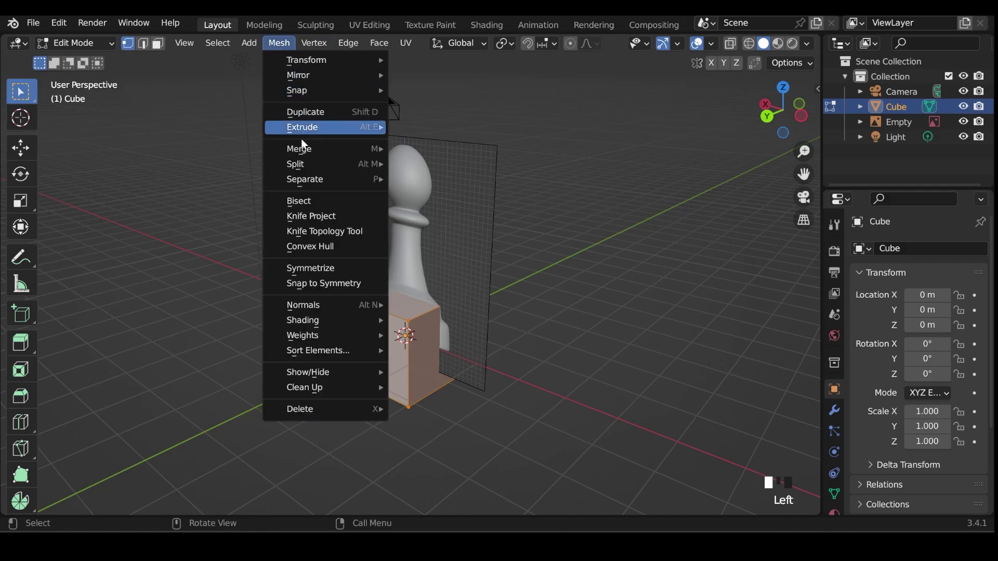
pyautogui.moveTo(317, 152)
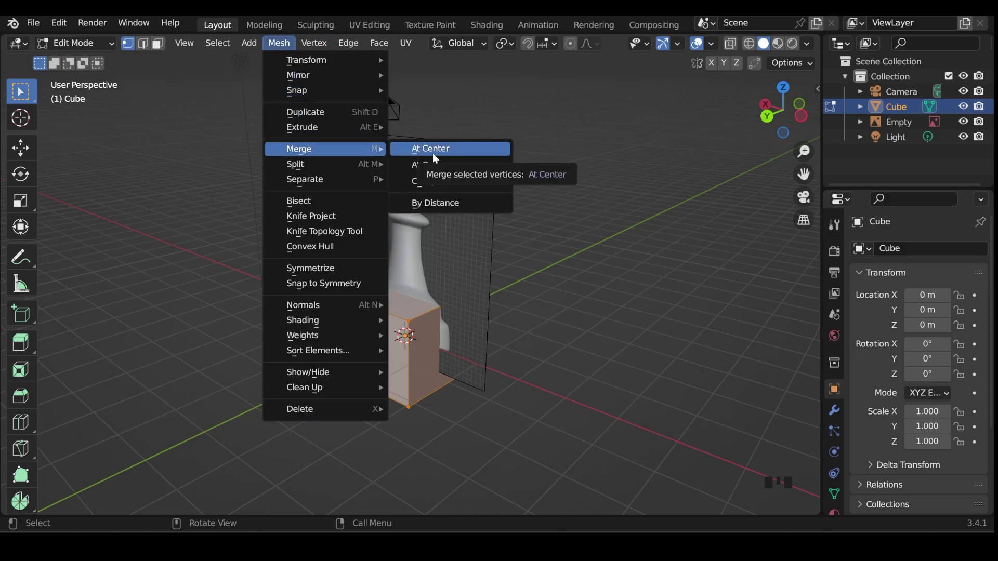
pyautogui.press('m')
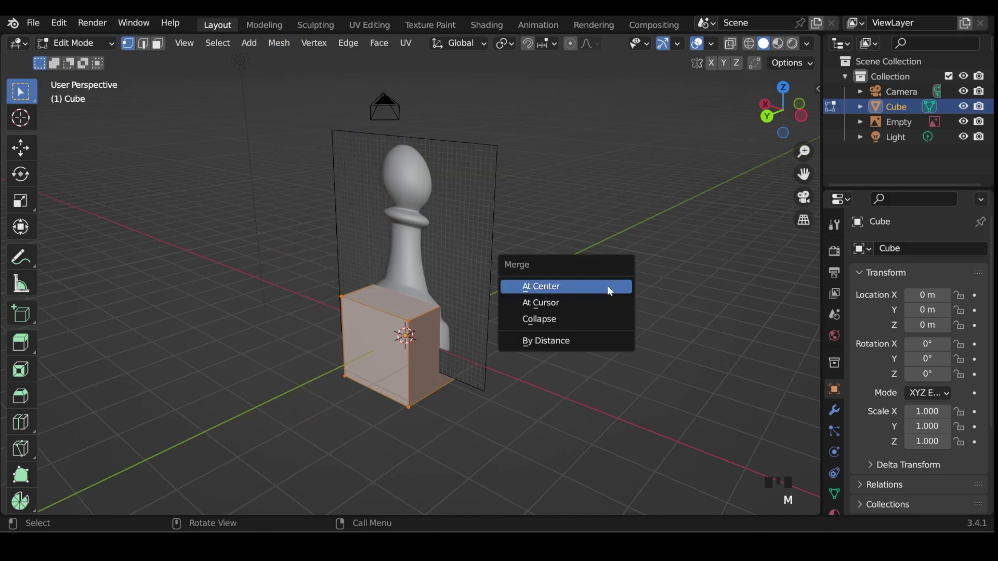
pyautogui.click(580, 289)
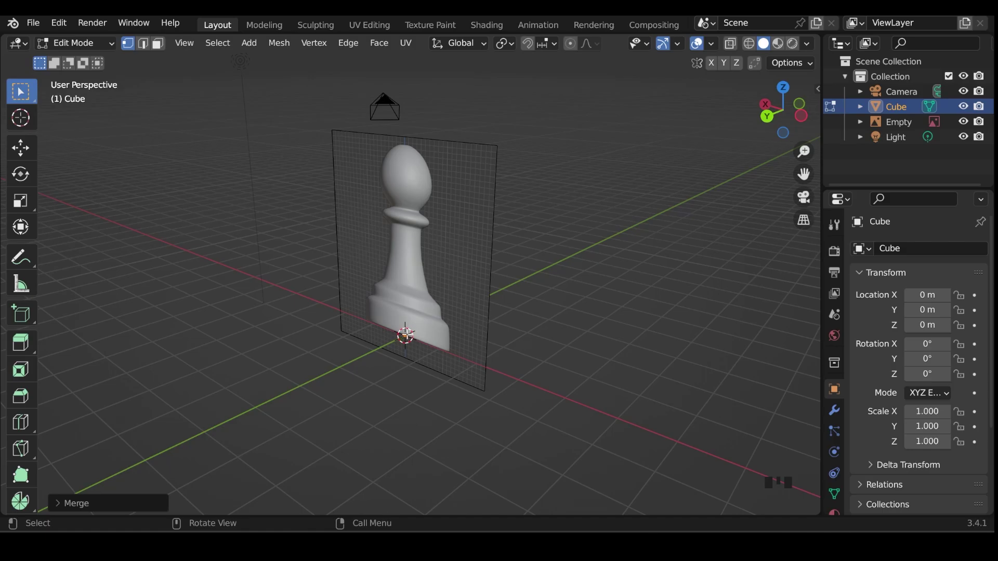
# Step: In front view, extrude a vertex along X to the base edge, then up the base's steps
pyautogui.press('KP_1')
pyautogui.scroll(3, 408, 333)
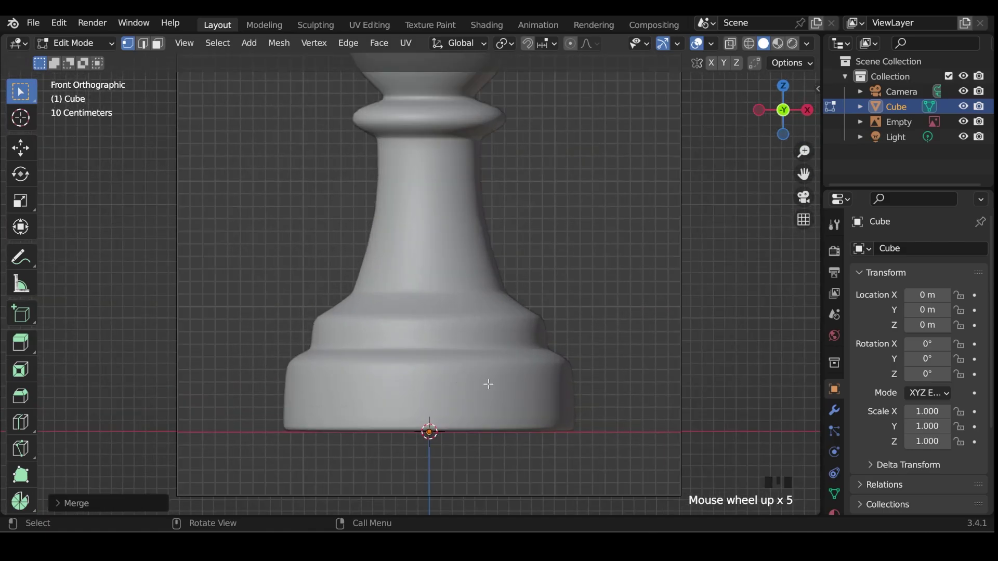
pyautogui.keyDown('shift'); pyautogui.moveTo(488, 383); pyautogui.dragTo(463, 280, button='middle'); pyautogui.keyUp('shift')
pyautogui.scroll(2, 463, 281)
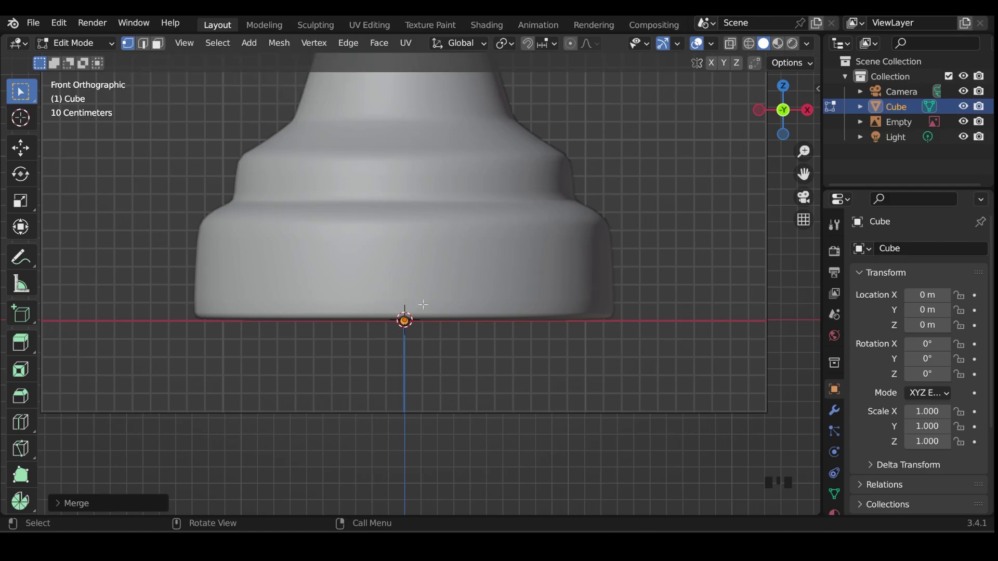
pyautogui.press('e')
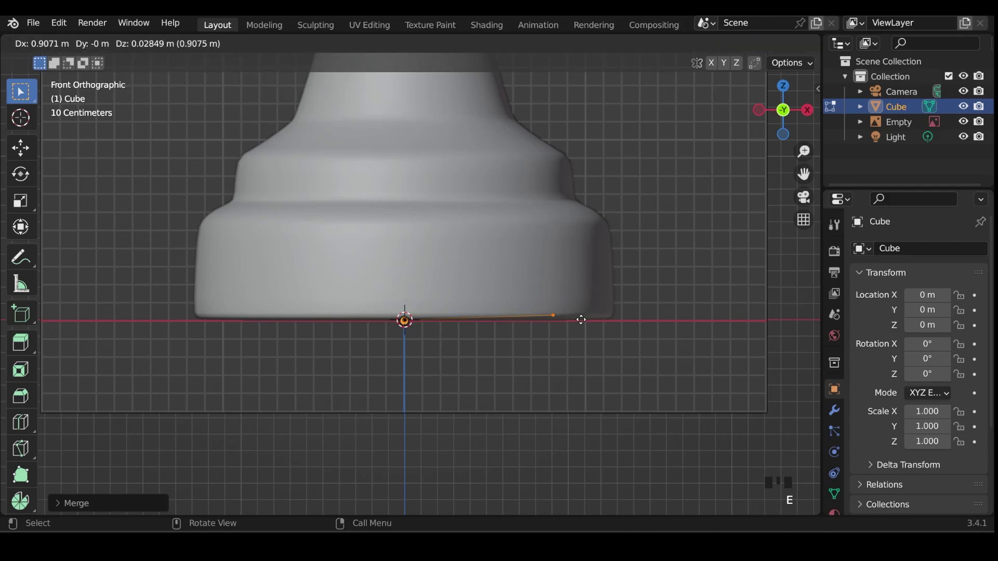
pyautogui.press('x')
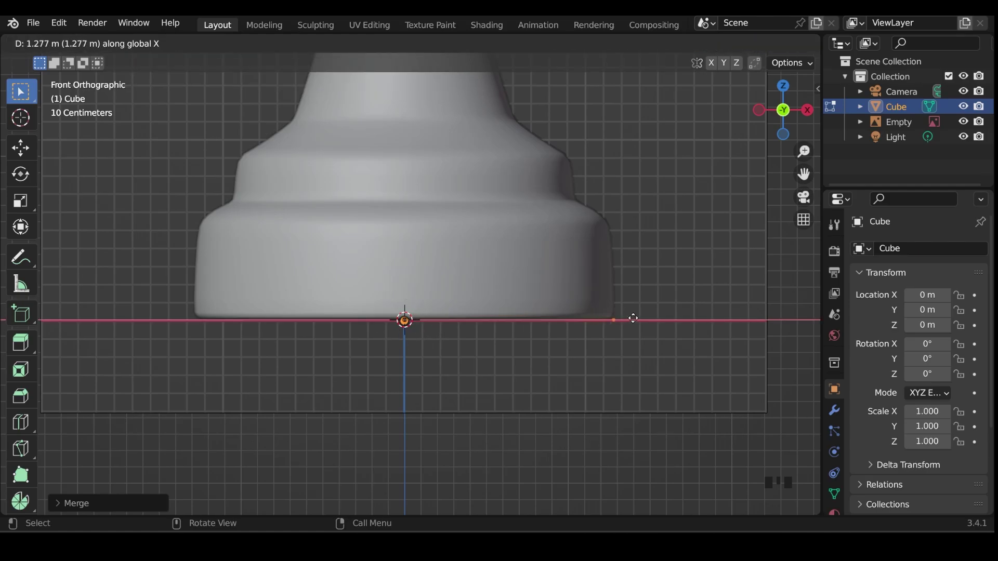
pyautogui.click(633, 319)
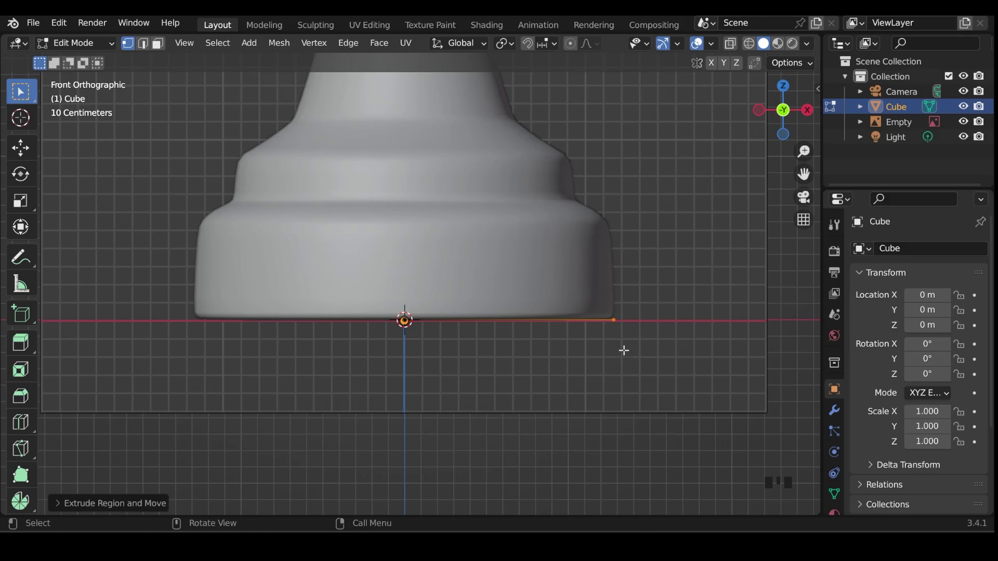
pyautogui.press('e')
pyautogui.click(617, 247)
pyautogui.press('e')
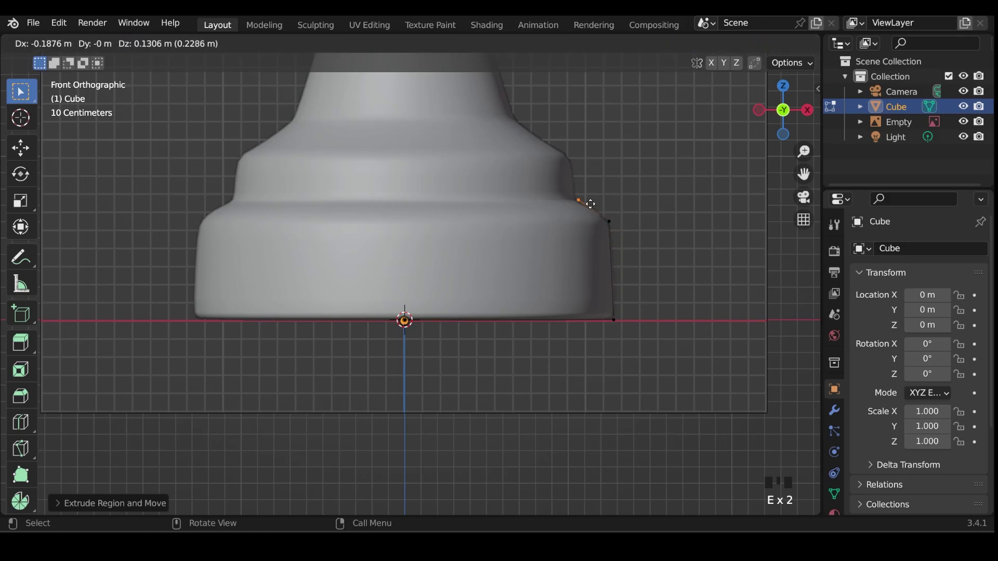
pyautogui.click(577, 214)
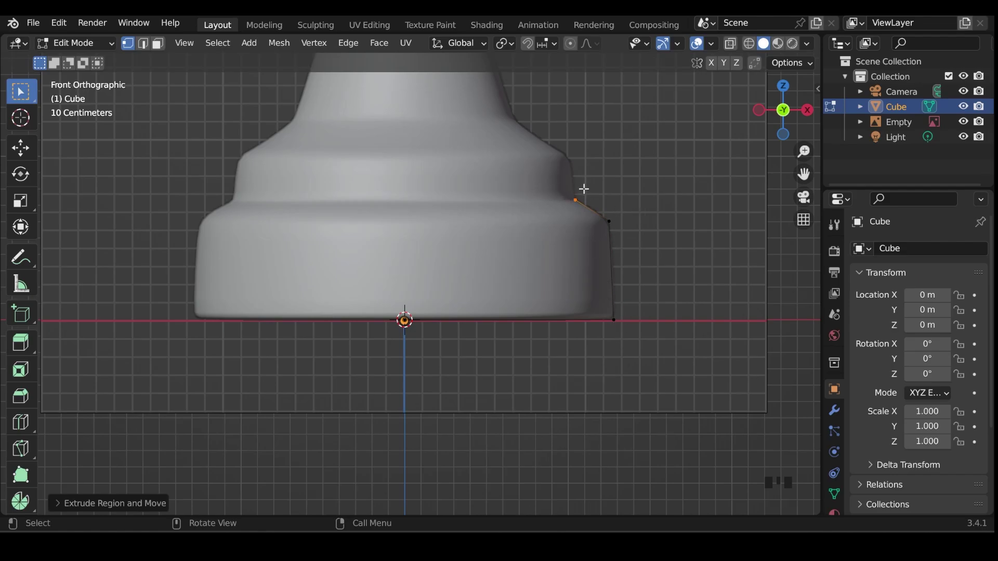
pyautogui.press('e')
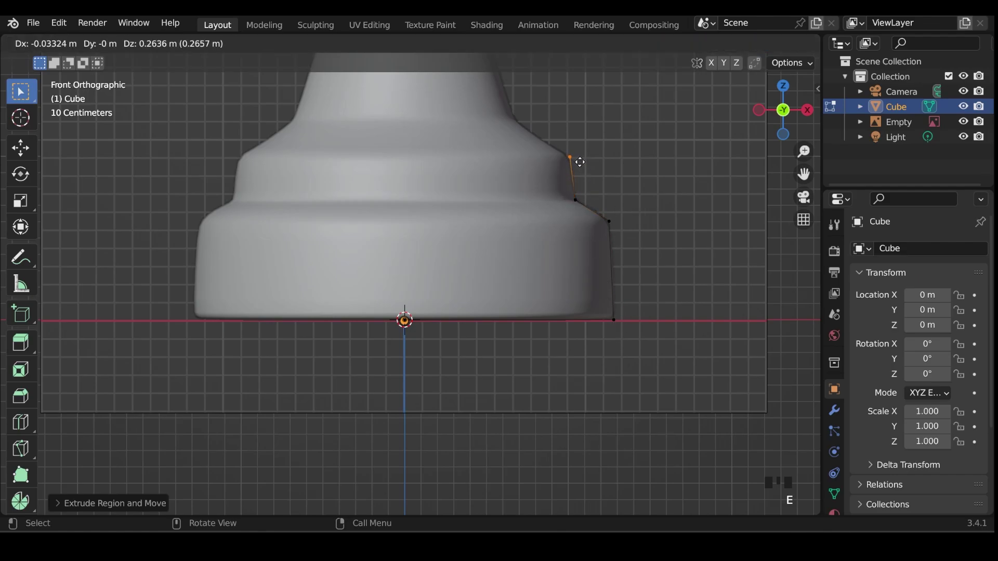
pyautogui.click(575, 161)
# Step: Extrude vertices up the tapering stem, out to the collar rim and onto its top
pyautogui.keyDown('shift'); pyautogui.moveTo(613, 154); pyautogui.dragTo(636, 327, button='middle'); pyautogui.keyUp('shift')
pyautogui.press('e')
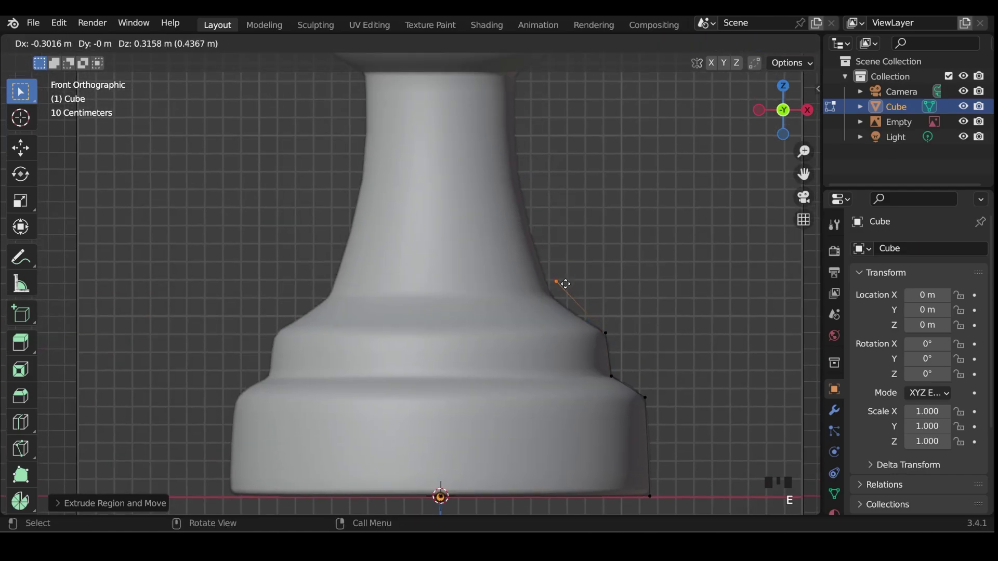
pyautogui.click(561, 289)
pyautogui.press('e')
pyautogui.click(528, 177)
pyautogui.keyDown('shift'); pyautogui.moveTo(577, 149); pyautogui.dragTo(575, 263, button='middle'); pyautogui.keyUp('shift')
pyautogui.press('e')
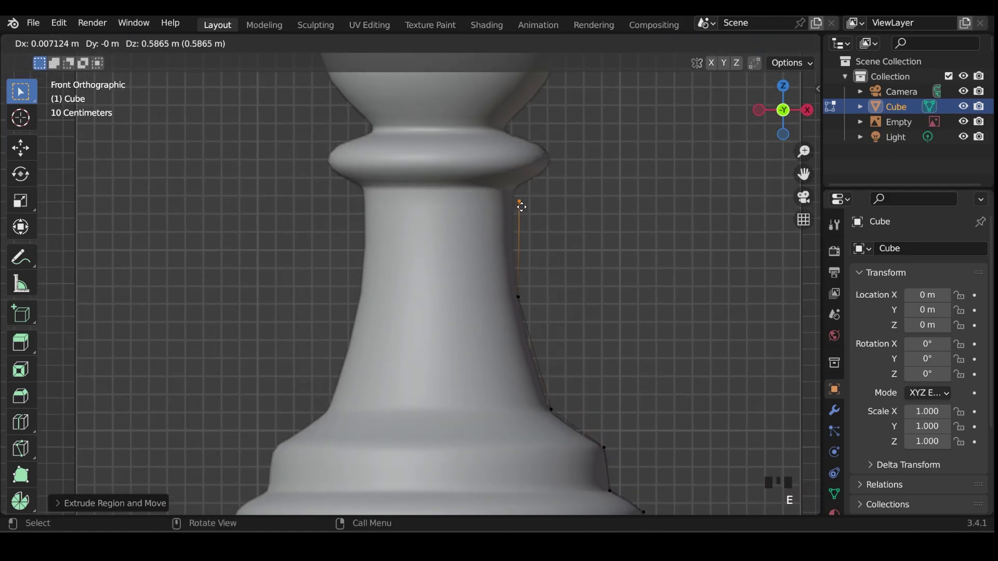
pyautogui.click(519, 195)
pyautogui.press('e')
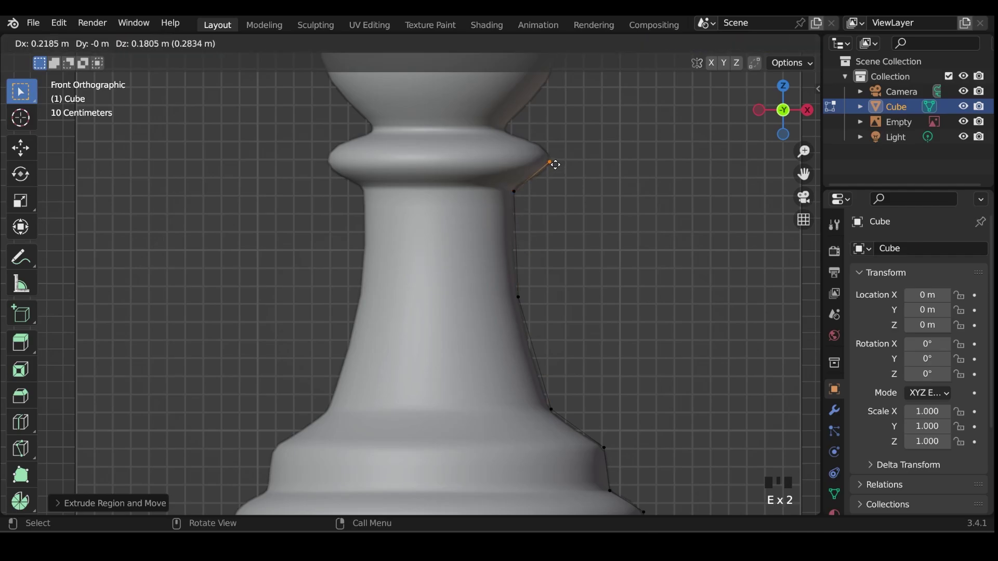
pyautogui.click(550, 161)
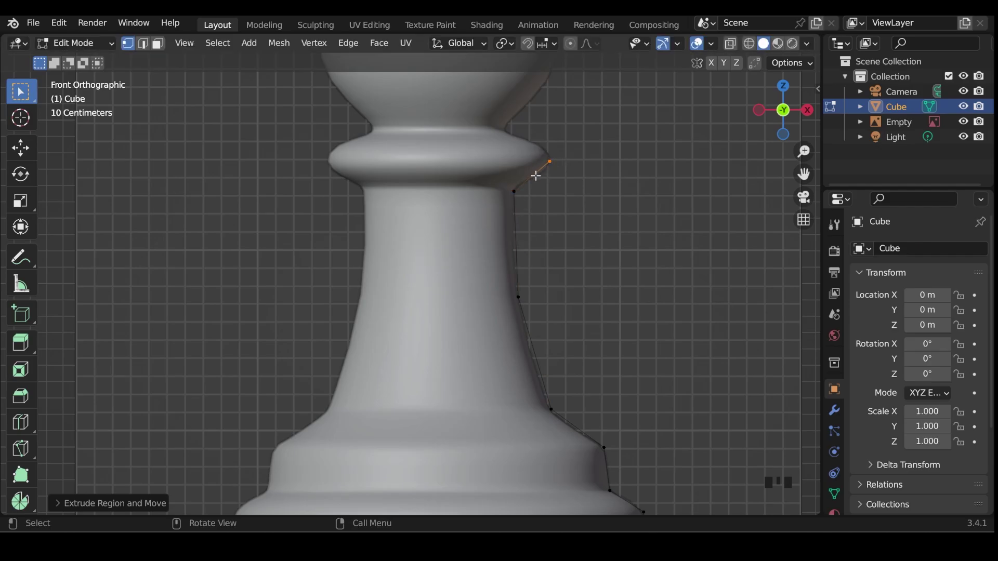
pyautogui.press('e')
pyautogui.click(507, 131)
# Step: Extrude the last vertices around the head to its top, then orbit to inspect the outline
pyautogui.keyDown('shift'); pyautogui.moveTo(569, 130); pyautogui.dragTo(559, 268, button='middle'); pyautogui.keyUp('shift')
pyautogui.press('e')
pyautogui.click(550, 162)
pyautogui.keyDown('shift'); pyautogui.moveTo(550, 162); pyautogui.dragTo(606, 225, button='middle'); pyautogui.keyUp('shift')
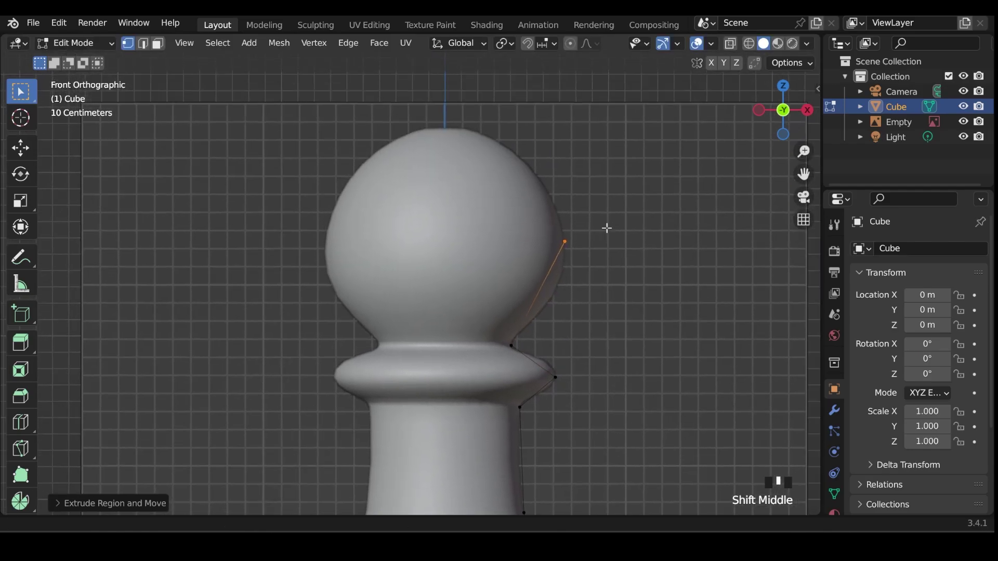
pyautogui.press('e')
pyautogui.click(519, 161)
pyautogui.press('e')
pyautogui.click(479, 147)
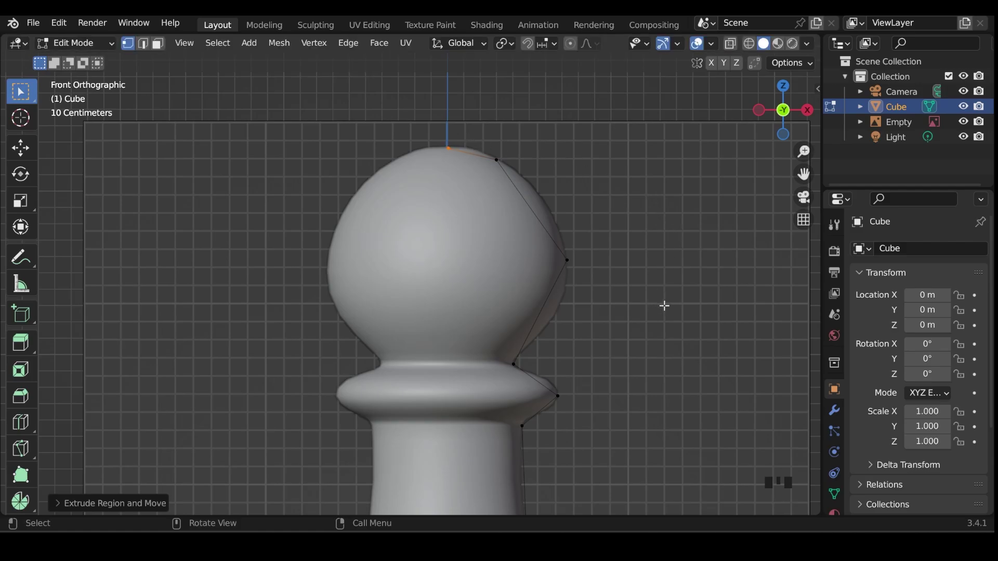
pyautogui.scroll(-6, 657, 310)
pyautogui.moveTo(657, 311); pyautogui.dragTo(599, 317, button='middle')
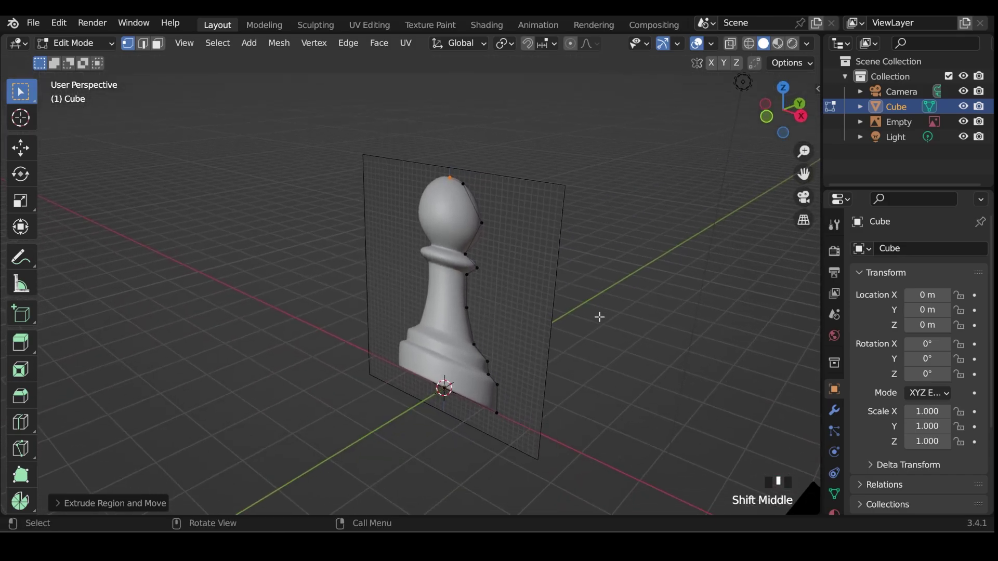
# Step: Add a Screw modifier from the Generate list in Modifier Properties
pyautogui.click(832, 412)
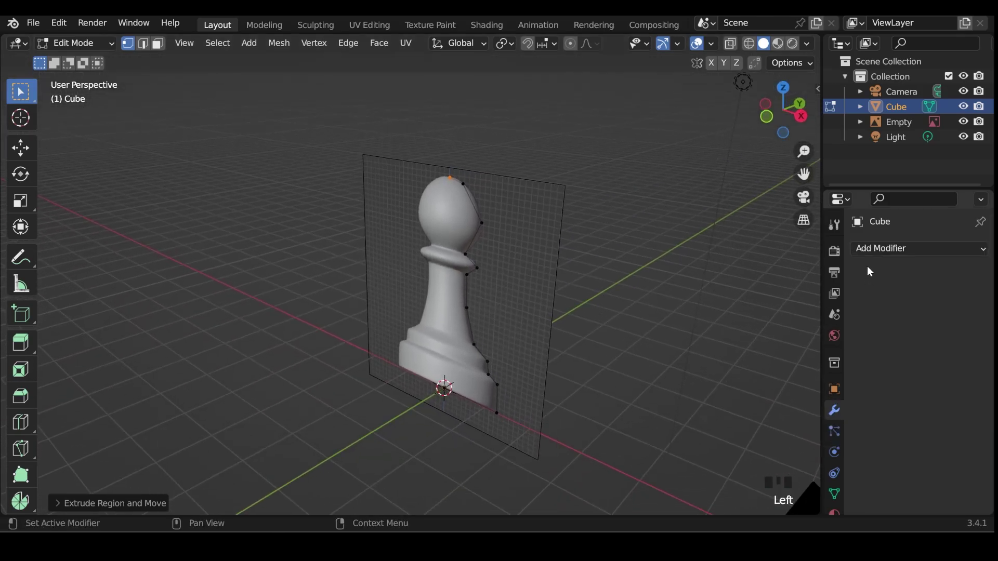
pyautogui.click(875, 252)
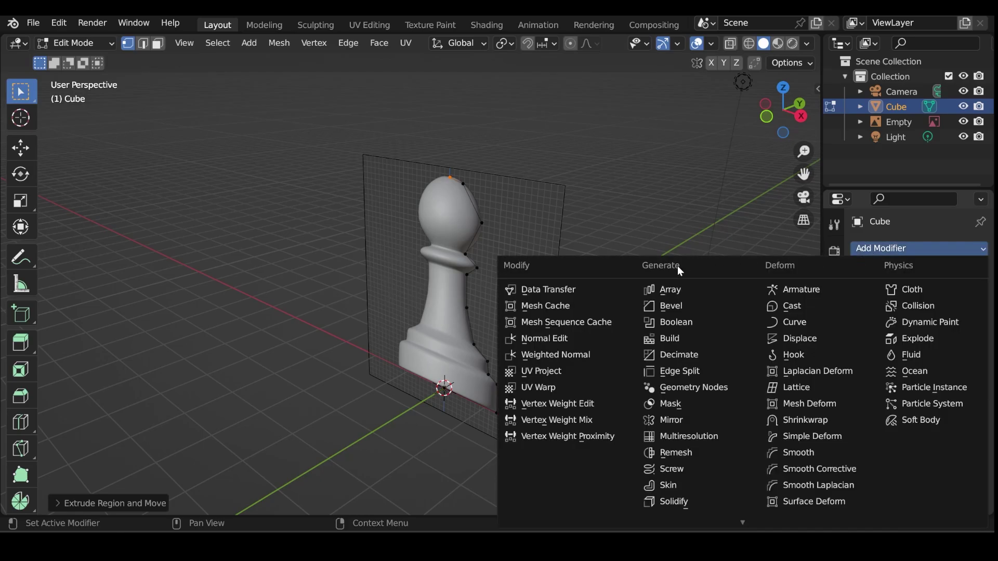
pyautogui.click(680, 469)
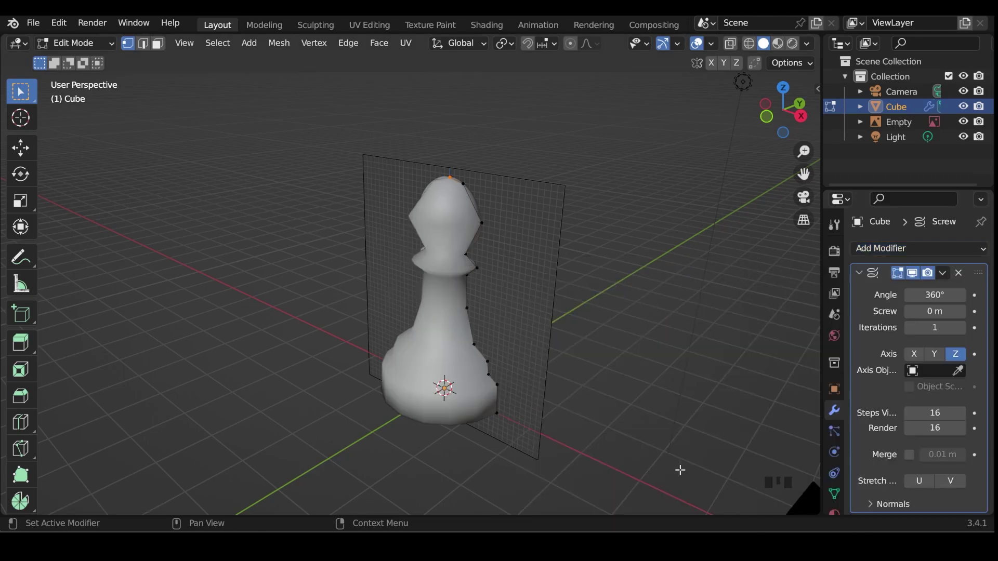
pyautogui.moveTo(485, 291); pyautogui.dragTo(582, 224, button='middle')
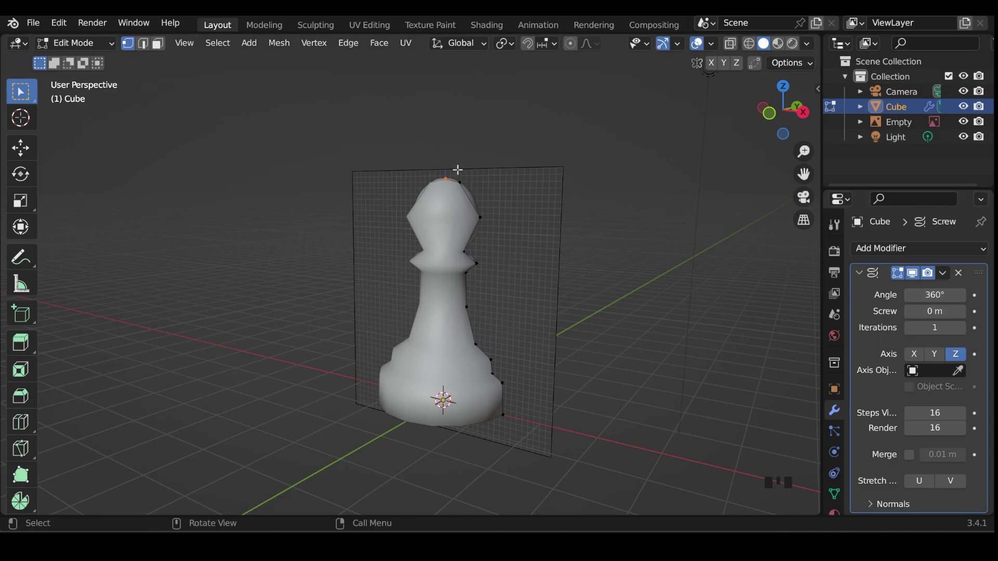
pyautogui.moveTo(456, 169); pyautogui.dragTo(454, 201, button='middle')
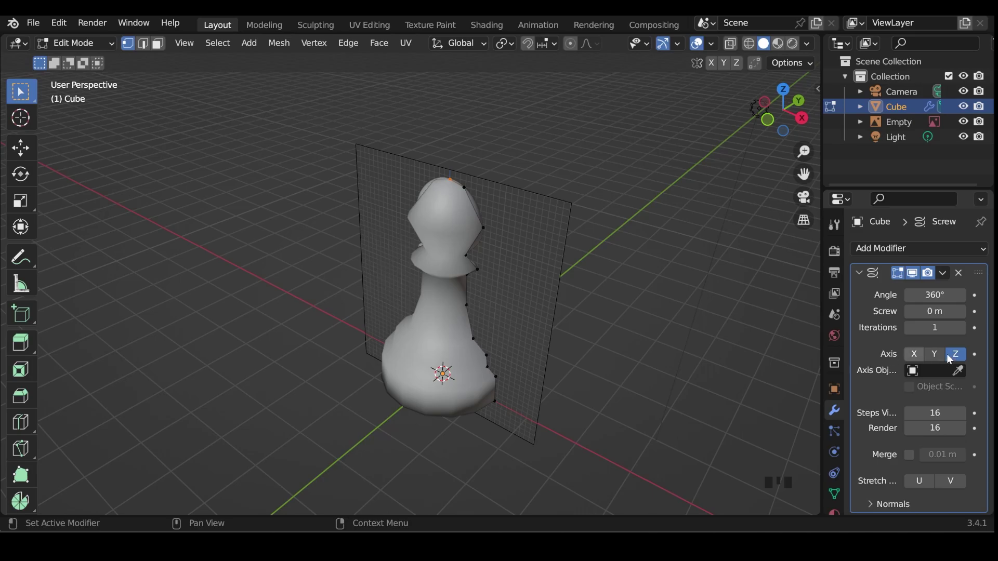
pyautogui.moveTo(588, 369); pyautogui.dragTo(603, 317, button='middle')
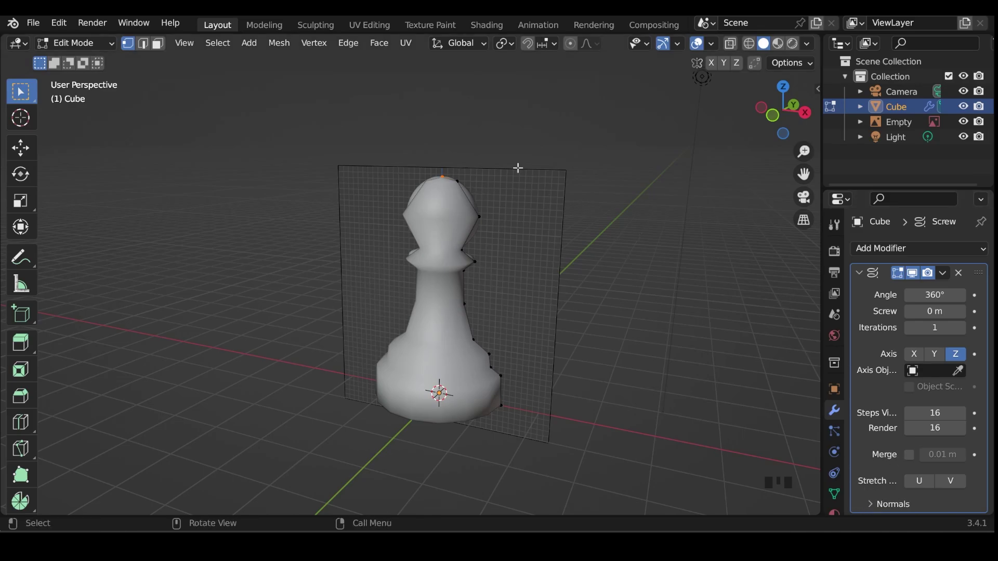
# Step: Turn on the Face Orientation overlay and expand the Screw modifier's Normals options
pyautogui.click(710, 45)
pyautogui.click(618, 344)
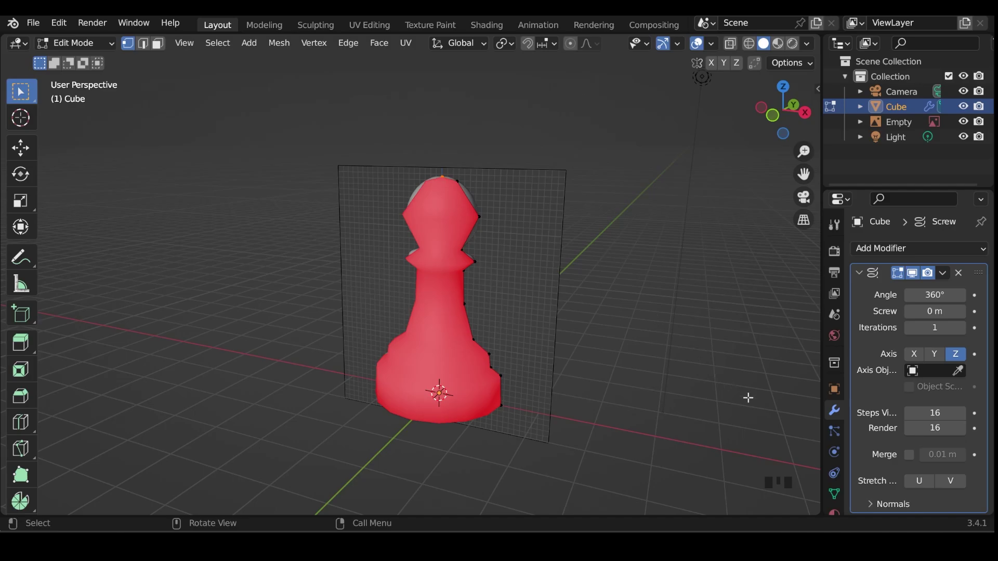
pyautogui.click(871, 504)
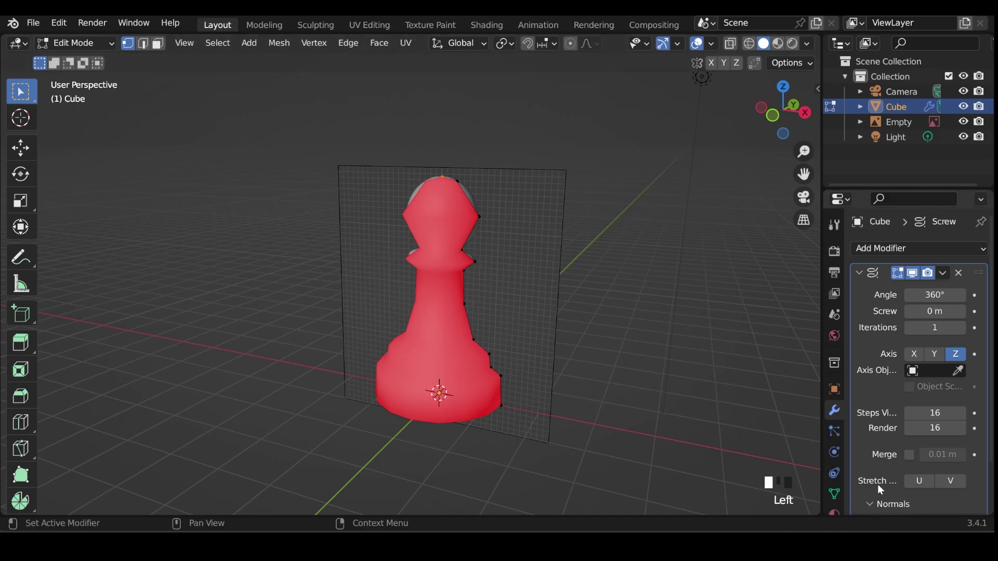
pyautogui.scroll(-4, 878, 488)
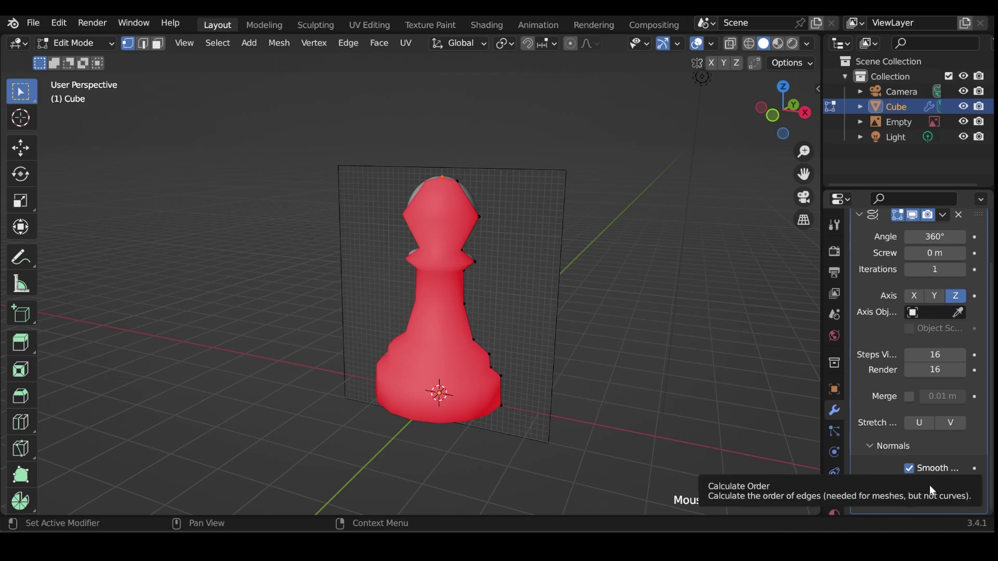
# Step: Leave Calculate Order off and enable Flip so the pawn's faces show blue
pyautogui.click(908, 484)
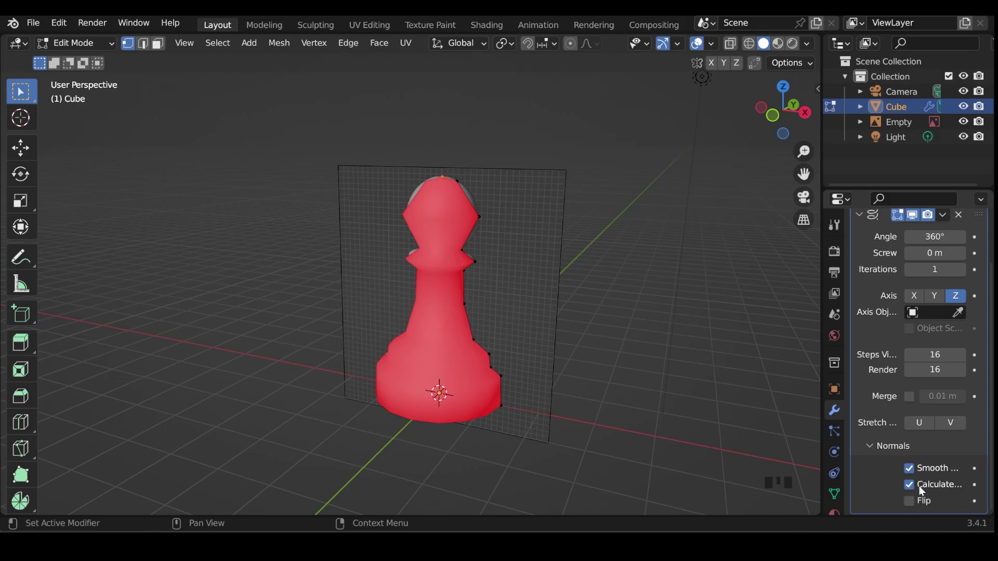
pyautogui.click(912, 486)
pyautogui.click(913, 501)
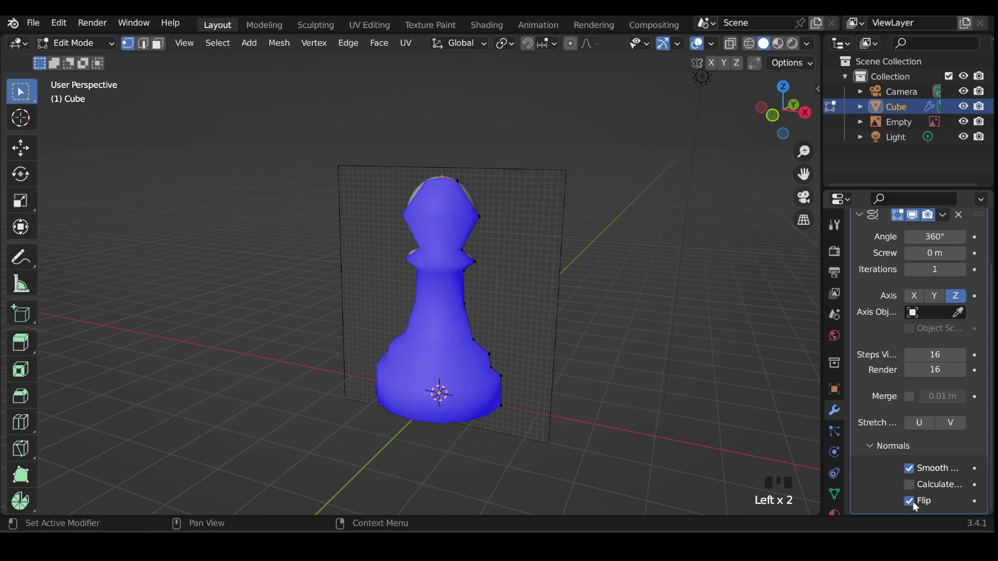
pyautogui.moveTo(548, 419); pyautogui.dragTo(566, 400, button='middle')
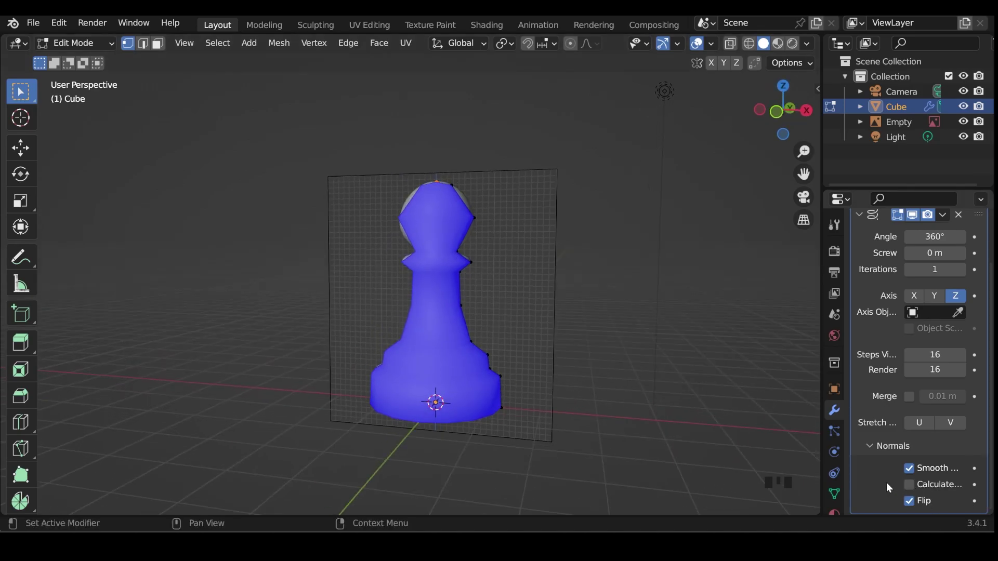
pyautogui.doubleClick(577, 409)
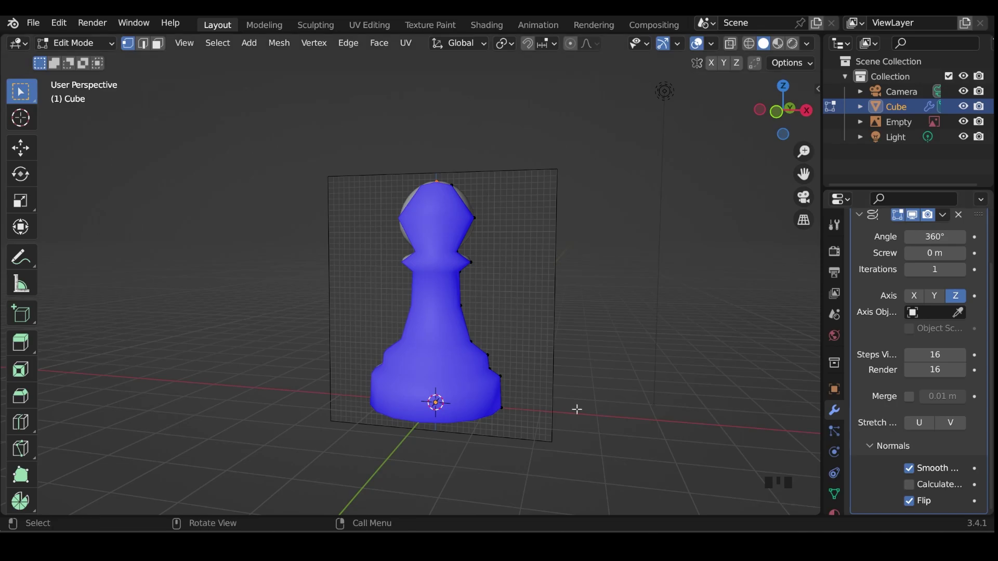
# Step: In front view, bevel the bottom outer corner vertex of the pawn's base
pyautogui.press('KP_1')
pyautogui.scroll(3, 475, 404)
pyautogui.keyDown('shift'); pyautogui.moveTo(476, 404); pyautogui.dragTo(474, 213, button='middle'); pyautogui.keyUp('shift')
pyautogui.scroll(3, 492, 276)
pyautogui.click(569, 353)
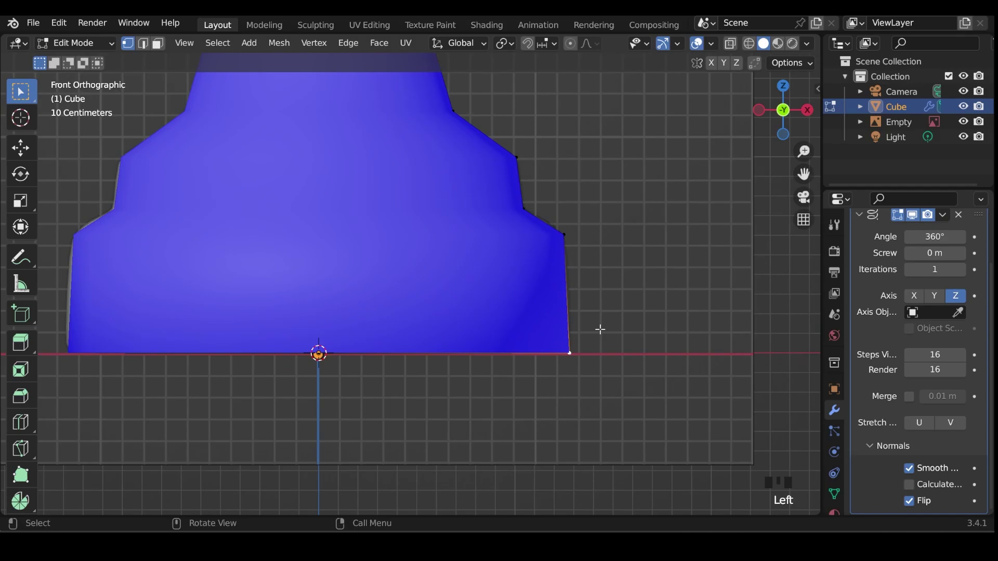
pyautogui.click(314, 43)
pyautogui.hotkey('ctrl', 'shift', 'b')
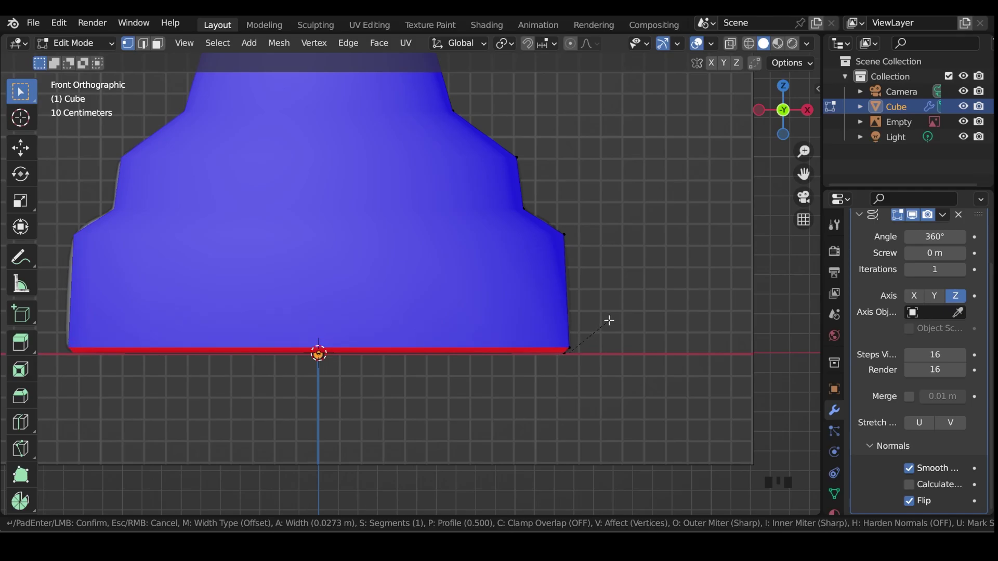
pyautogui.click(609, 320)
# Step: Uncheck Flip and enable Calculate Order in the Screw modifier's Normals settings
pyautogui.moveTo(609, 320); pyautogui.dragTo(525, 363, button='middle')
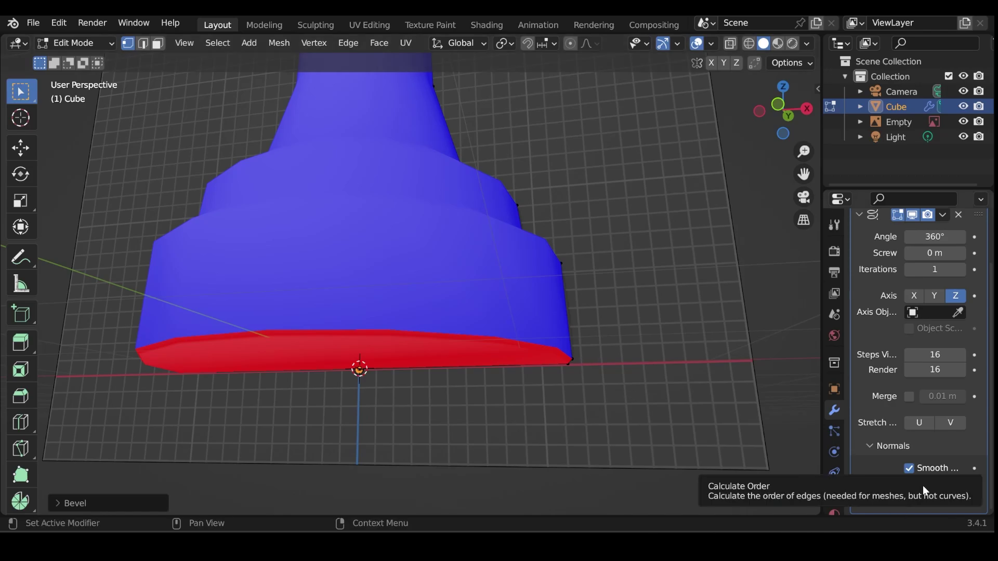
pyautogui.click(907, 502)
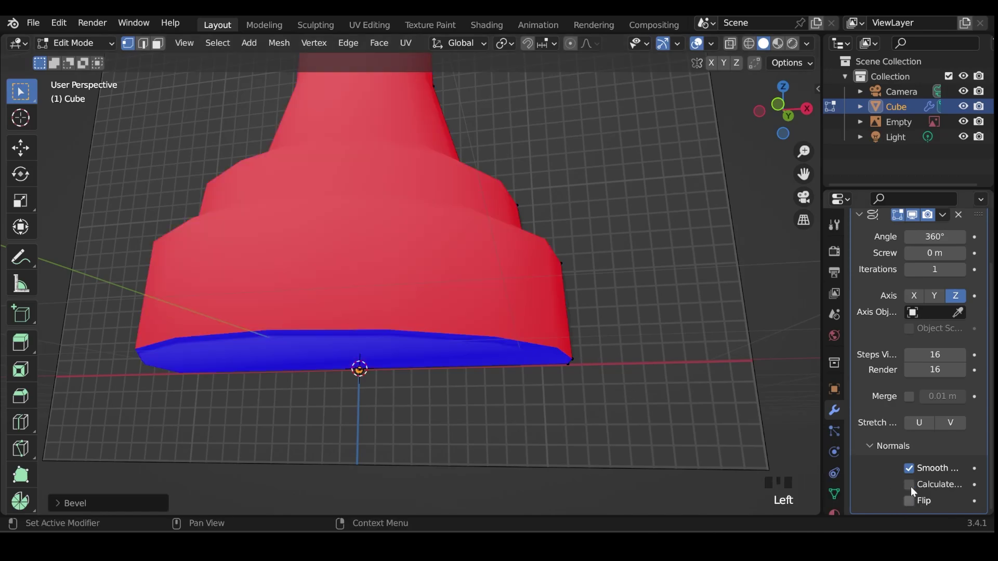
pyautogui.click(912, 484)
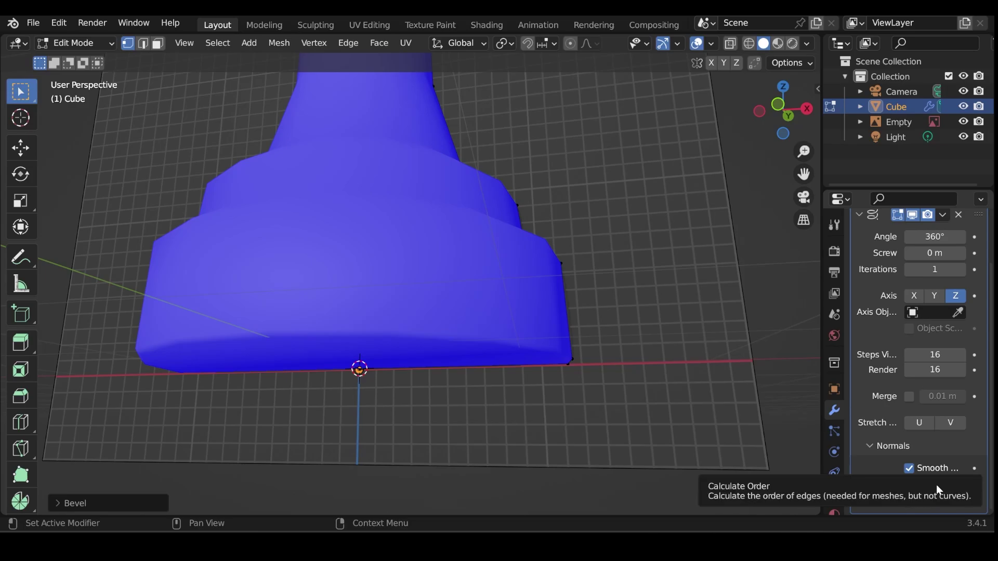
# Step: Bevel the base profile's right corner vertex and the next corner up
pyautogui.press('KP_1')
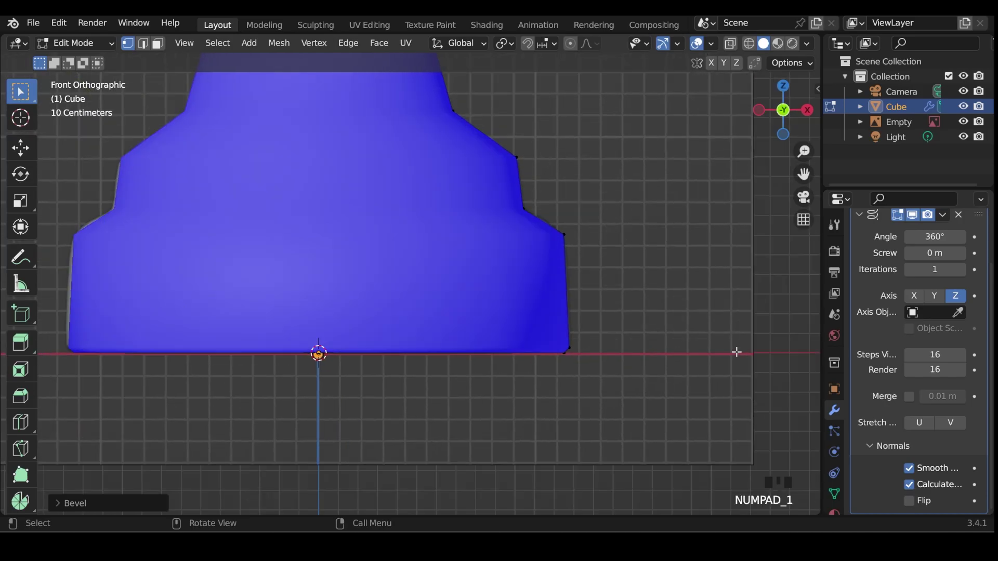
pyautogui.scroll(3, 624, 235)
pyautogui.keyDown('shift'); pyautogui.moveTo(624, 234); pyautogui.dragTo(517, 201, button='middle'); pyautogui.keyUp('shift')
pyautogui.click(525, 203)
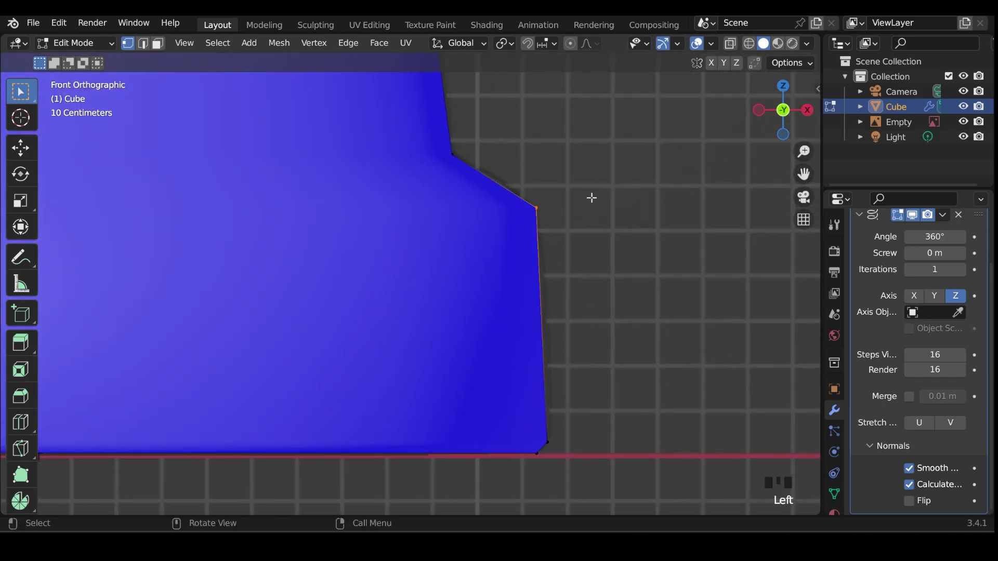
pyautogui.hotkey('ctrl', 'shift', 'b')
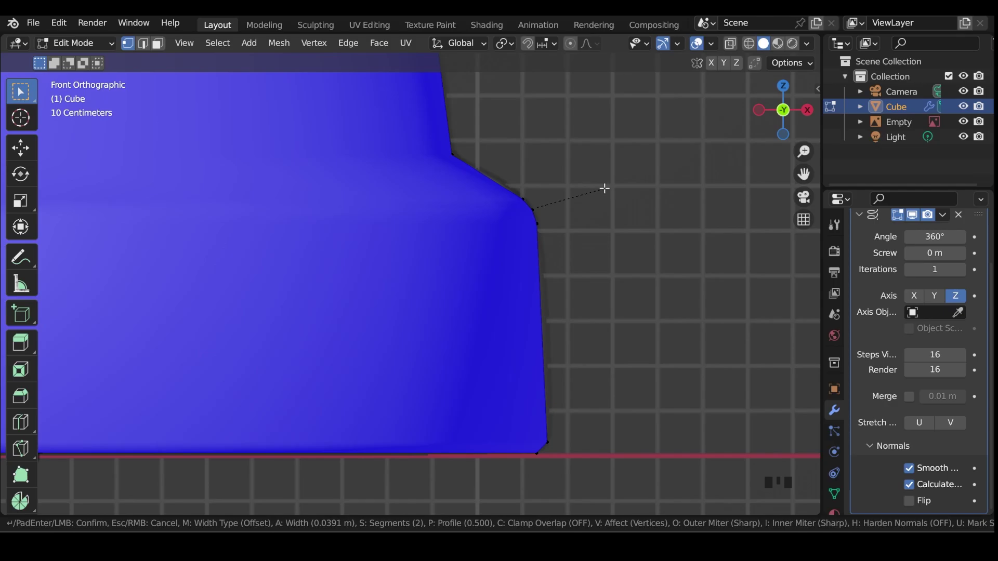
pyautogui.click(605, 188)
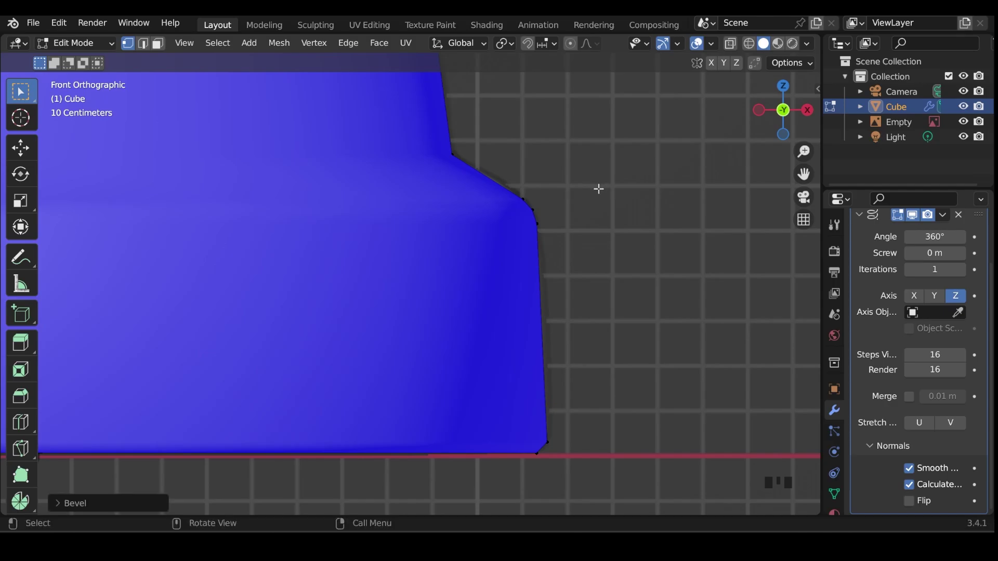
pyautogui.click(453, 154)
pyautogui.hotkey('shift', 'ctrl', 'b')
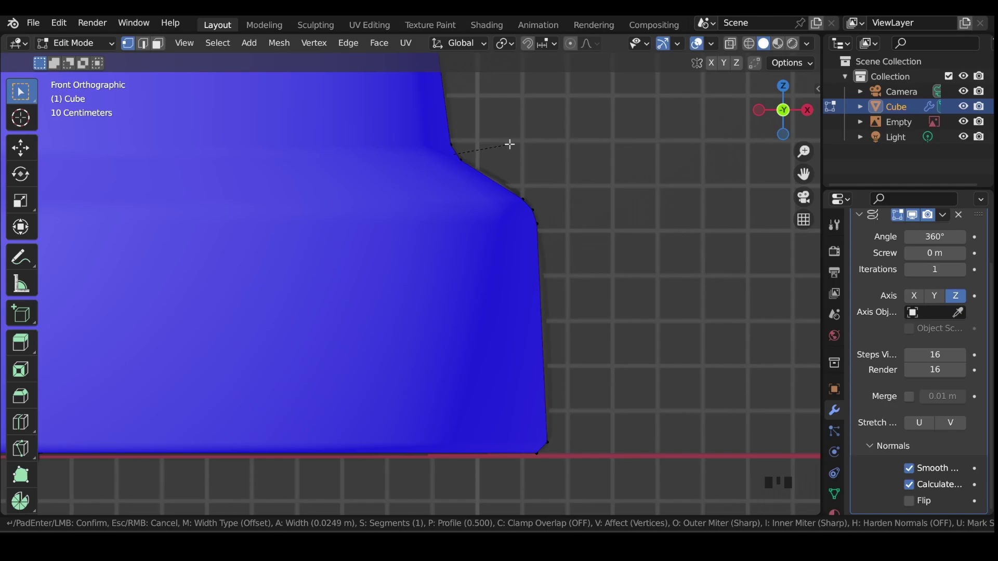
pyautogui.click(508, 143)
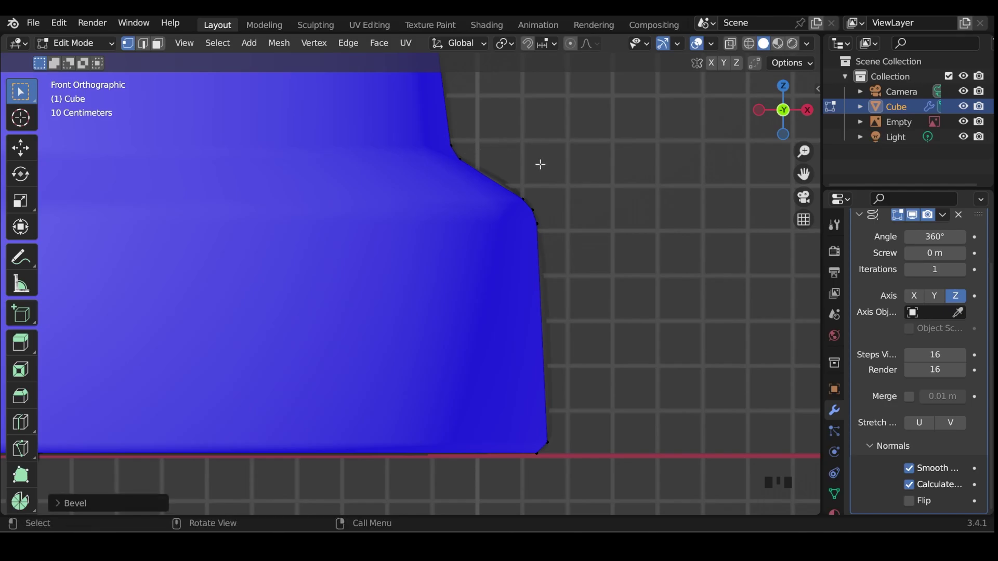
# Step: Bevel a stepped-edge vertex into two segments and shift the new vertices slightly outward along X
pyautogui.scroll(-5, 539, 162)
pyautogui.moveTo(539, 162); pyautogui.dragTo(524, 244, button='middle')
pyautogui.press('KP_1')
pyautogui.scroll(6, 501, 298)
pyautogui.click(497, 313)
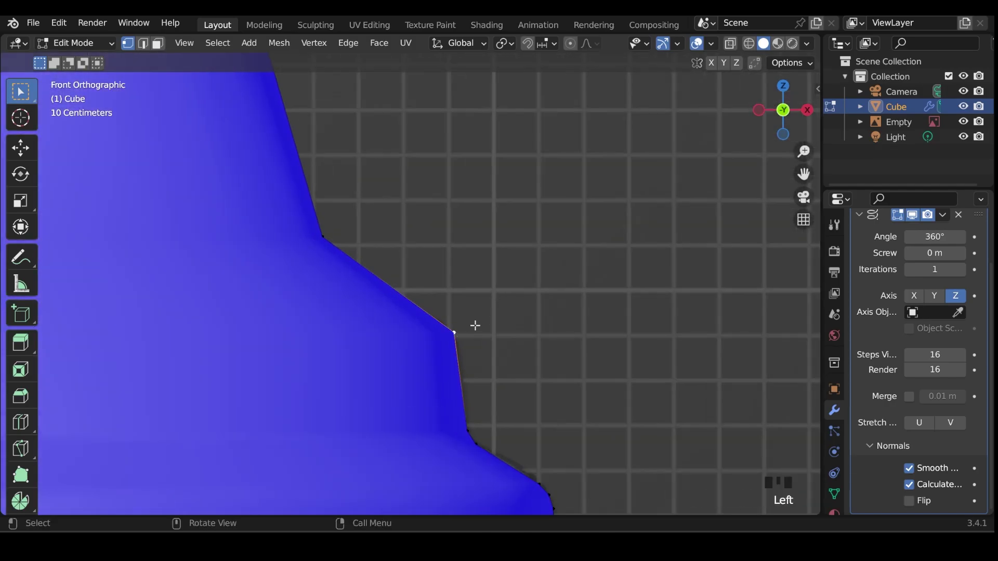
pyautogui.hotkey('shift', 'ctrl', 'b')
pyautogui.scroll(1, 550, 291)
pyautogui.click(550, 292)
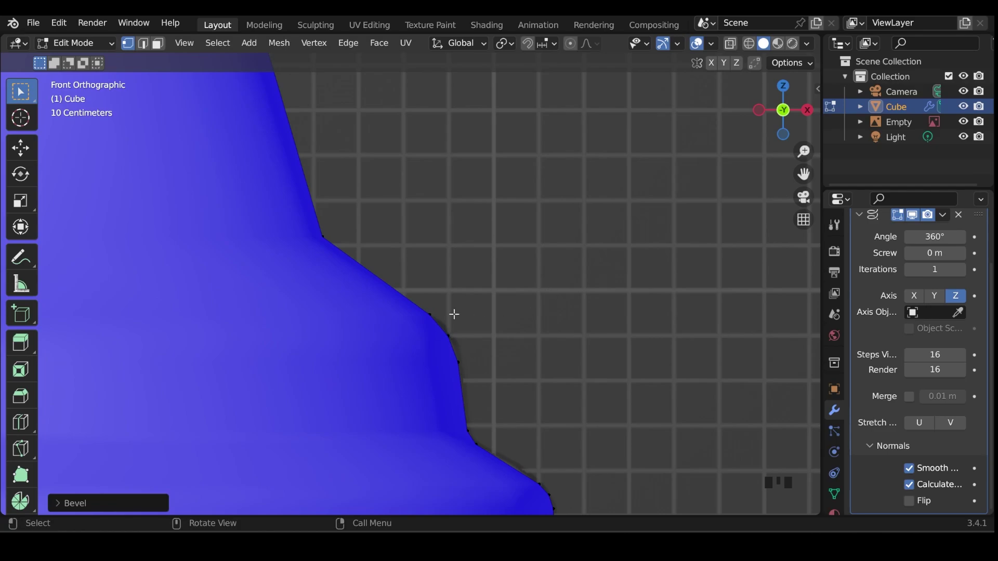
pyautogui.moveTo(400, 290); pyautogui.dragTo(522, 370)
pyautogui.press('g')
pyautogui.press('x')
pyautogui.click(523, 342)
# Step: Bevel the corner vertex higher up the profile
pyautogui.click(320, 225)
pyautogui.hotkey('ctrl', 'shift', 'b')
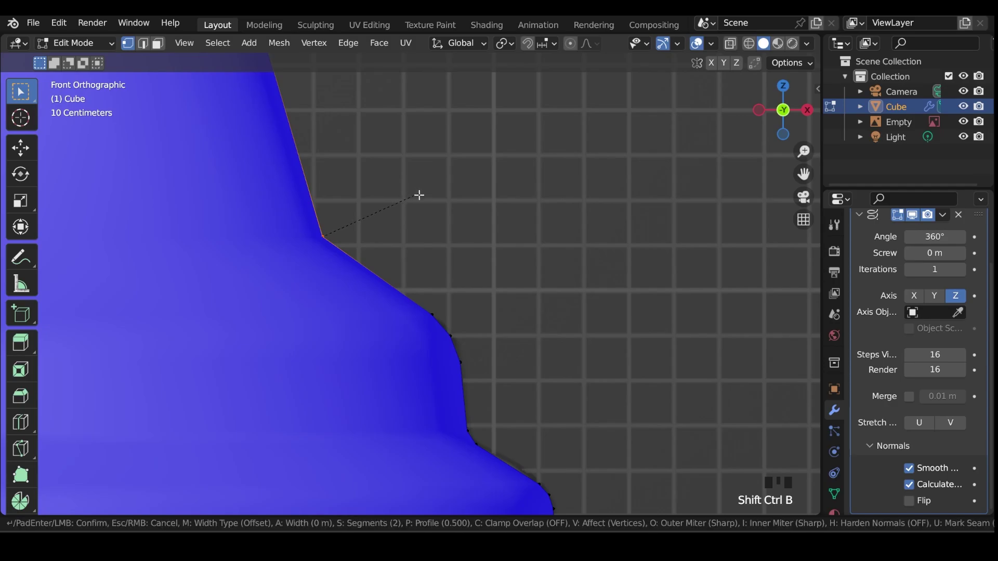
pyautogui.scroll(-1, 420, 195)
pyautogui.doubleClick(421, 195)
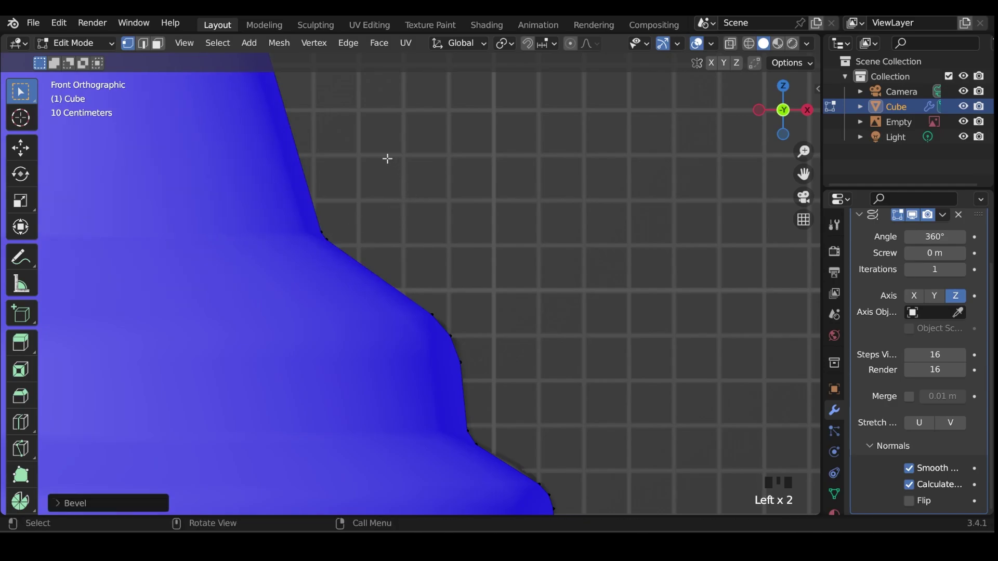
# Step: Vertex-bevel the profile vertex on the pawn's shaft edge
pyautogui.keyDown('shift'); pyautogui.moveTo(385, 158); pyautogui.dragTo(430, 256, button='middle'); pyautogui.keyUp('shift')
pyautogui.scroll(-4, 429, 252)
pyautogui.click(393, 230)
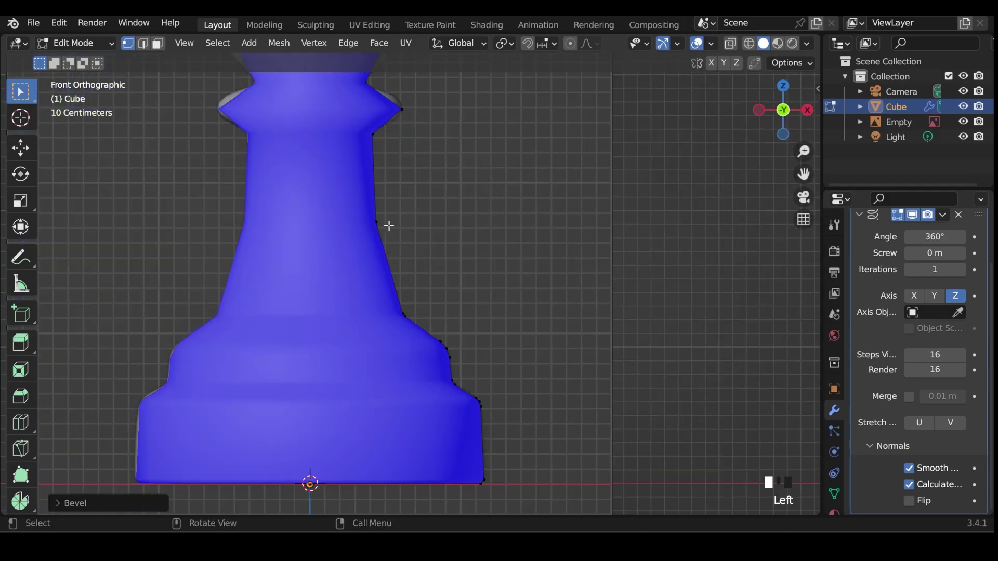
pyautogui.hotkey('ctrl', 'shift', 'b')
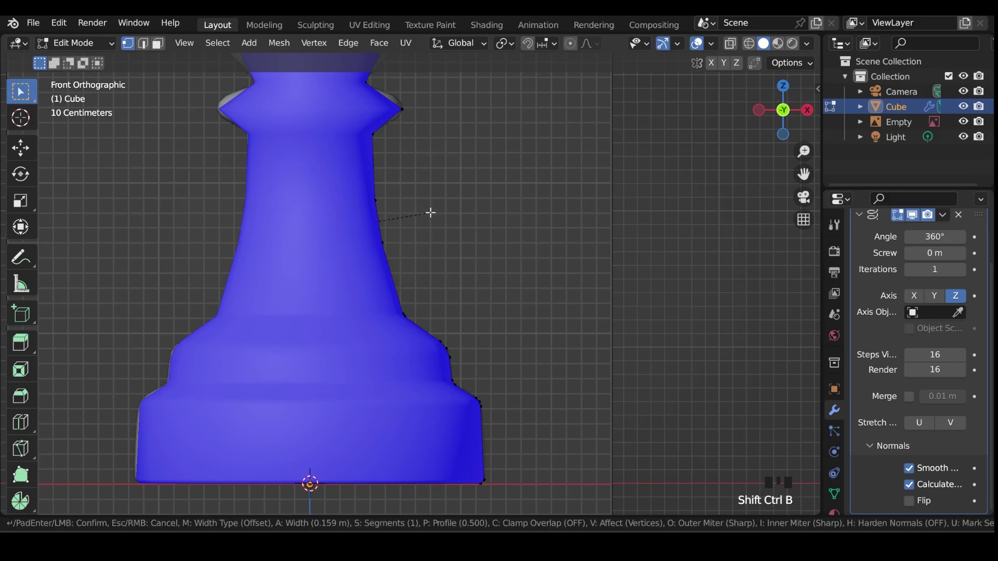
pyautogui.click(432, 212)
# Step: Bevel the collar notch vertex into a rounder three-segment curve
pyautogui.click(375, 136)
pyautogui.scroll(6, 530, 319)
pyautogui.hotkey('ctrl', 'shift', 'b')
pyautogui.click(492, 203)
pyautogui.click(498, 209)
pyautogui.hotkey('ctrl', 'shift', 'b')
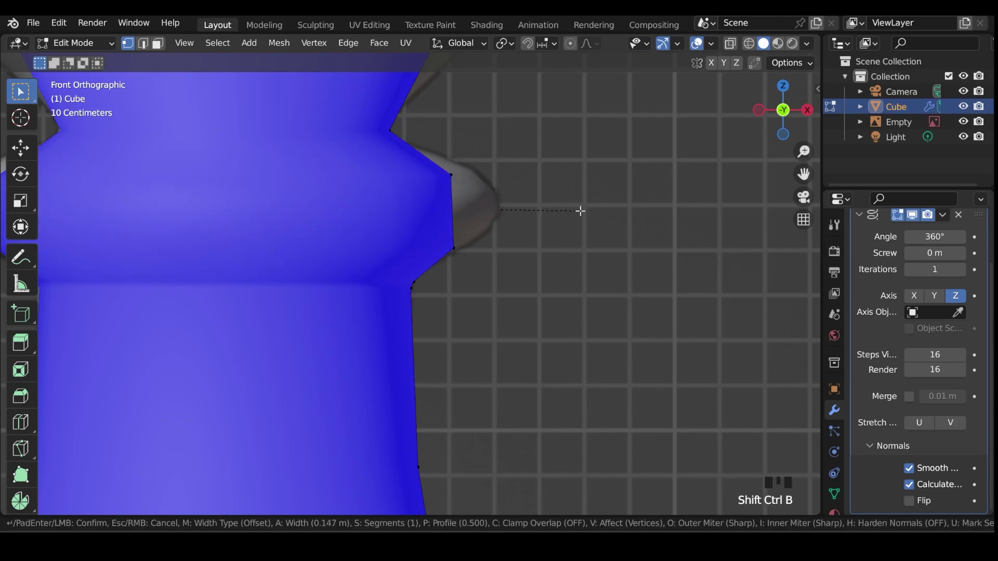
pyautogui.scroll(2, 580, 211)
pyautogui.click(588, 211)
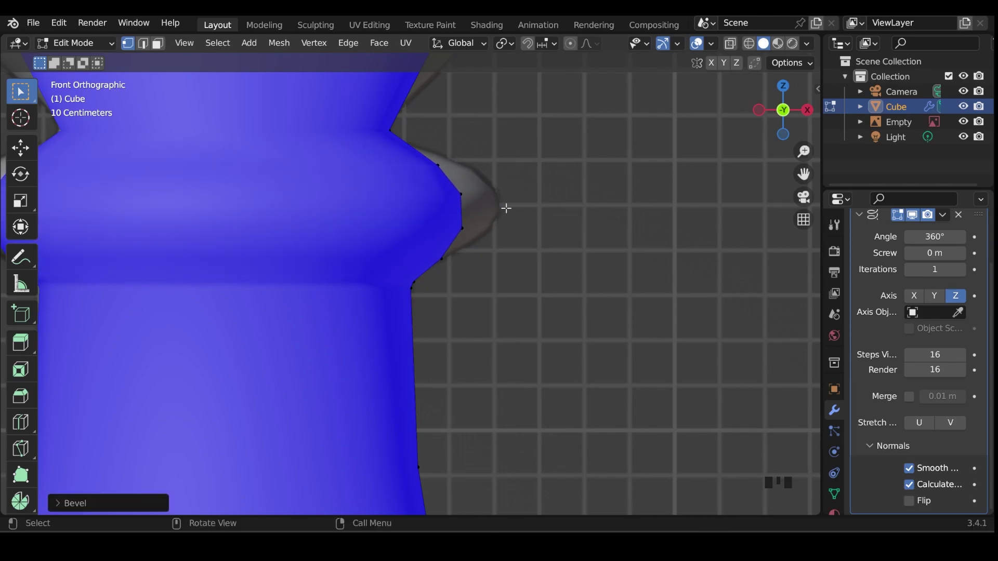
# Step: Push the collar's bevel vertices outward along X and tighten them with scaling
pyautogui.moveTo(423, 151); pyautogui.dragTo(516, 263)
pyautogui.press('g')
pyautogui.press('x')
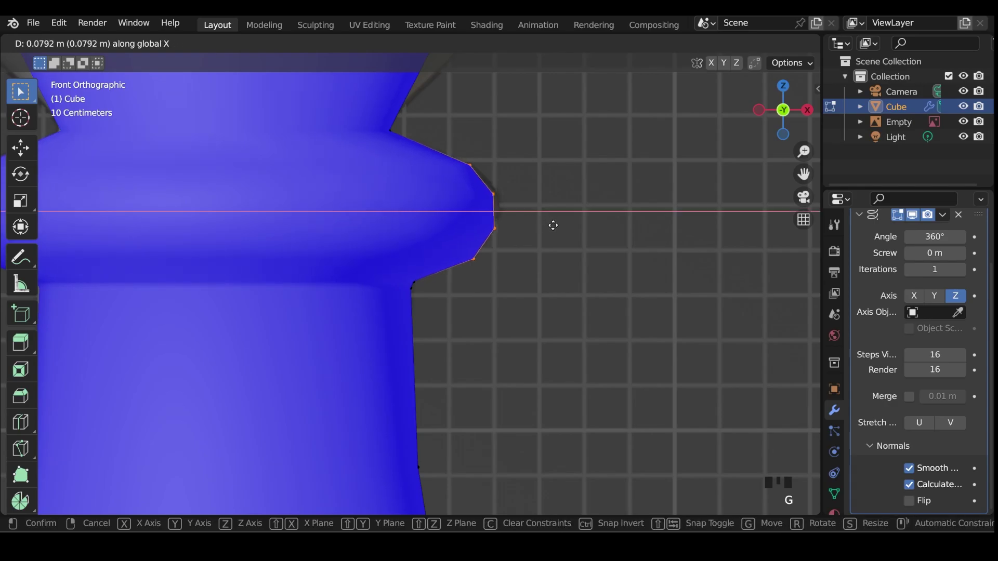
pyautogui.click(557, 225)
pyautogui.press('s')
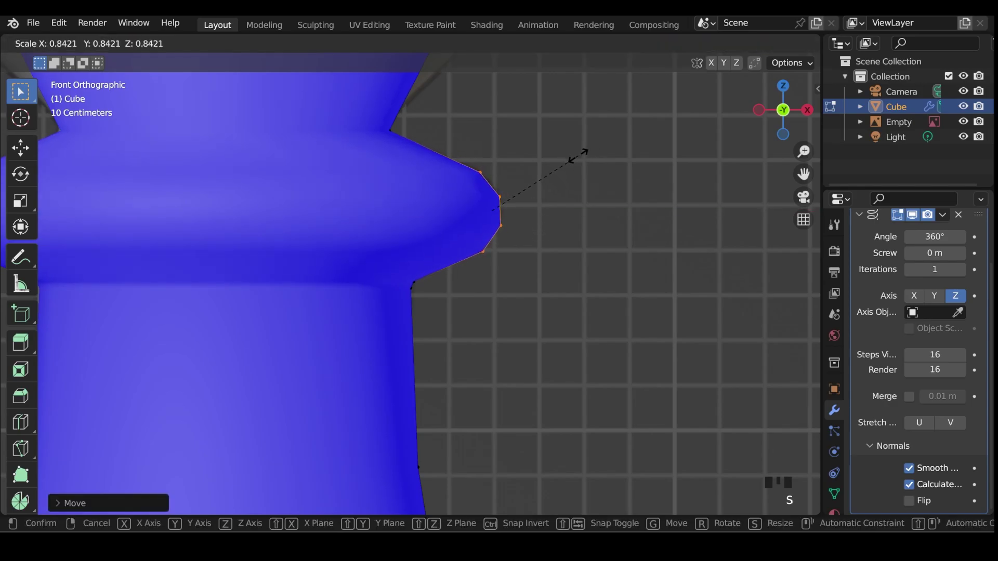
pyautogui.click(575, 156)
pyautogui.press('g')
pyautogui.click(574, 156)
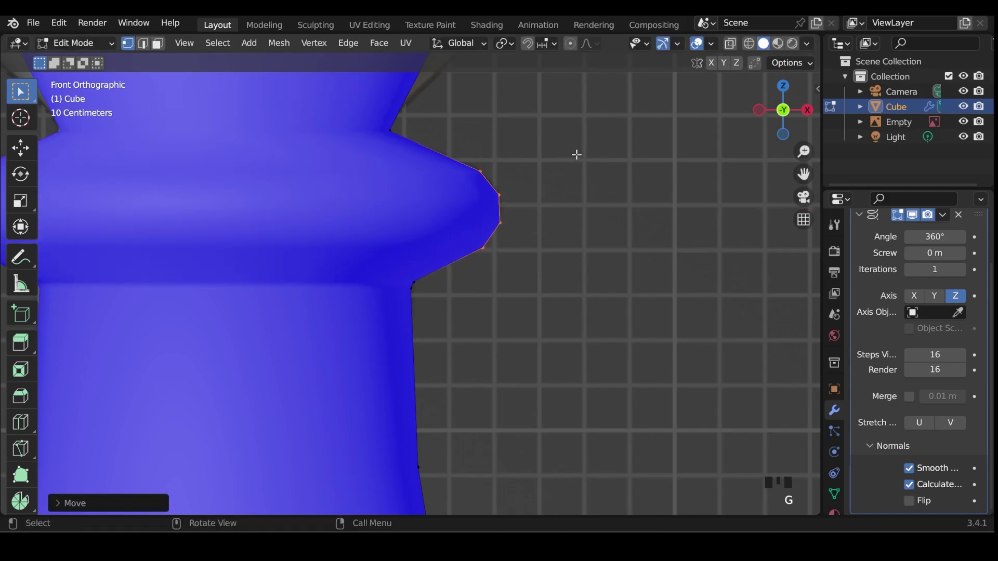
# Step: Bevel the vertex above the collar and the head's widest side vertex
pyautogui.click(489, 112)
pyautogui.hotkey('shift', 'ctrl', 'b')
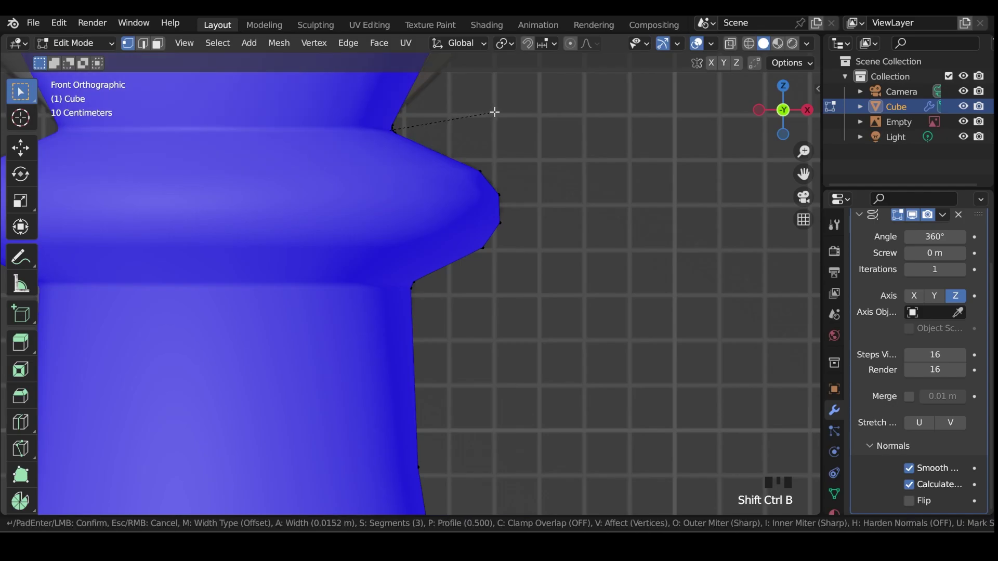
pyautogui.click(495, 112)
pyautogui.scroll(-6, 493, 123)
pyautogui.click(498, 227)
pyautogui.keyDown('shift'); pyautogui.moveTo(498, 227); pyautogui.dragTo(508, 245, button='middle'); pyautogui.keyUp('shift')
pyautogui.scroll(3, 523, 212)
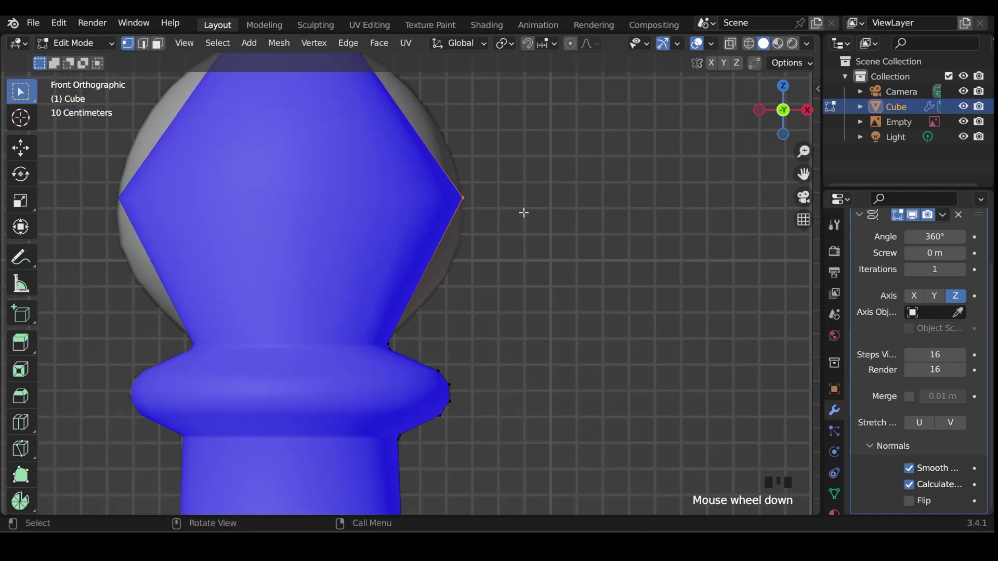
pyautogui.keyDown('shift'); pyautogui.moveTo(523, 211); pyautogui.dragTo(545, 250, button='middle'); pyautogui.keyUp('shift')
pyautogui.hotkey('shift', 'ctrl', 'b')
pyautogui.scroll(2, 597, 208)
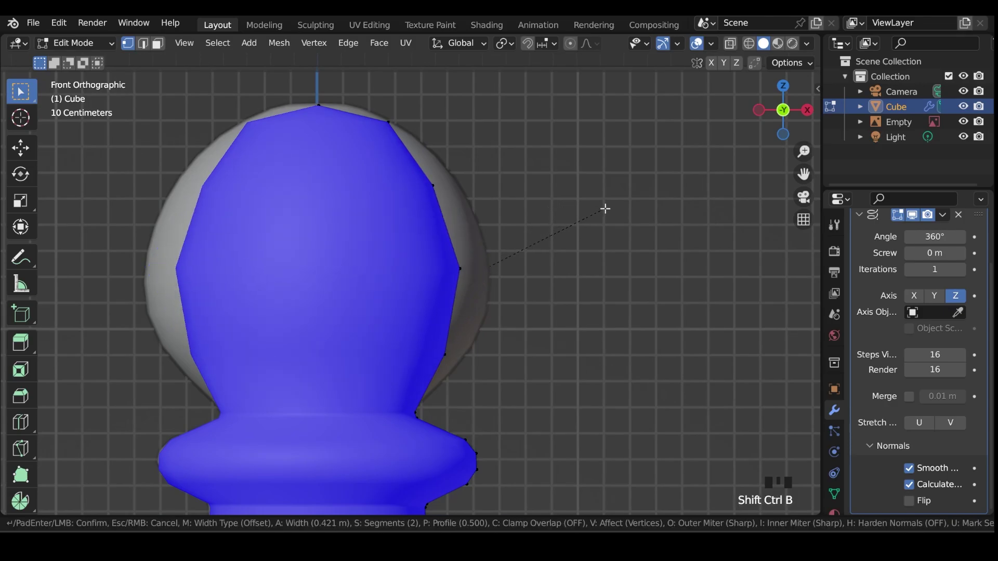
pyautogui.click(612, 212)
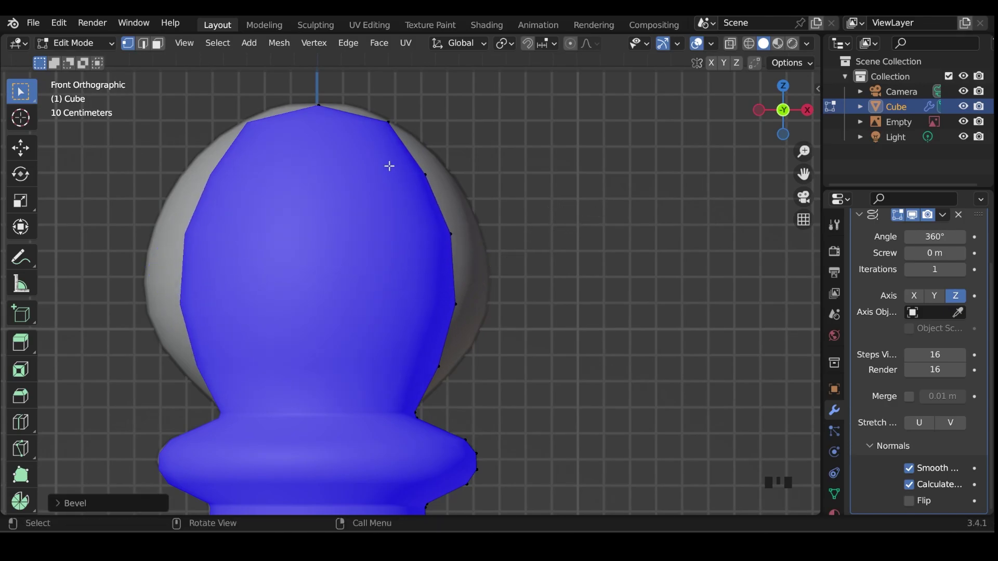
# Step: Push the head's right-side vertices out to the sphere and nudge a lower one inward
pyautogui.moveTo(390, 163); pyautogui.dragTo(525, 366)
pyautogui.press('g')
pyautogui.click(556, 265)
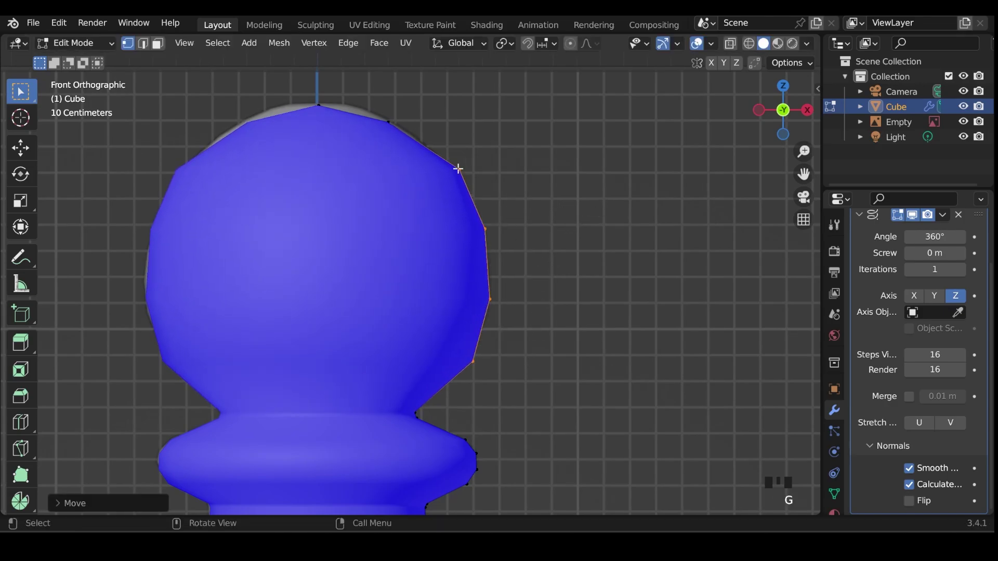
pyautogui.click(467, 176)
pyautogui.press('g')
pyautogui.click(460, 207)
pyautogui.click(472, 362)
pyautogui.press('g')
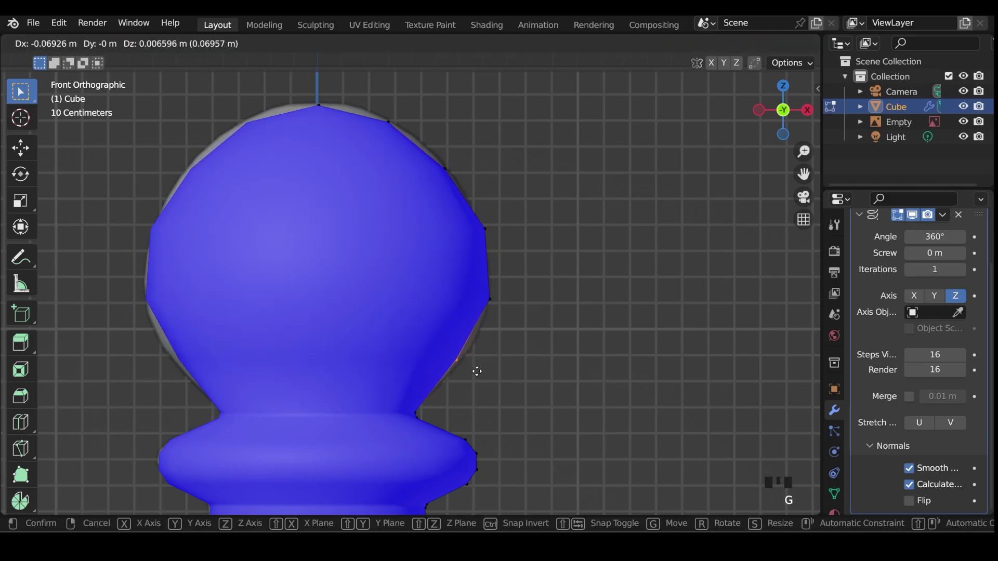
pyautogui.click(475, 372)
# Step: Move the head's upper rim vertices onto the reference sphere outline
pyautogui.moveTo(376, 112); pyautogui.dragTo(399, 135)
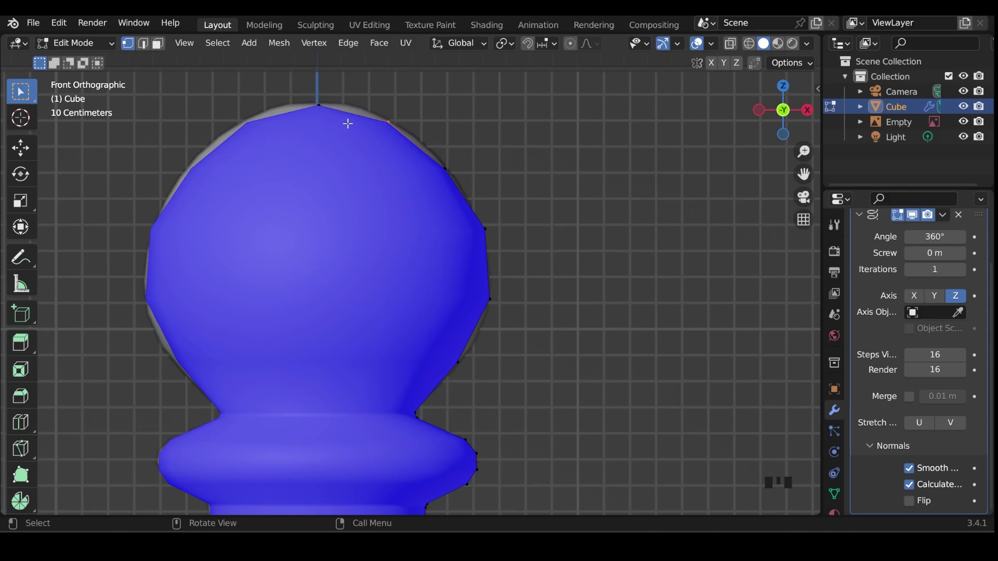
pyautogui.click(446, 169)
pyautogui.press('g')
pyautogui.click(443, 162)
pyautogui.click(403, 133)
pyautogui.press('g')
pyautogui.click(404, 134)
pyautogui.scroll(-7, 598, 196)
pyautogui.moveTo(628, 256); pyautogui.dragTo(574, 292, button='middle')
# Step: Collapse the Screw panel and add a Catmull-Clark Subdivision Surface modifier (viewport 1, render 2)
pyautogui.press('Tab')
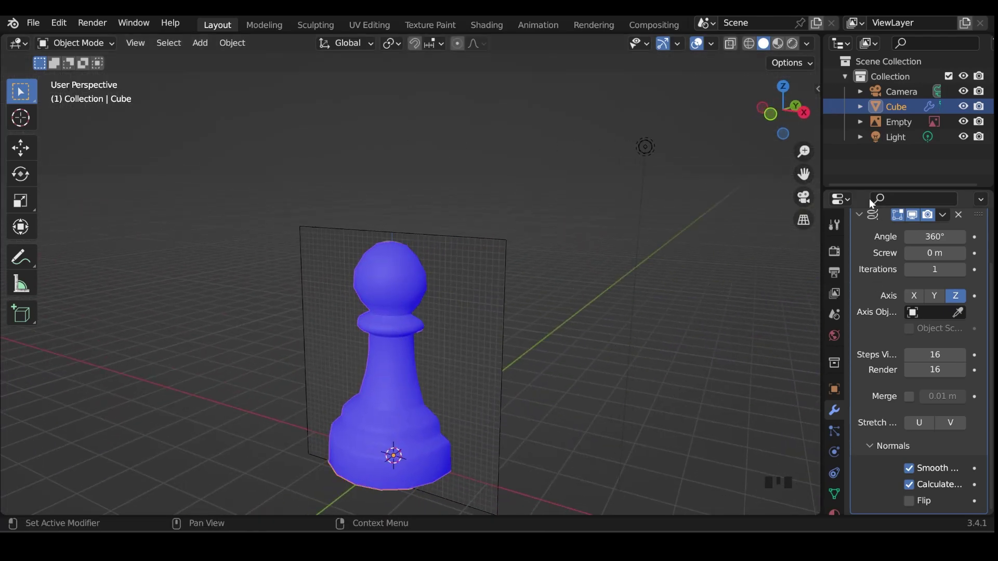
pyautogui.moveTo(868, 195); pyautogui.dragTo(868, 162)
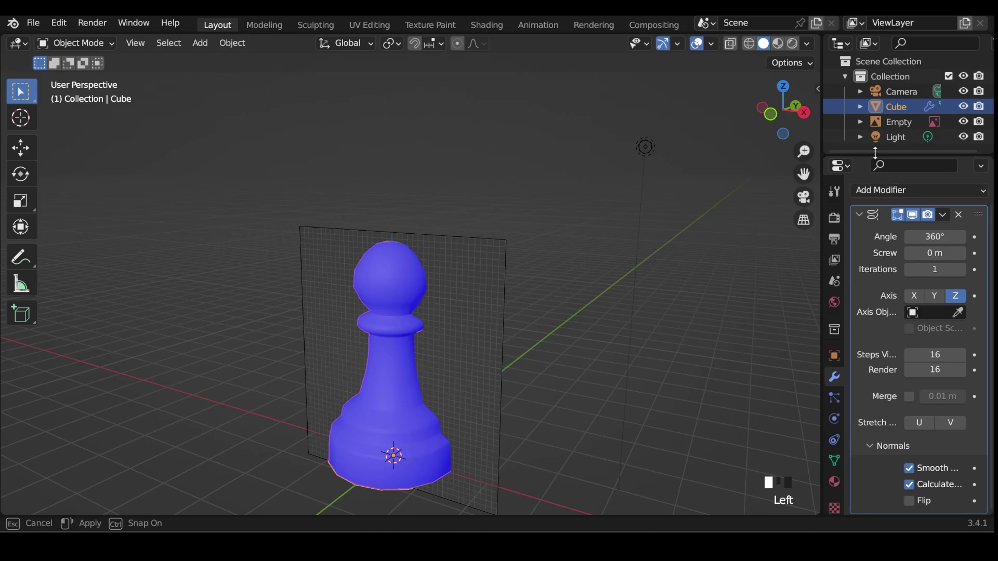
pyautogui.click(861, 214)
pyautogui.click(879, 215)
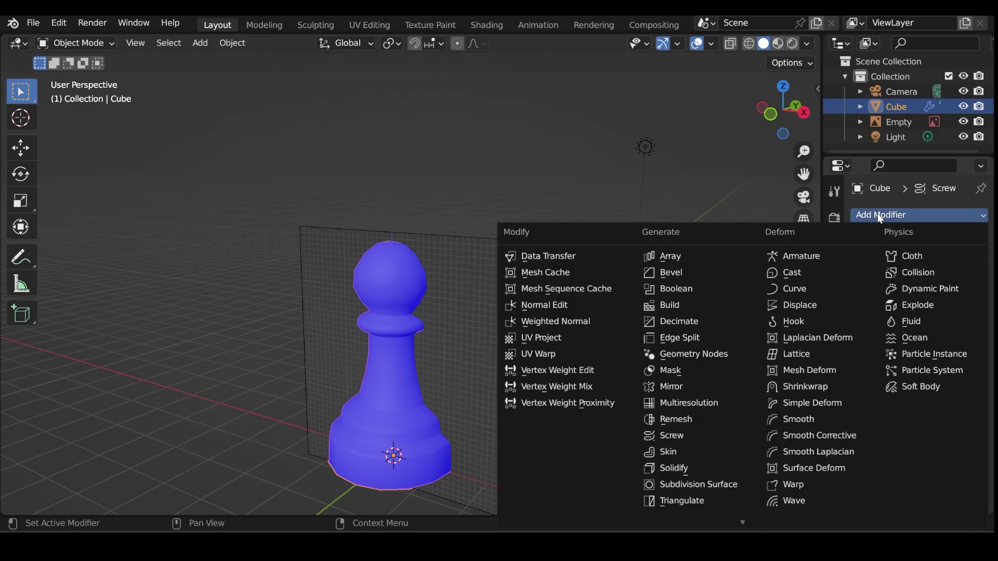
pyautogui.click(691, 484)
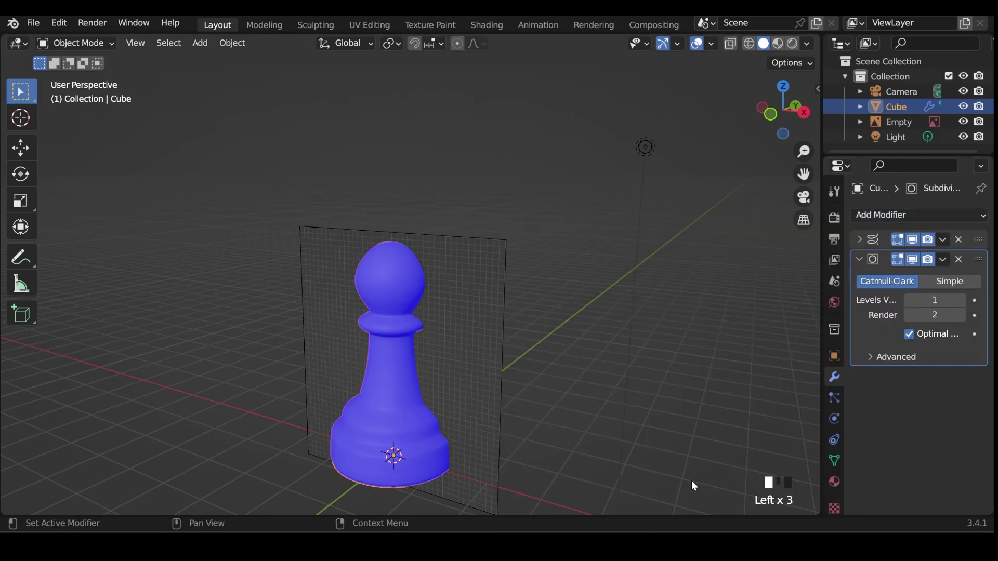
pyautogui.moveTo(421, 419)
pyautogui.mouseDown(button='middle')
pyautogui.moveTo(467, 453)
pyautogui.moveTo(552, 390)
pyautogui.moveTo(603, 330)
pyautogui.moveTo(525, 312)
pyautogui.moveTo(387, 366)
pyautogui.moveTo(372, 482)
pyautogui.moveTo(414, 417)
pyautogui.moveTo(426, 318)
pyautogui.moveTo(413, 405)
pyautogui.mouseUp(button='middle')
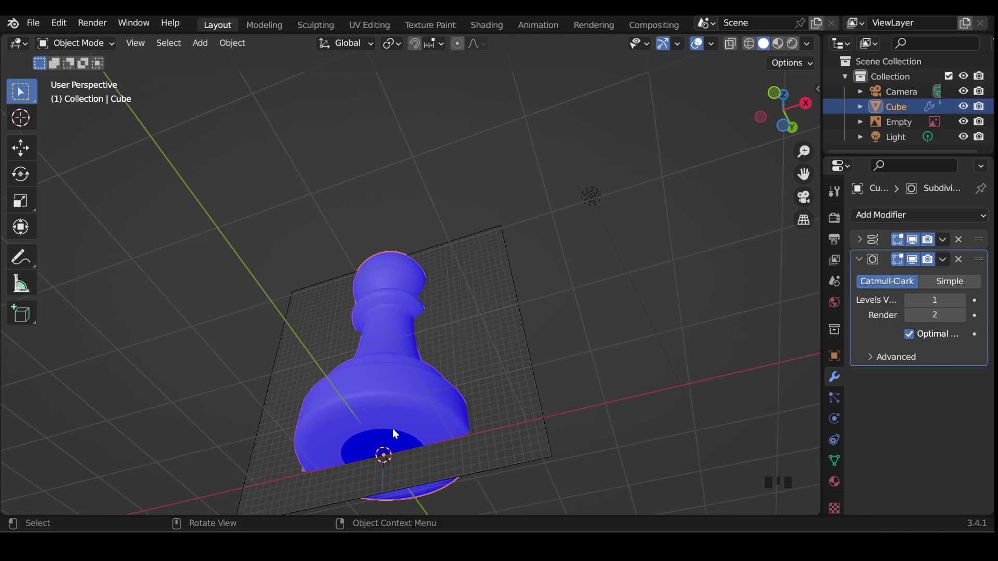
pyautogui.moveTo(440, 283); pyautogui.dragTo(493, 395, button='middle')
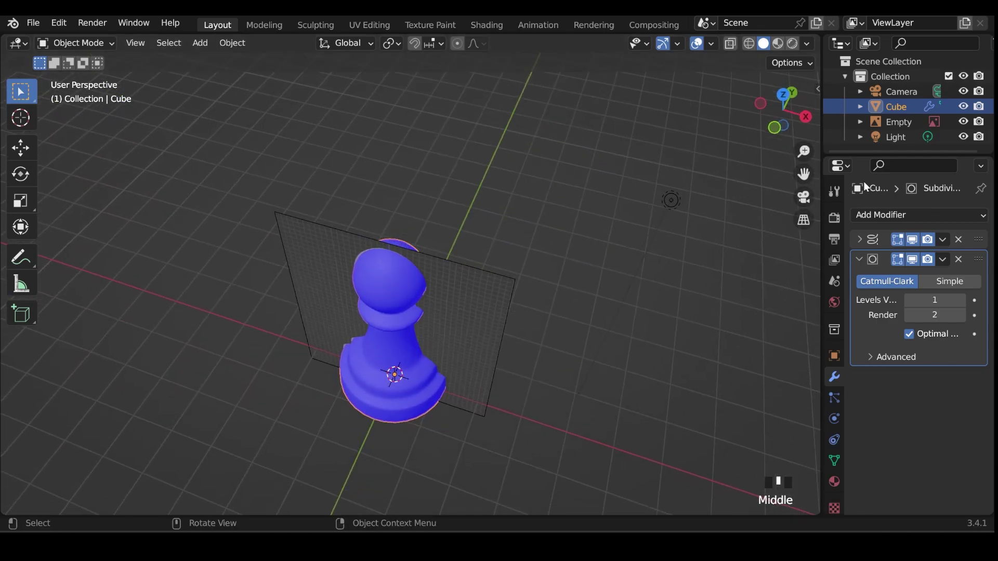
# Step: Hide the reference Empty image and turn off the face orientation overlay
pyautogui.click(964, 123)
pyautogui.scroll(3, 454, 297)
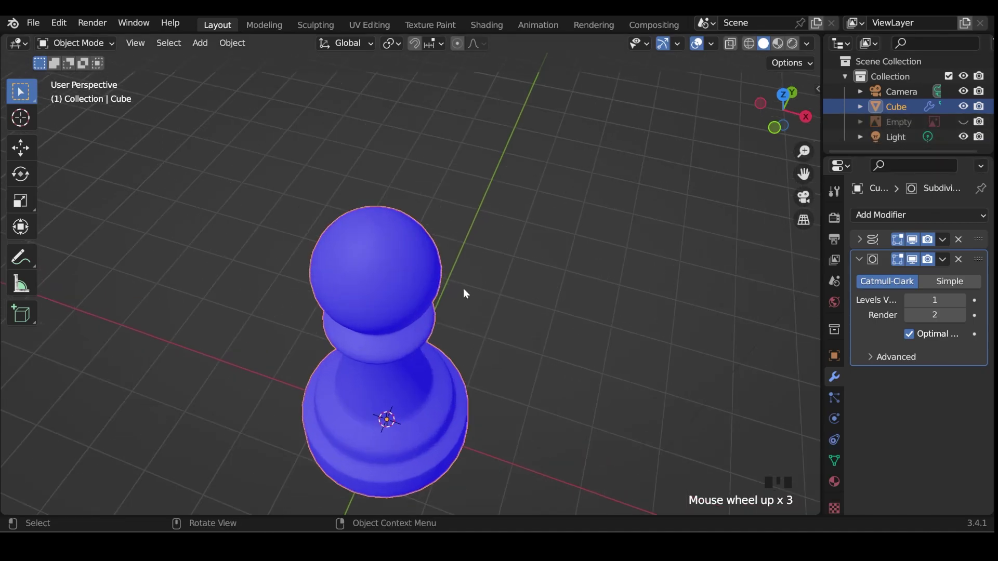
pyautogui.scroll(1, 375, 234)
pyautogui.moveTo(360, 217); pyautogui.dragTo(400, 249, button='middle')
pyautogui.scroll(3, 382, 223)
pyautogui.click(710, 44)
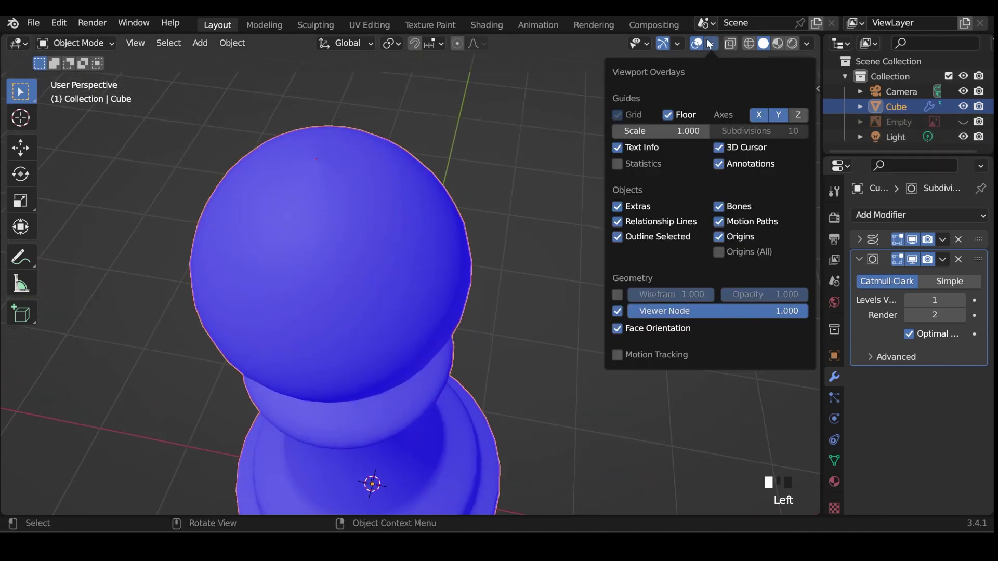
pyautogui.click(619, 328)
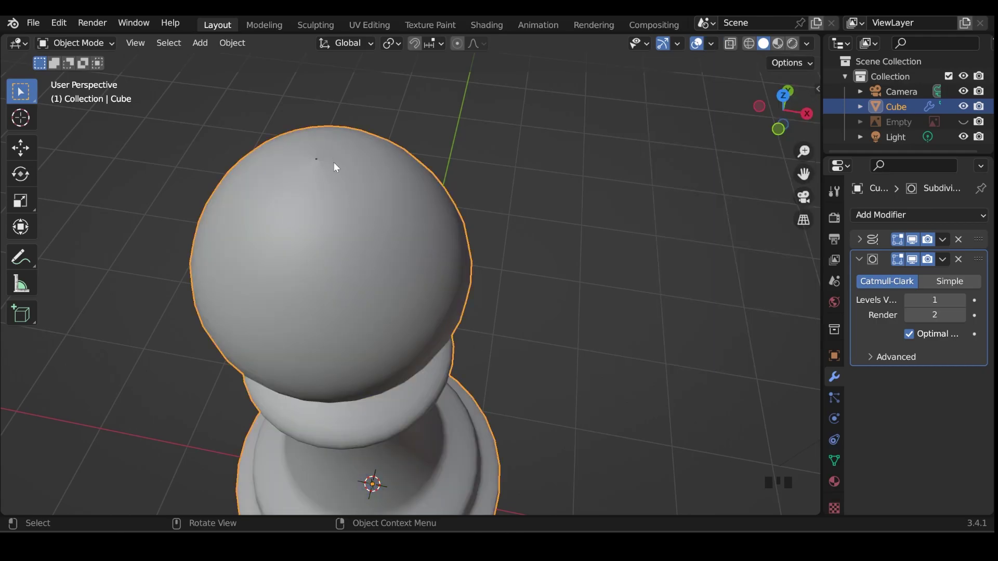
# Step: Enable Merge at 0.01 m on the Screw modifier and inspect the pawn from below
pyautogui.click(858, 238)
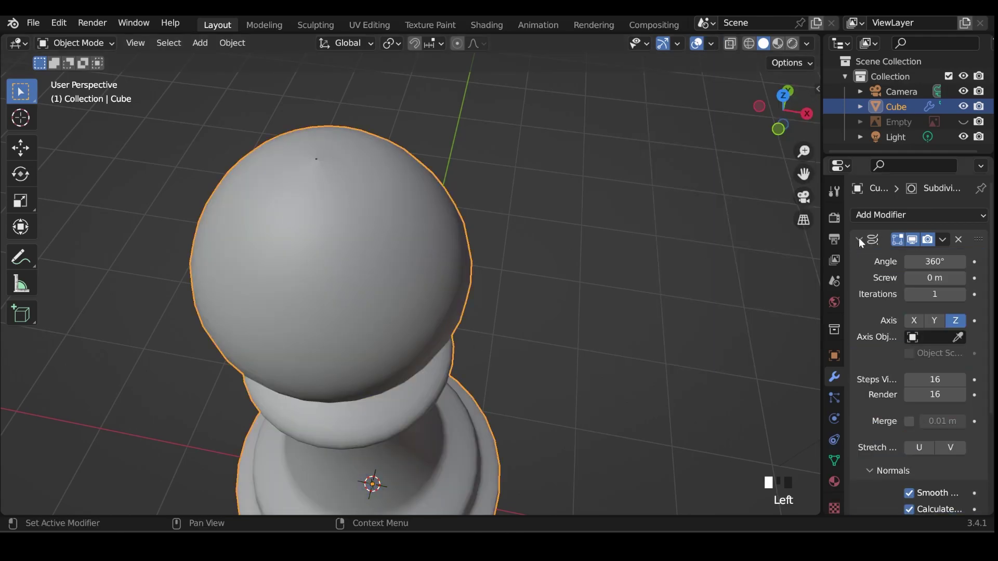
pyautogui.click(910, 426)
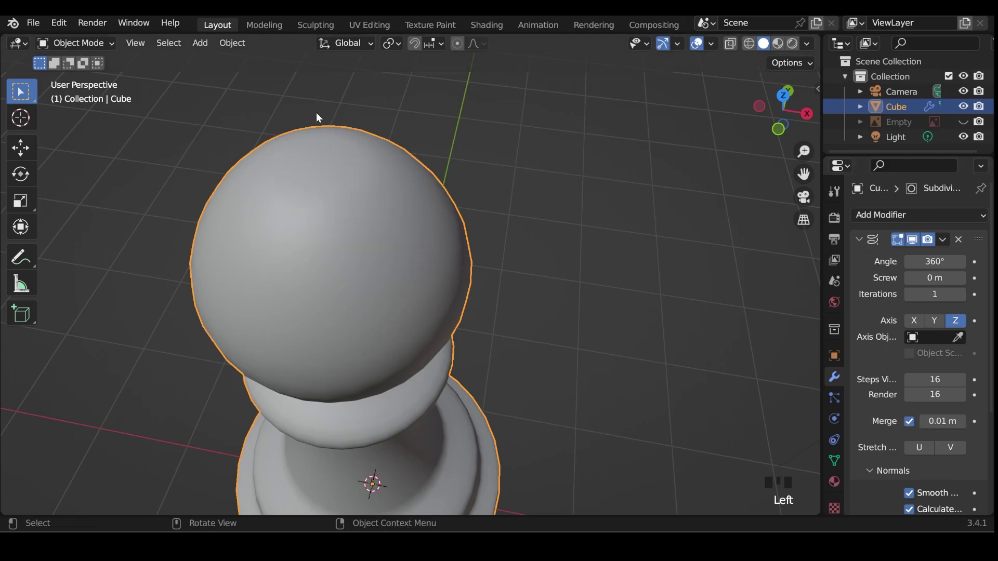
pyautogui.scroll(-2, 491, 257)
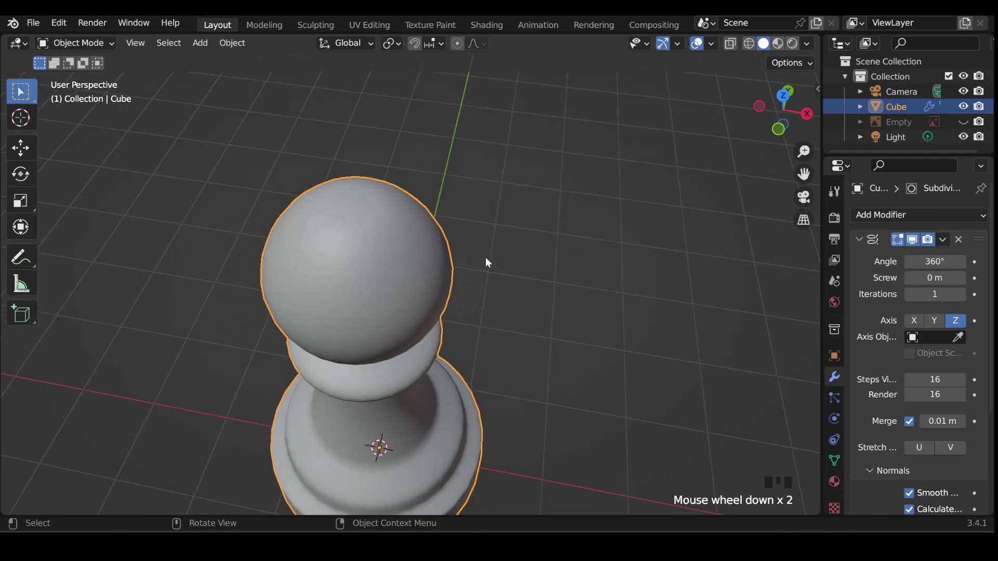
pyautogui.moveTo(484, 390); pyautogui.dragTo(441, 312, button='middle')
pyautogui.scroll(4, 406, 255)
pyautogui.scroll(3, 354, 198)
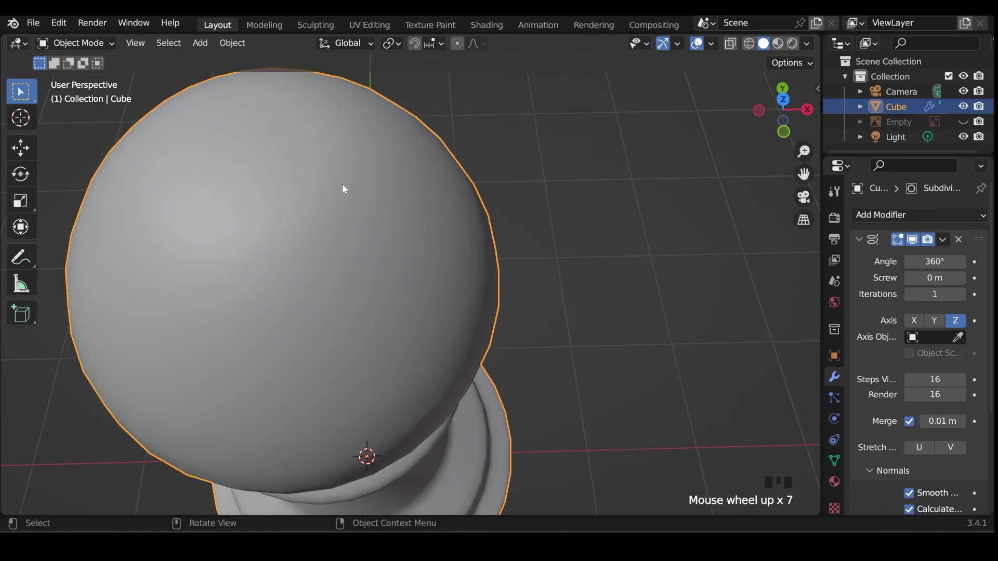
# Step: In front view, subdivide the head's top edge and move the new midpoint toward the axis
pyautogui.press('KP_1')
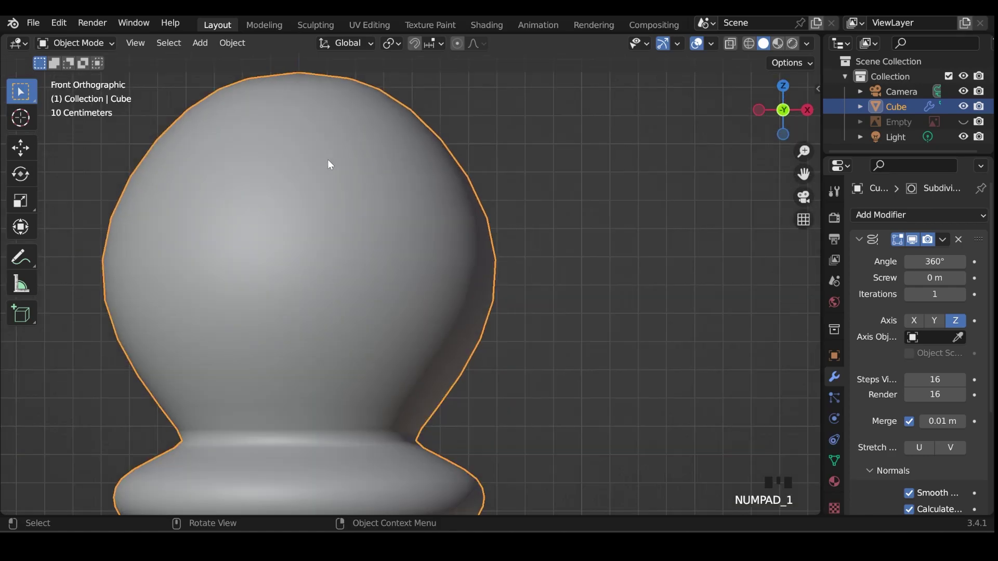
pyautogui.keyDown('shift'); pyautogui.moveTo(331, 159); pyautogui.dragTo(333, 220, button='middle'); pyautogui.keyUp('shift')
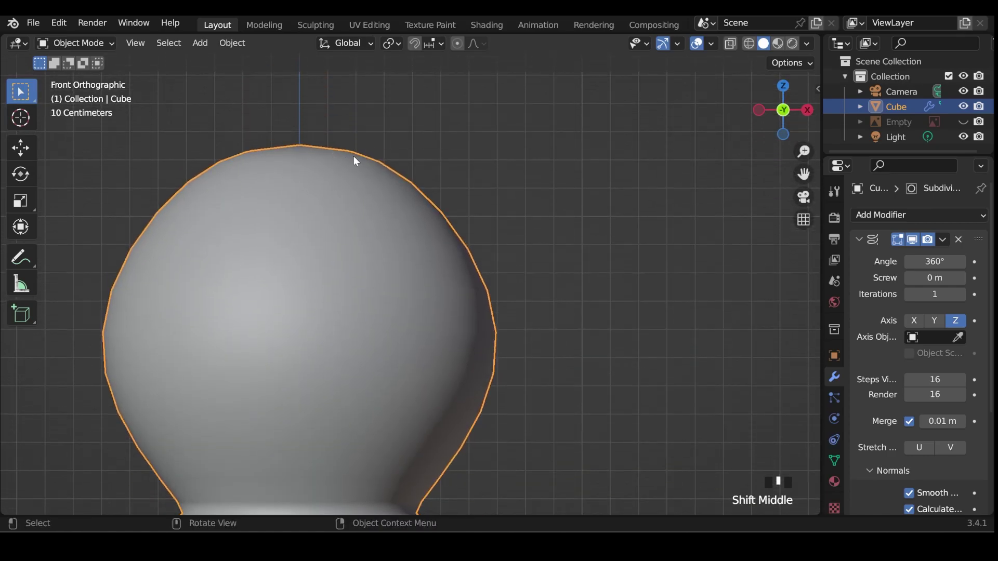
pyautogui.press('Tab')
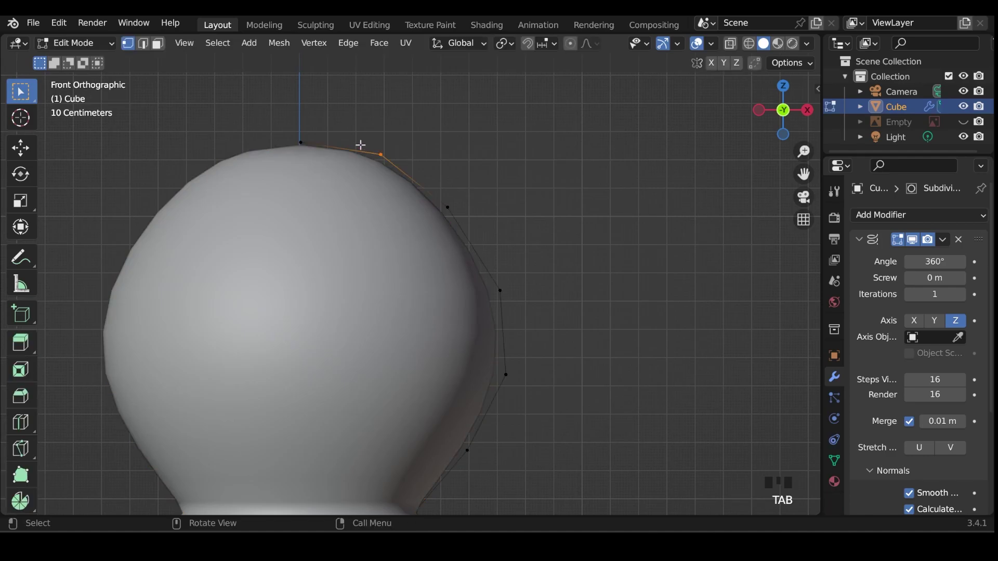
pyautogui.keyDown('shift'); pyautogui.click(300, 141); pyautogui.keyUp('shift')
pyautogui.rightClick(368, 153)
pyautogui.click(361, 154)
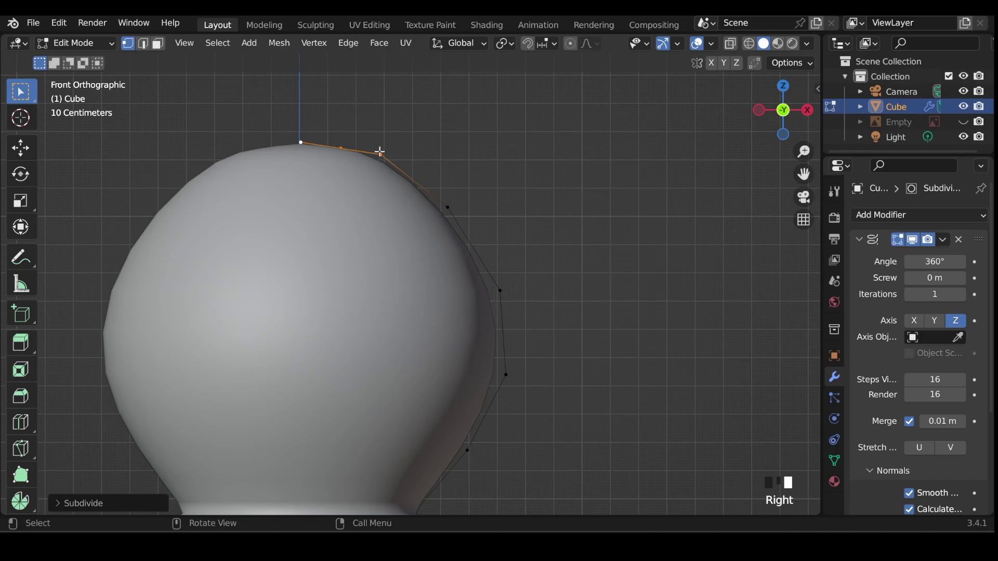
pyautogui.click(341, 148)
pyautogui.press('g')
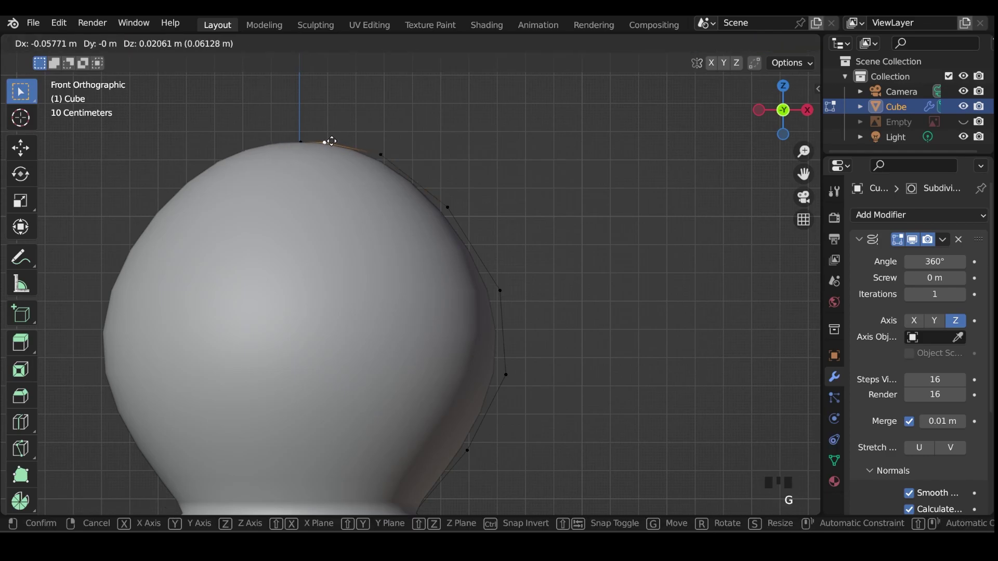
pyautogui.click(327, 142)
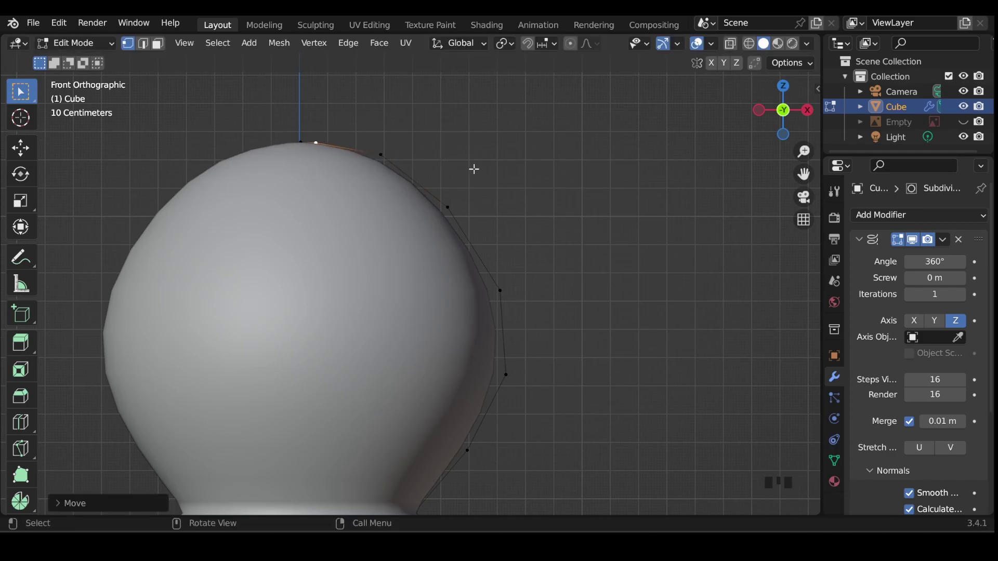
pyautogui.press('Tab')
pyautogui.scroll(-5, 496, 182)
pyautogui.moveTo(498, 188); pyautogui.dragTo(416, 314, button='middle')
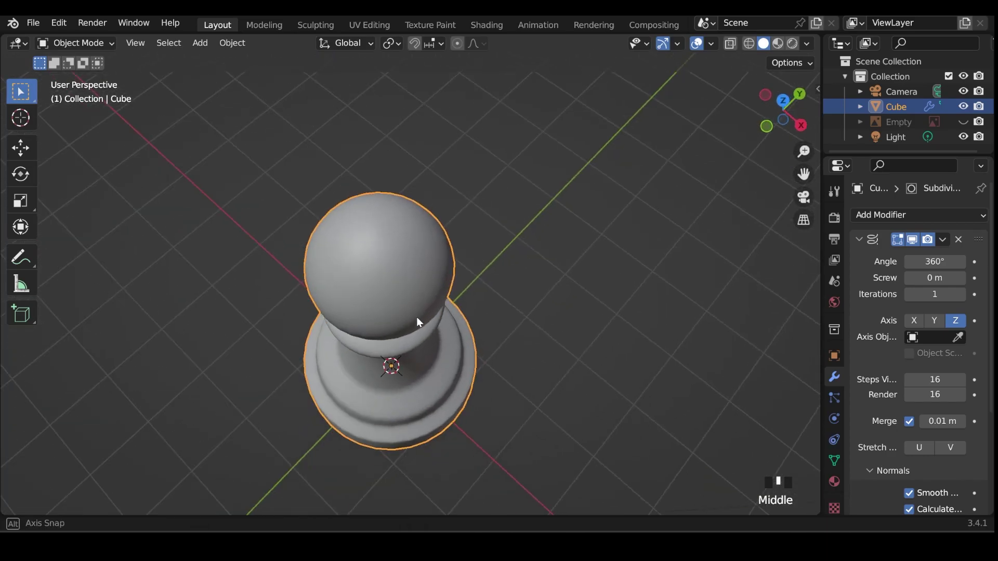
pyautogui.scroll(3, 422, 264)
pyautogui.moveTo(422, 264); pyautogui.dragTo(447, 203, button='middle')
pyautogui.scroll(-5, 463, 228)
pyautogui.keyDown('shift'); pyautogui.moveTo(486, 273); pyautogui.dragTo(503, 303, button='middle'); pyautogui.keyUp('shift')
pyautogui.scroll(-2, 503, 302)
pyautogui.moveTo(500, 187); pyautogui.dragTo(506, 214, button='middle')
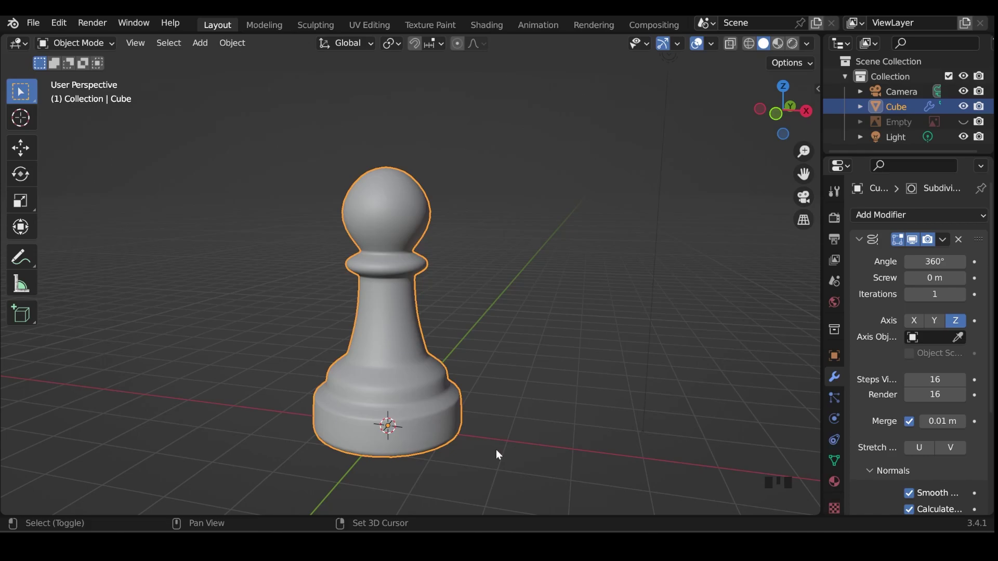
pyautogui.keyDown('shift'); pyautogui.moveTo(496, 450); pyautogui.dragTo(453, 425, button='middle'); pyautogui.keyUp('shift')
pyautogui.scroll(2, 498, 405)
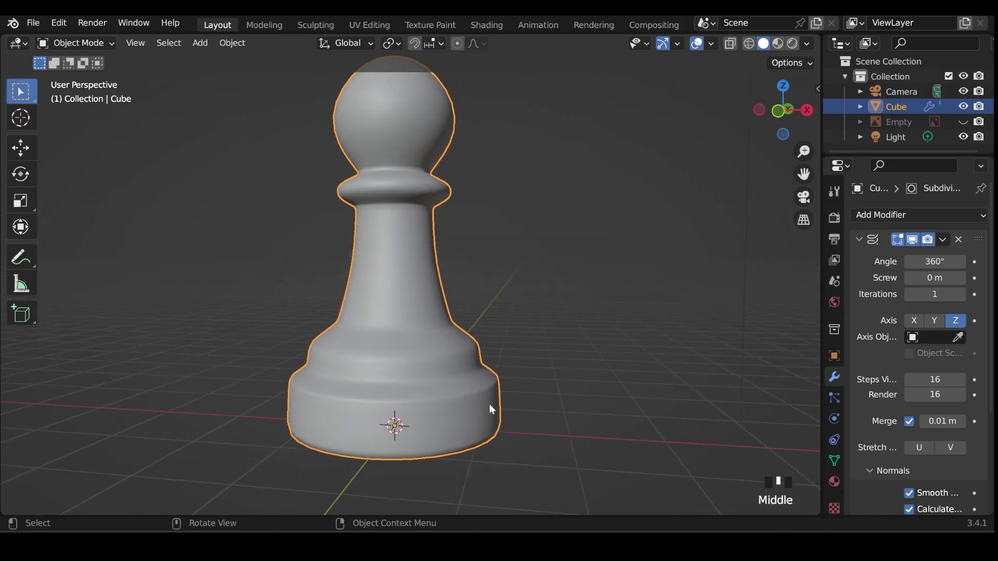
# Step: In front view, subdivide the profile edge along the side of the pawn's base
pyautogui.press('KP_1')
pyautogui.press('Tab')
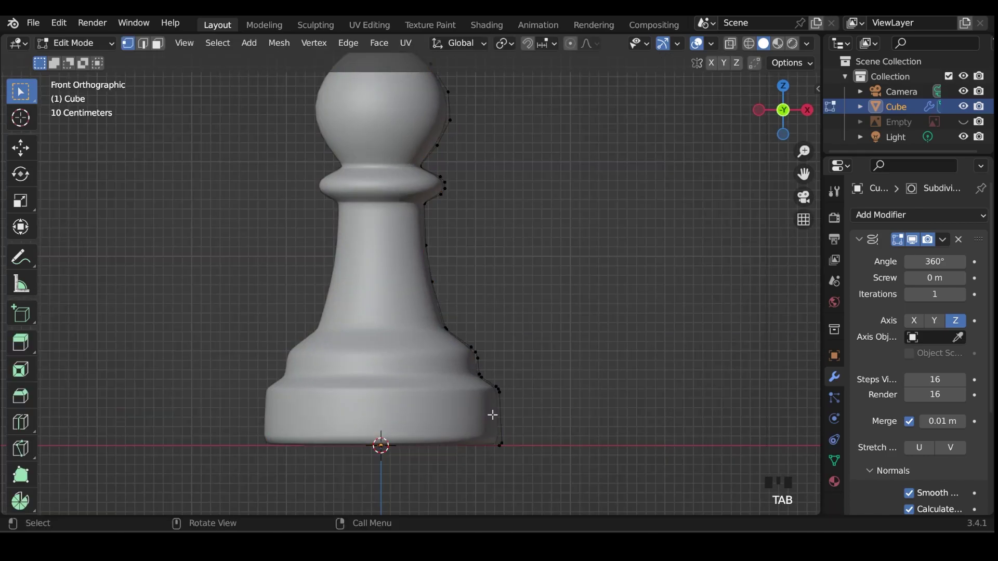
pyautogui.scroll(2, 509, 434)
pyautogui.keyDown('shift'); pyautogui.moveTo(509, 434); pyautogui.dragTo(475, 317, button='middle'); pyautogui.keyUp('shift')
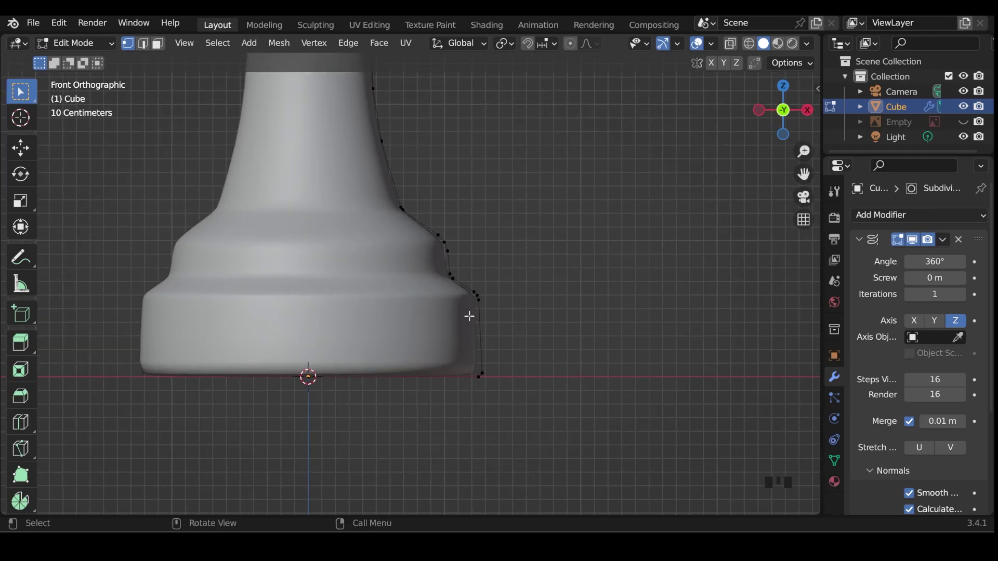
pyautogui.scroll(2, 499, 335)
pyautogui.keyDown('shift'); pyautogui.moveTo(510, 341); pyautogui.dragTo(475, 307, button='middle'); pyautogui.keyUp('shift')
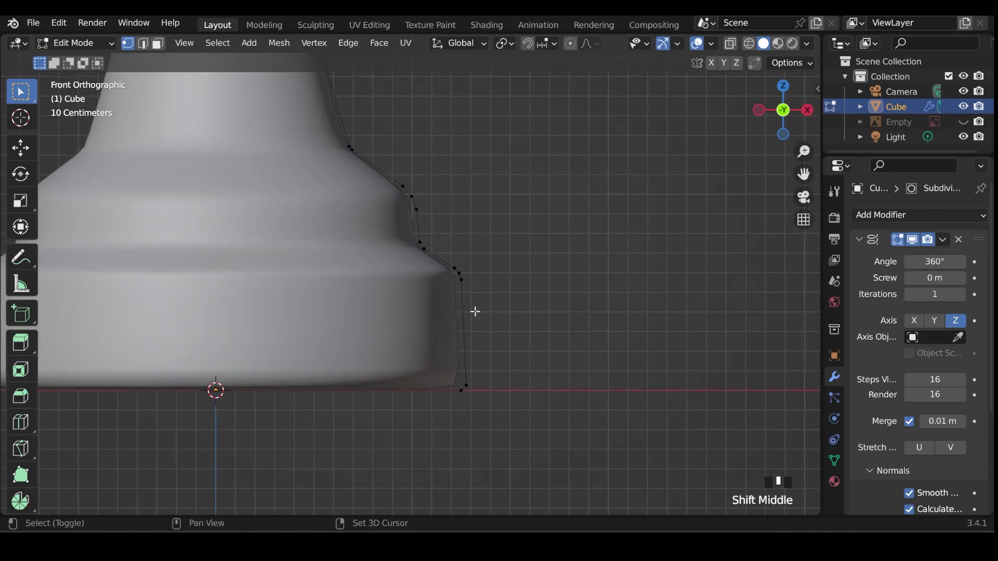
pyautogui.click(463, 282)
pyautogui.keyDown('shift'); pyautogui.click(468, 387); pyautogui.keyUp('shift')
pyautogui.rightClick(453, 317)
pyautogui.click(404, 199)
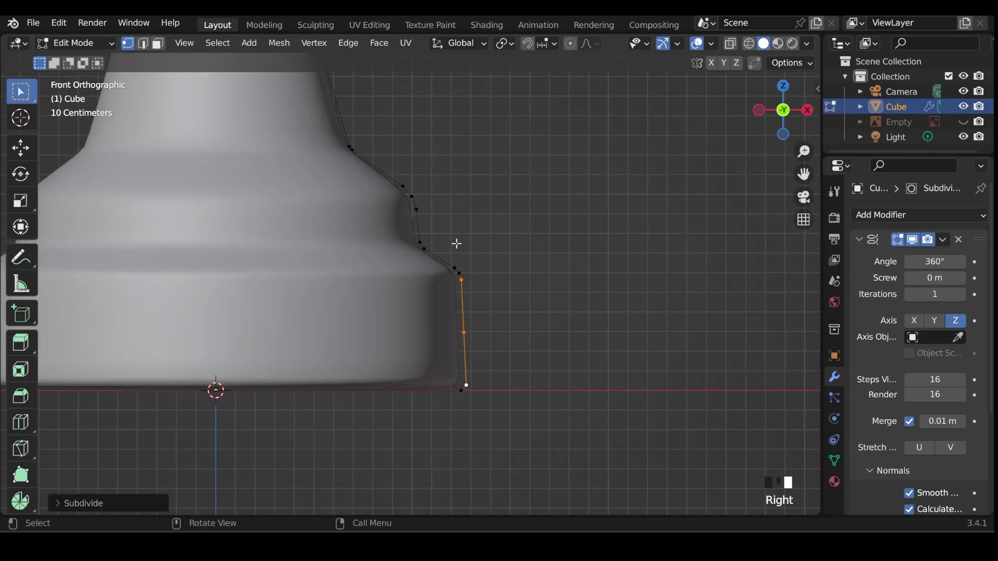
# Step: Slide the new midpoint vertex along the base's side edge into position
pyautogui.click(464, 332)
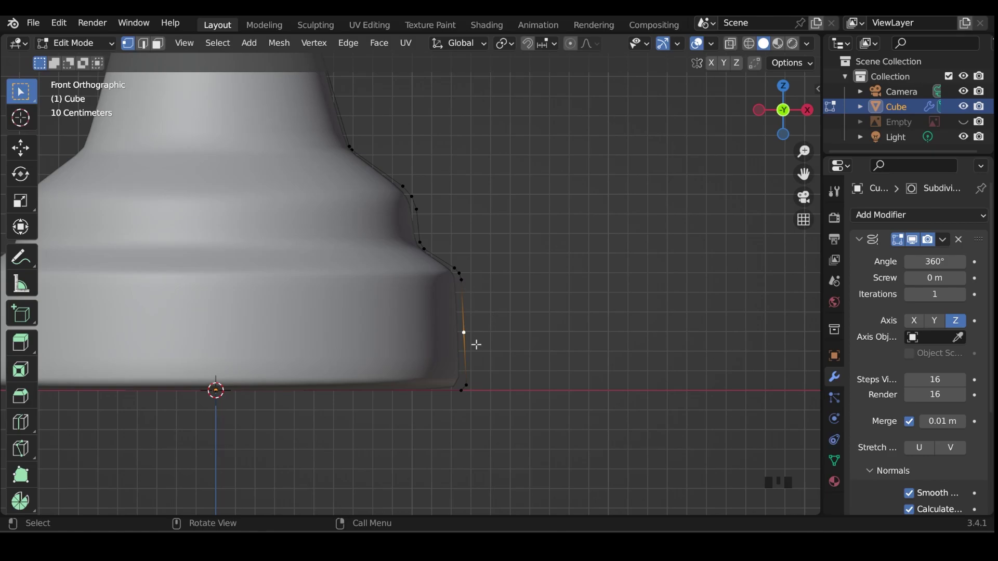
pyautogui.press('g')
pyautogui.press('g')
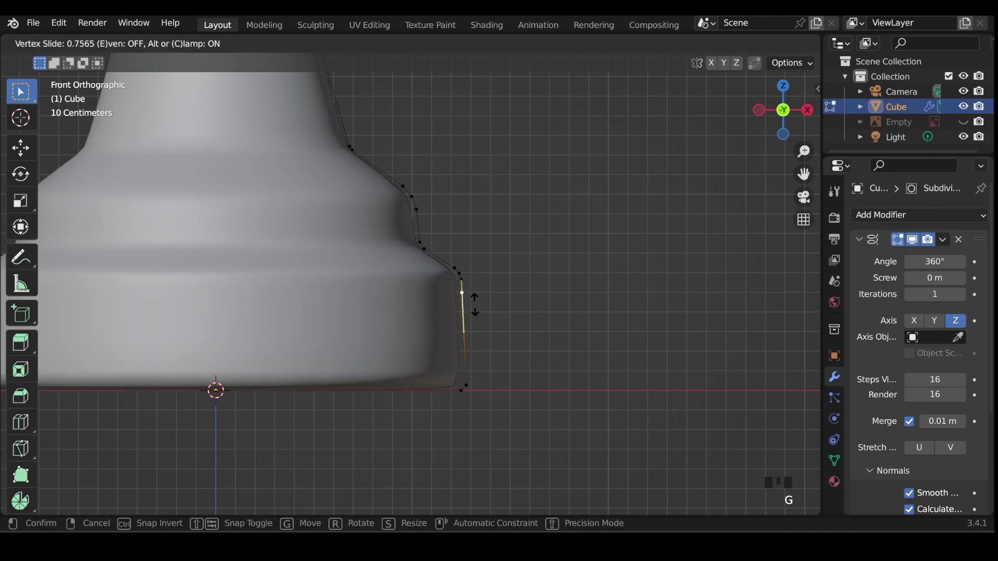
pyautogui.click(474, 304)
pyautogui.scroll(3, 500, 294)
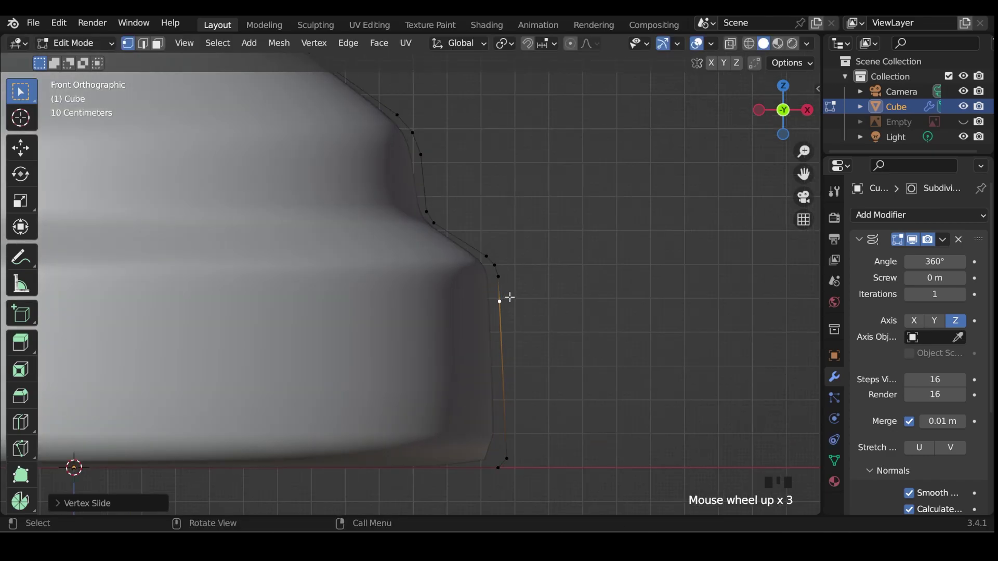
pyautogui.press('g')
pyautogui.press('g')
pyautogui.click(544, 302)
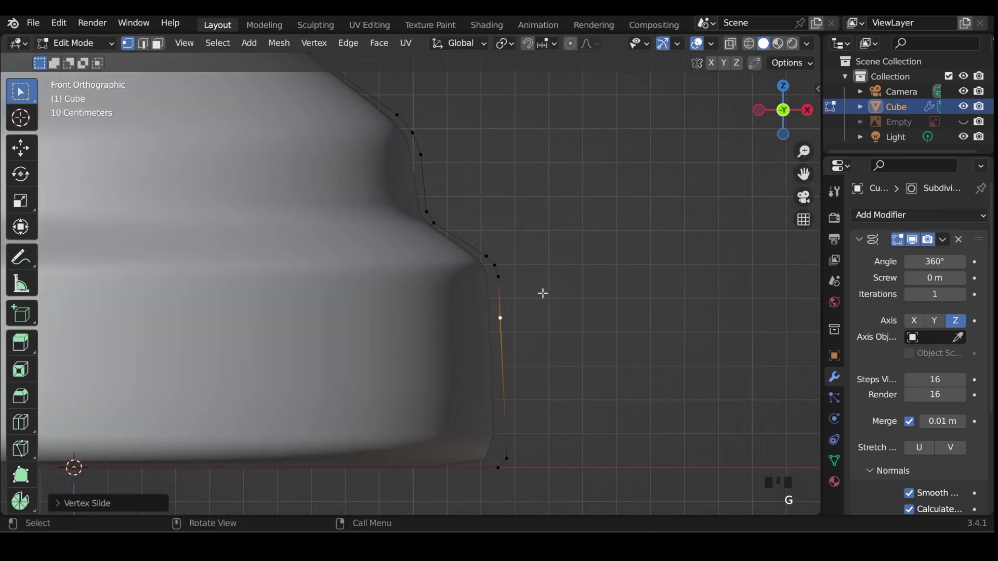
# Step: Bevel that vertex and push the middle bevel vertex inward to form the groove
pyautogui.hotkey('ctrl', 'shift', 'b')
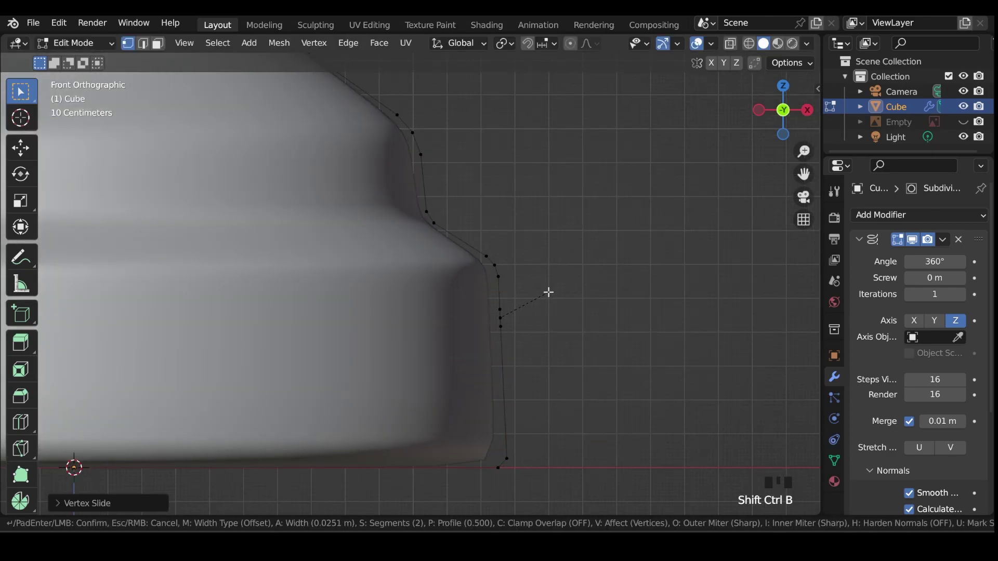
pyautogui.click(550, 290)
pyautogui.click(509, 319)
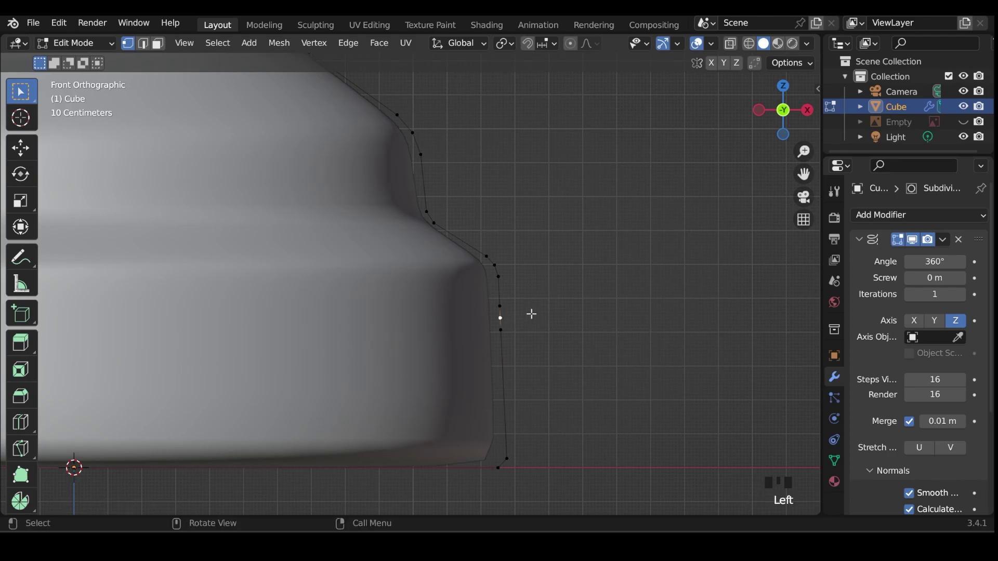
pyautogui.press('g')
pyautogui.click(504, 315)
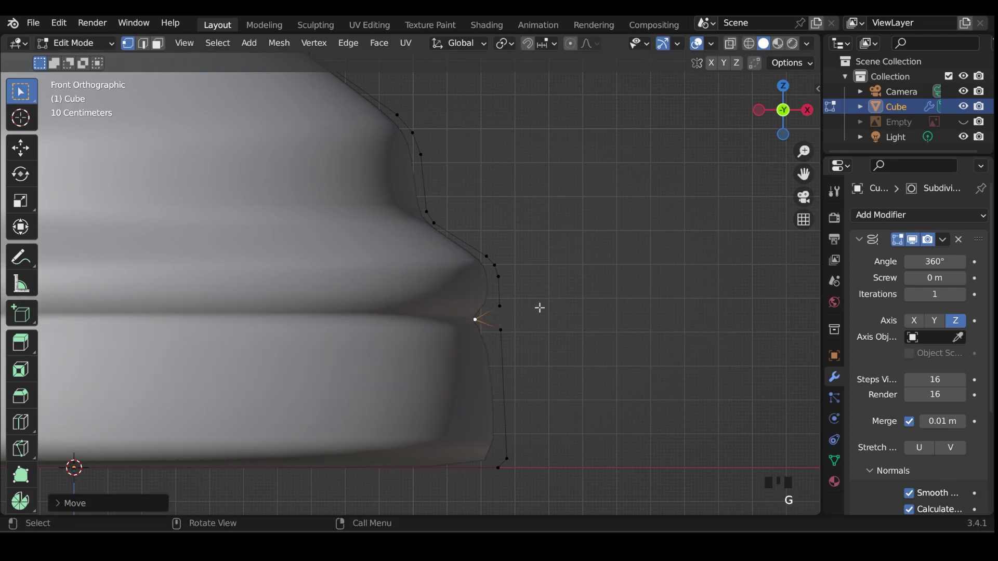
pyautogui.scroll(-6, 557, 295)
pyautogui.moveTo(557, 296); pyautogui.dragTo(521, 336, button='middle')
pyautogui.scroll(-2, 529, 287)
pyautogui.keyDown('shift'); pyautogui.moveTo(528, 282); pyautogui.dragTo(542, 406, button='middle'); pyautogui.keyUp('shift')
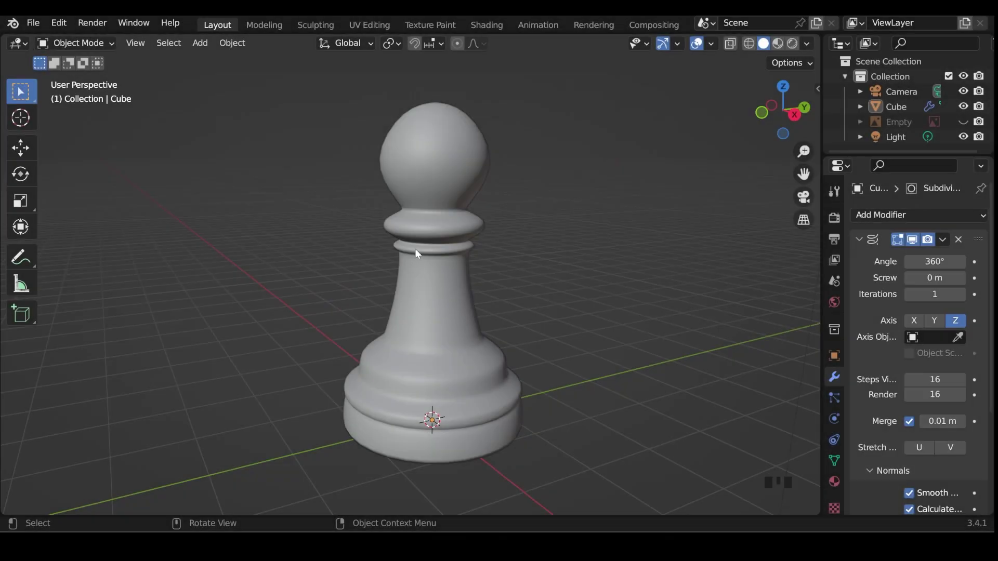
pyautogui.scroll(2, 464, 262)
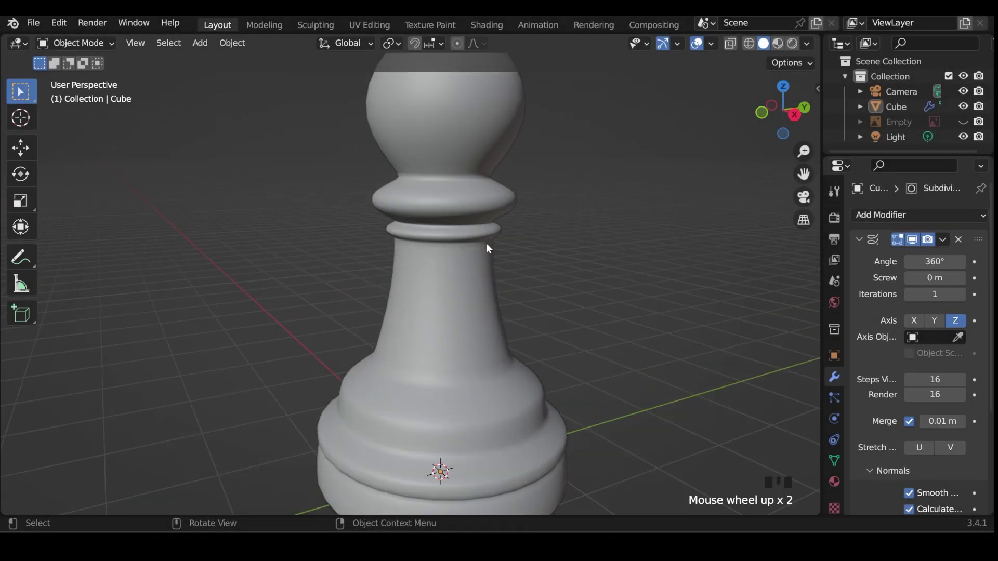
pyautogui.moveTo(488, 244)
pyautogui.mouseDown(button='middle')
pyautogui.moveTo(603, 219)
pyautogui.moveTo(595, 200)
pyautogui.moveTo(544, 224)
pyautogui.moveTo(496, 227)
pyautogui.mouseUp(button='middle')
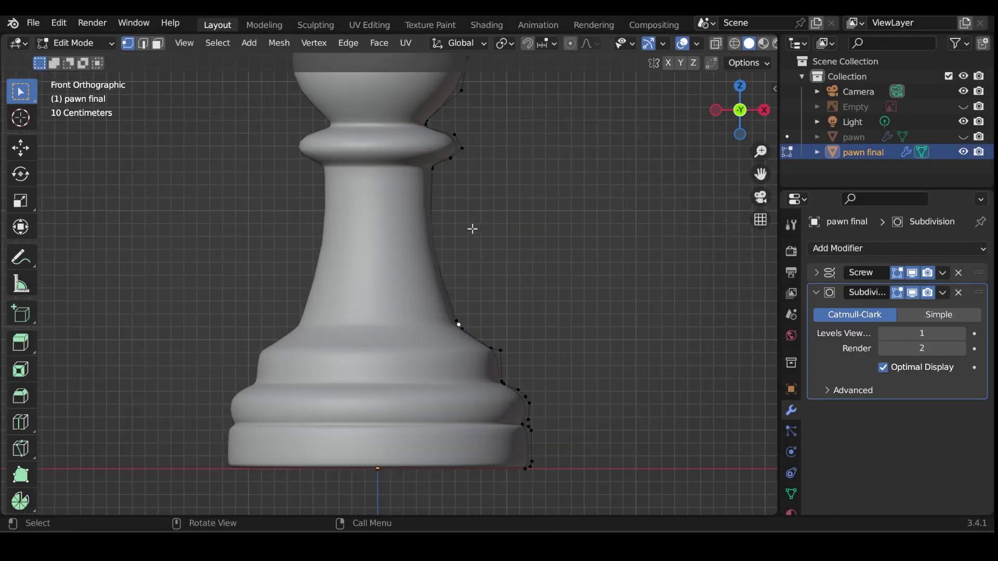
# Step: Select the neck's profile vertices and subdivide the edge running along the neck
pyautogui.scroll(3, 450, 214)
pyautogui.keyDown('shift'); pyautogui.scroll(3, 419, 283); pyautogui.keyUp('shift')
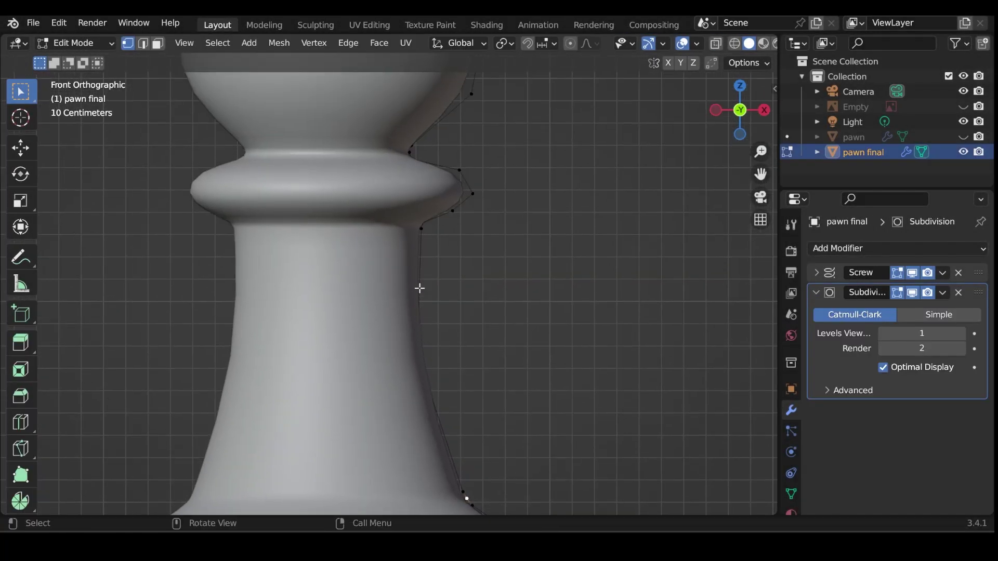
pyautogui.moveTo(401, 332); pyautogui.dragTo(449, 378)
pyautogui.keyDown('shift'); pyautogui.click(422, 228); pyautogui.keyUp('shift')
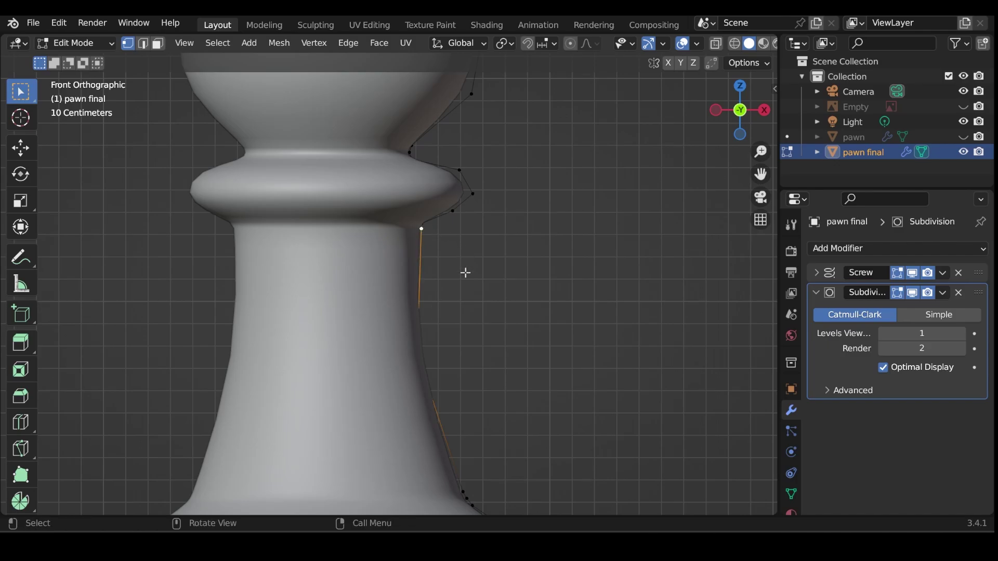
pyautogui.click(717, 45)
pyautogui.click(719, 46)
pyautogui.rightClick(421, 284)
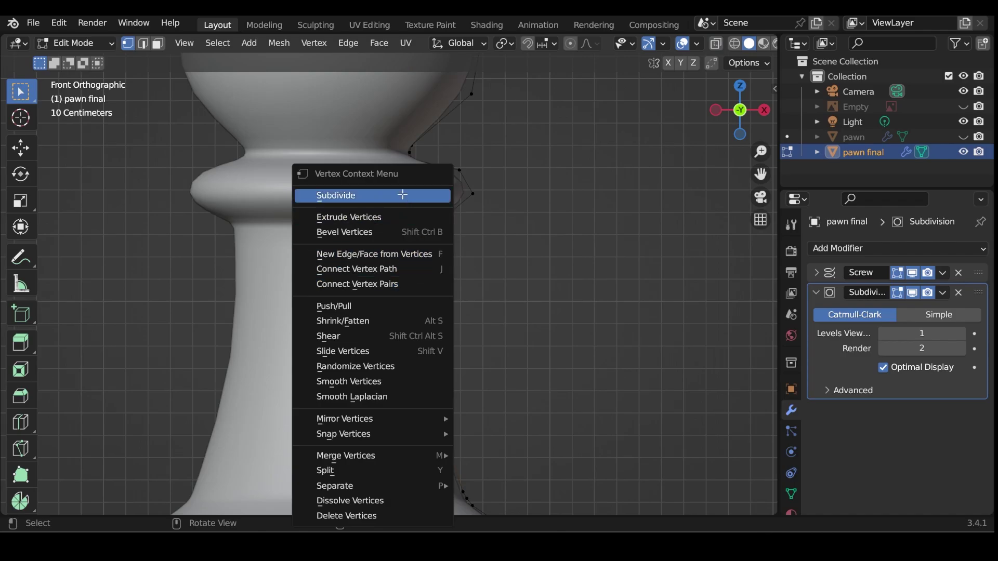
pyautogui.click(413, 196)
# Step: Slide the new midpoint vertex higher up the neck and bevel it
pyautogui.click(419, 291)
pyautogui.hotkey('shift', 'v')
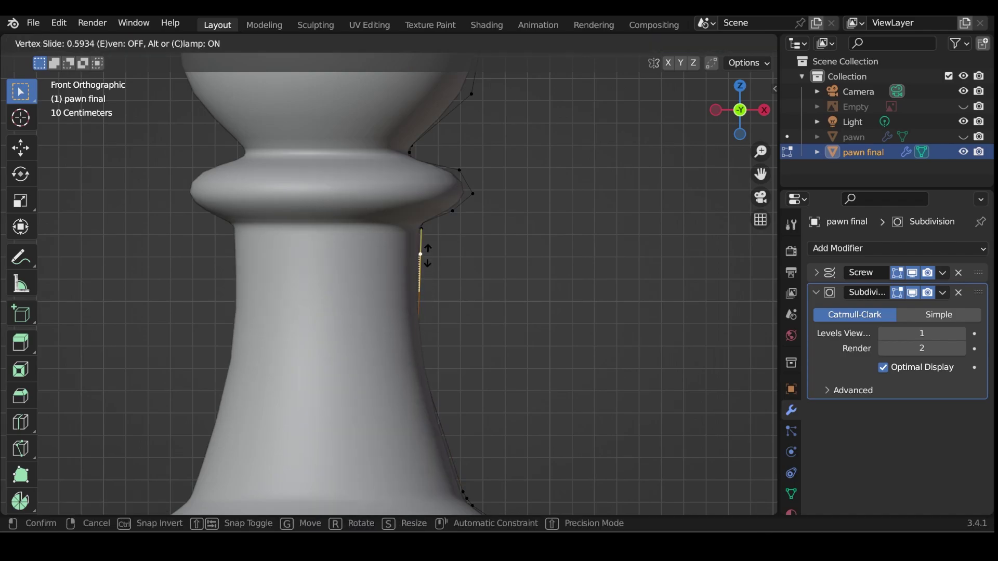
pyautogui.click(427, 246)
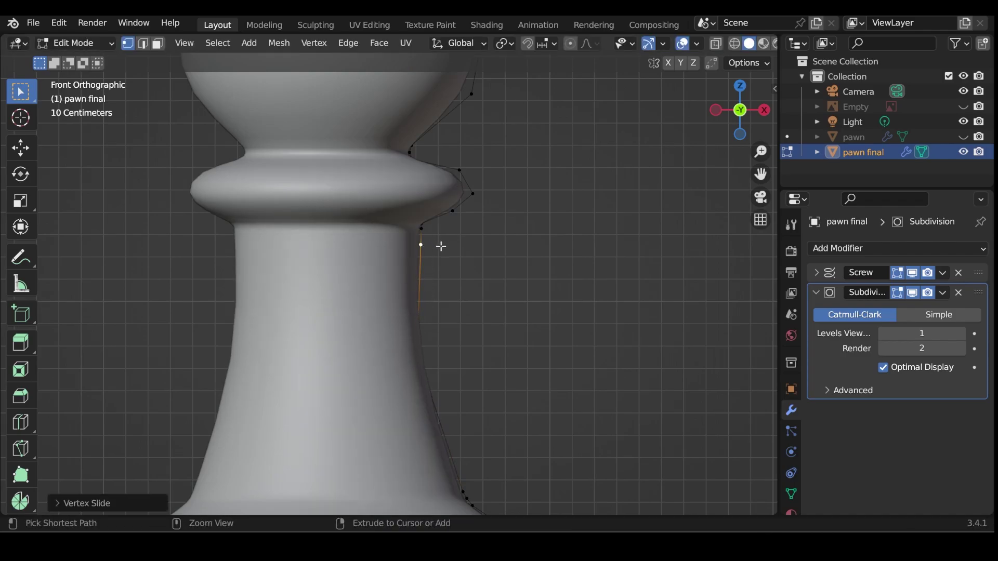
pyautogui.hotkey('ctrl', 'shift', 'b')
pyautogui.click(447, 249)
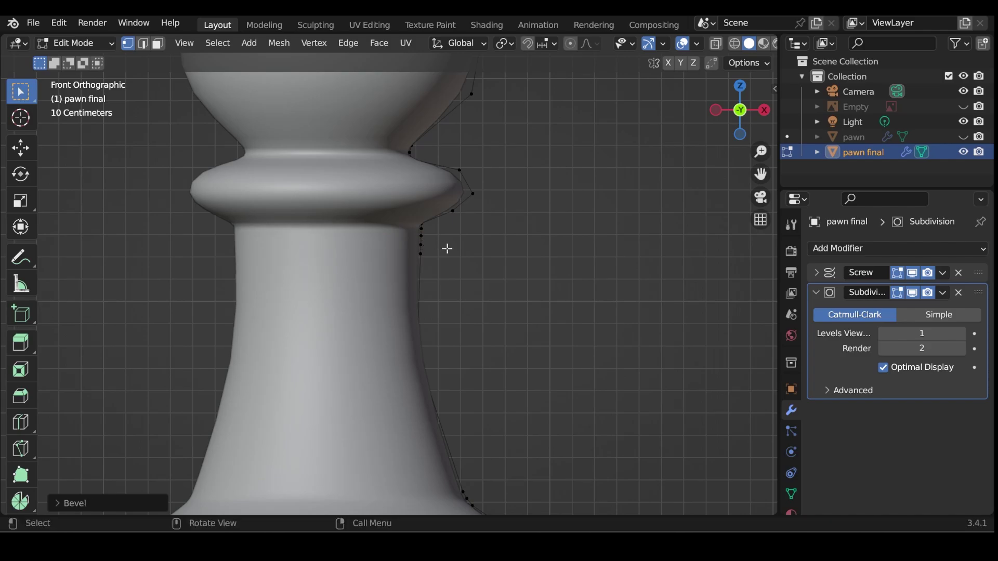
# Step: Move a vertex below the collar outward, bevel it, and push the three bevelled vertices out into a ridge
pyautogui.scroll(2, 439, 252)
pyautogui.click(437, 229)
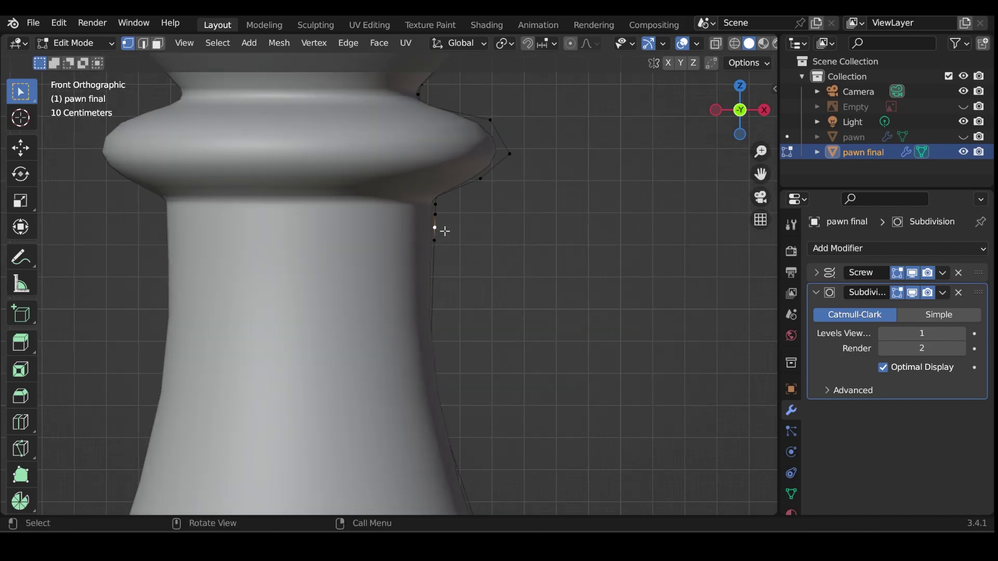
pyautogui.press('g')
pyautogui.click(482, 236)
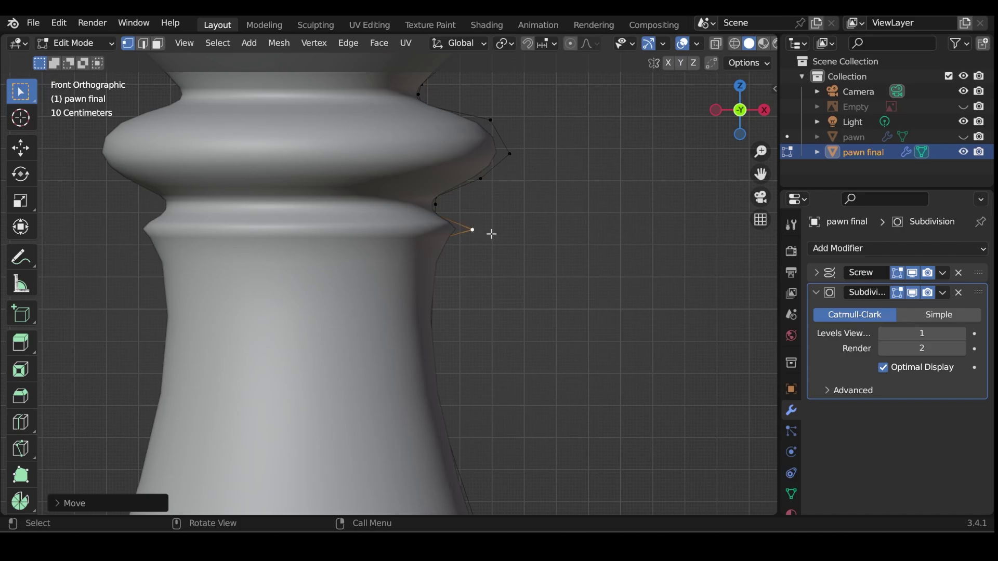
pyautogui.hotkey('ctrl', 'shift', 'b')
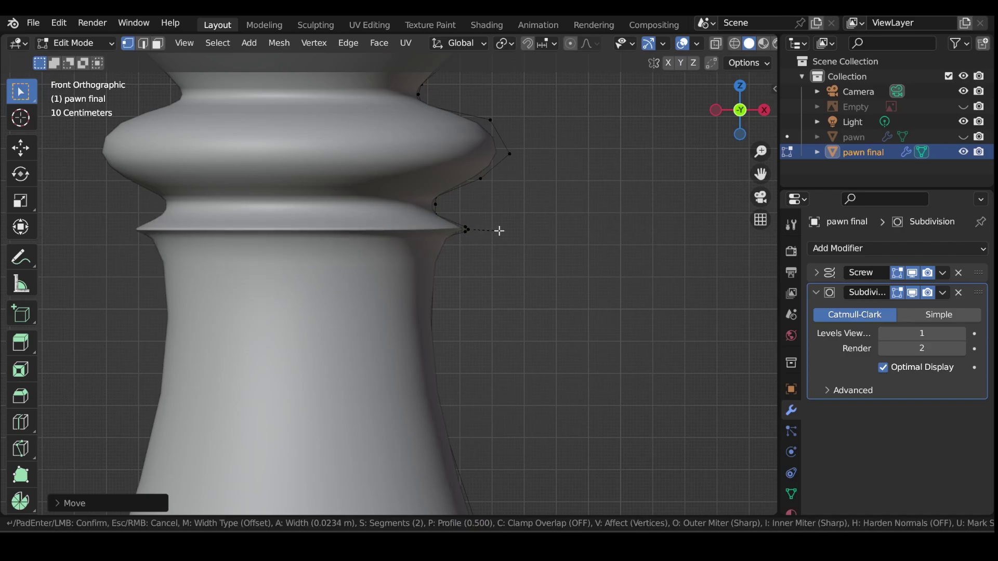
pyautogui.click(455, 218)
pyautogui.moveTo(439, 211); pyautogui.dragTo(463, 251)
pyautogui.press('g')
pyautogui.click(489, 239)
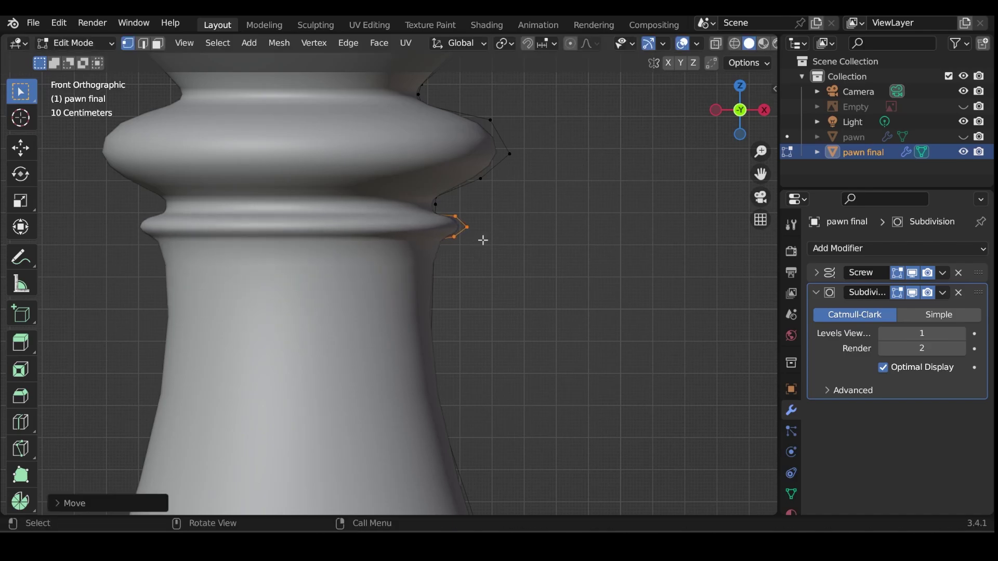
# Step: Bevel the lower vertex of the new ridge with a single segment
pyautogui.scroll(2, 545, 244)
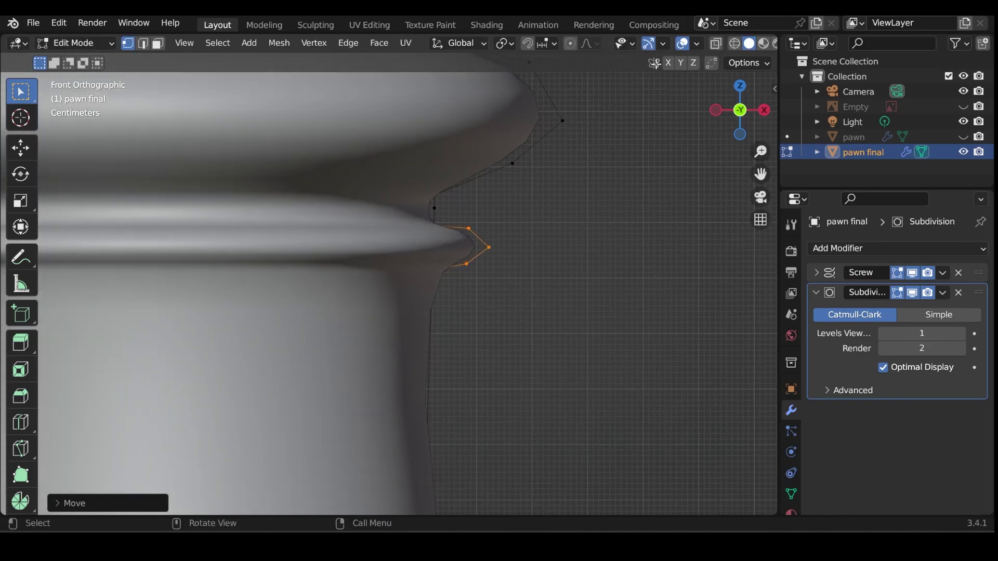
pyautogui.scroll(1, 520, 251)
pyautogui.scroll(2, 521, 251)
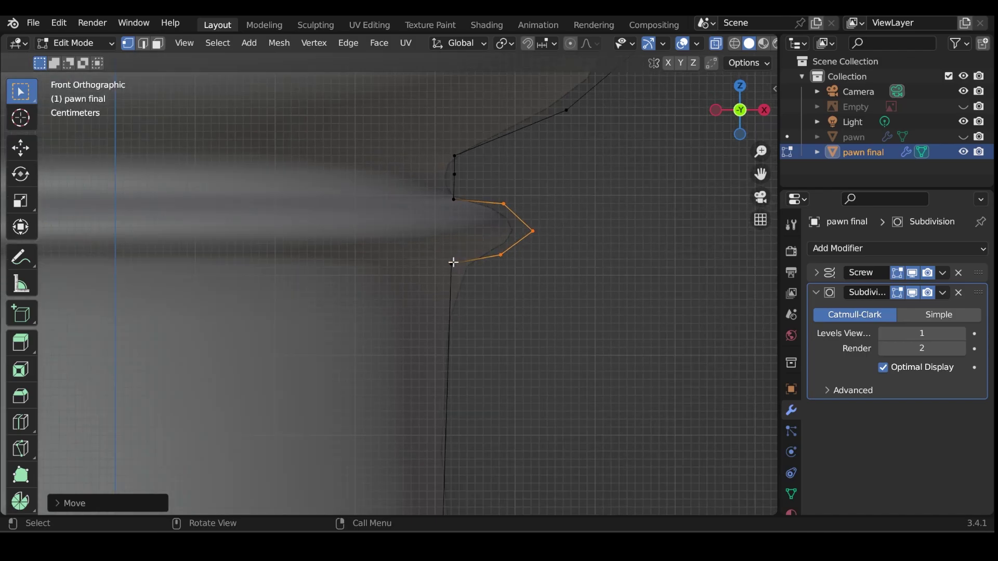
pyautogui.click(452, 263)
pyautogui.hotkey('ctrl', 'shift', 'b')
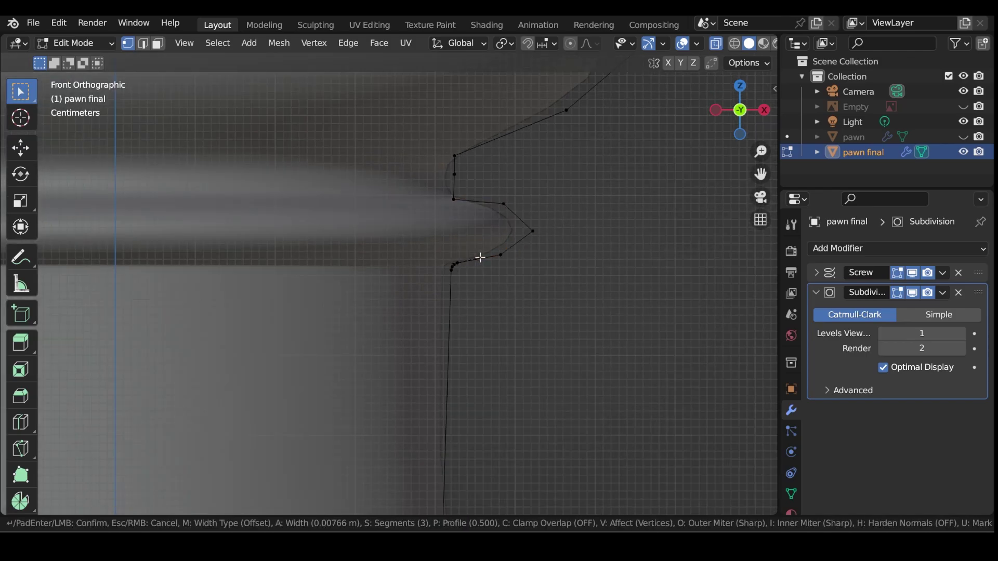
pyautogui.scroll(-2, 481, 258)
pyautogui.click(481, 258)
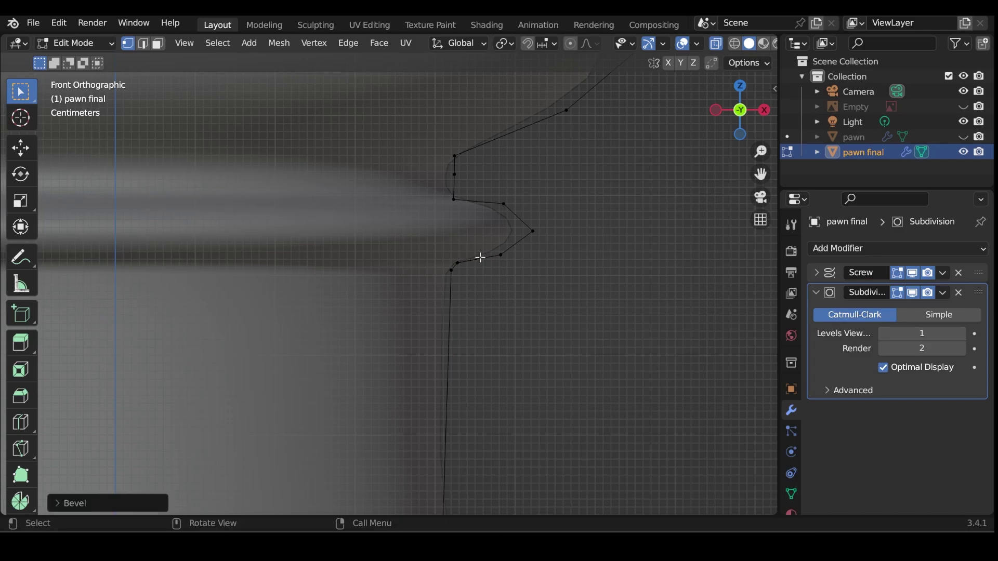
# Step: Move the ridge's upper vertex up and nudge it slightly into place
pyautogui.click(454, 199)
pyautogui.press('g')
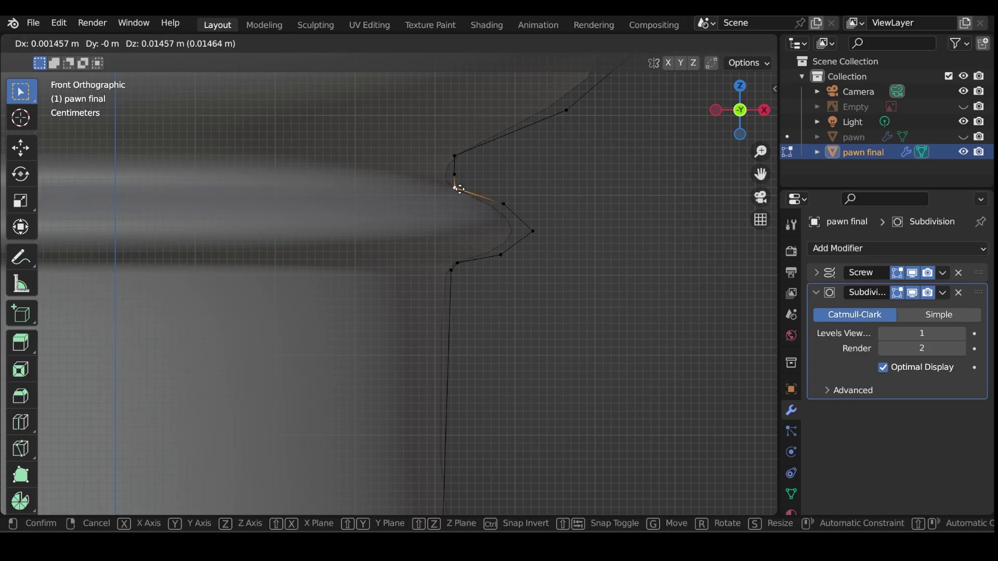
pyautogui.click(452, 174)
pyautogui.click(451, 172)
pyautogui.press('g')
pyautogui.click(447, 174)
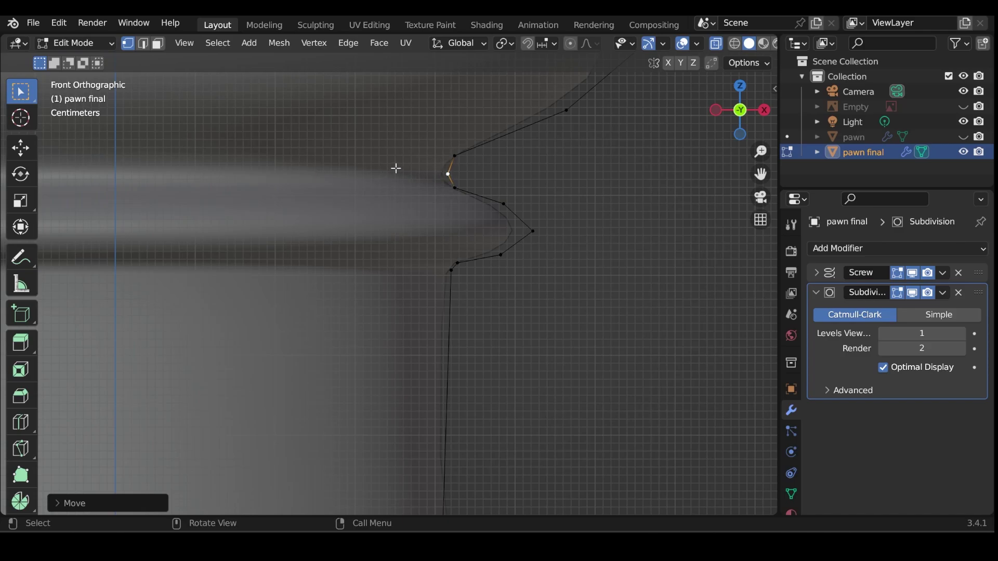
pyautogui.scroll(-5, 458, 286)
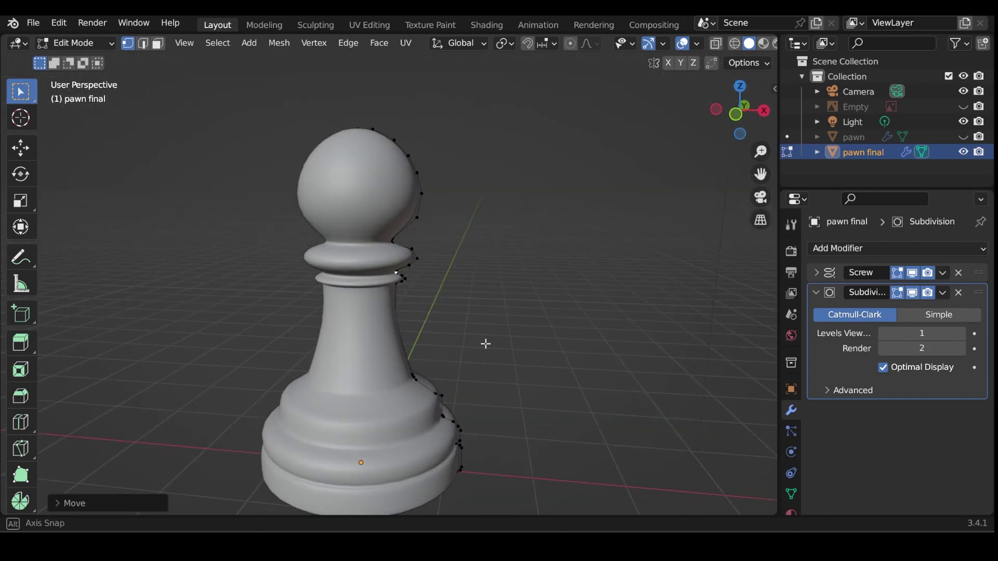
# Step: Lower a collar-edge vertex vertically, constrained to the Z axis
pyautogui.moveTo(471, 349); pyautogui.dragTo(501, 312, button='middle')
pyautogui.scroll(3, 456, 312)
pyautogui.scroll(4, 410, 282)
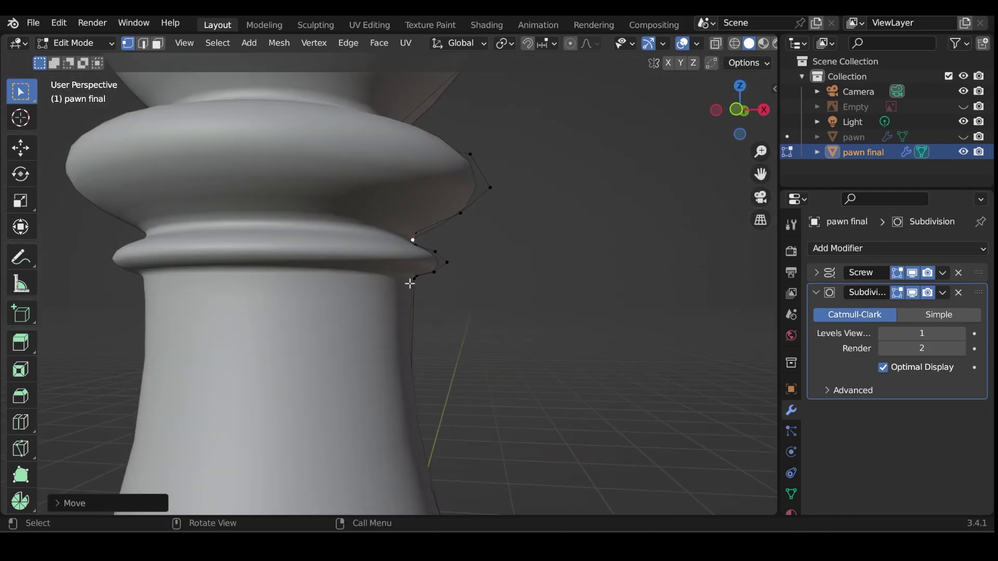
pyautogui.click(411, 279)
pyautogui.press('g')
pyautogui.press('z')
pyautogui.click(418, 291)
# Step: Shift another collar vertex along X, then return to Object Mode and orbit the pawn
pyautogui.click(456, 262)
pyautogui.press('g')
pyautogui.press('x')
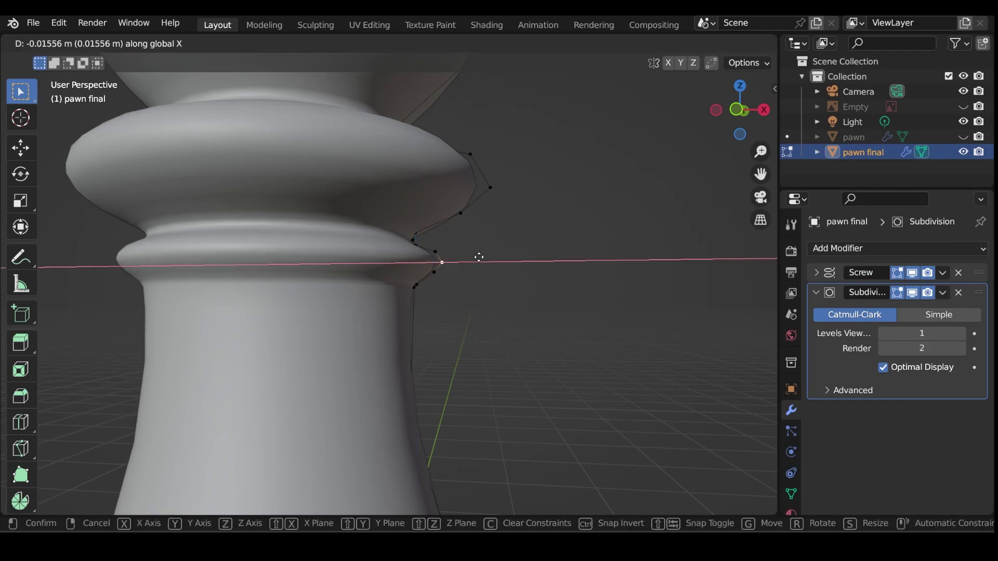
pyautogui.click(478, 258)
pyautogui.scroll(-5, 505, 274)
pyautogui.press('Tab')
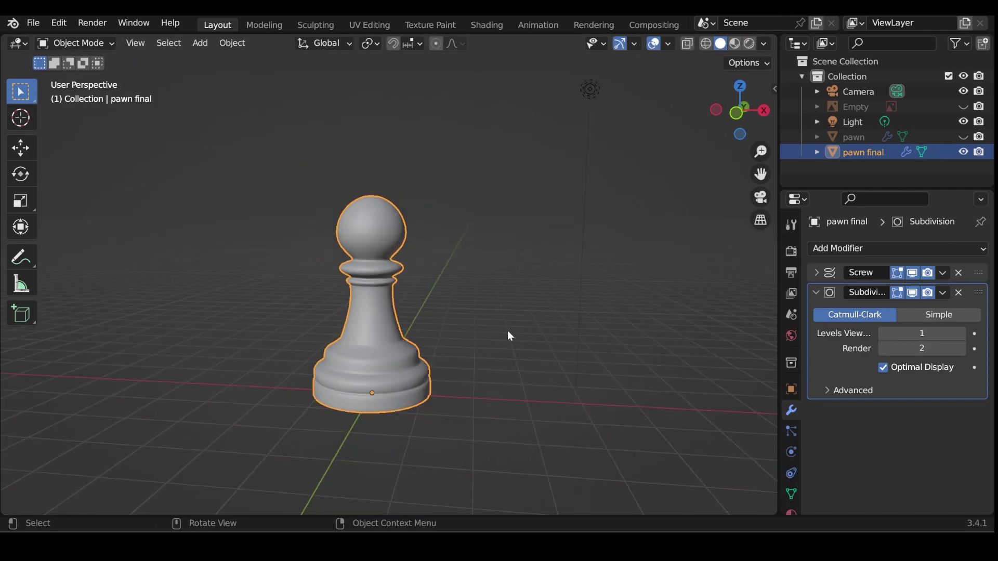
pyautogui.moveTo(509, 337); pyautogui.dragTo(541, 333, button='middle')
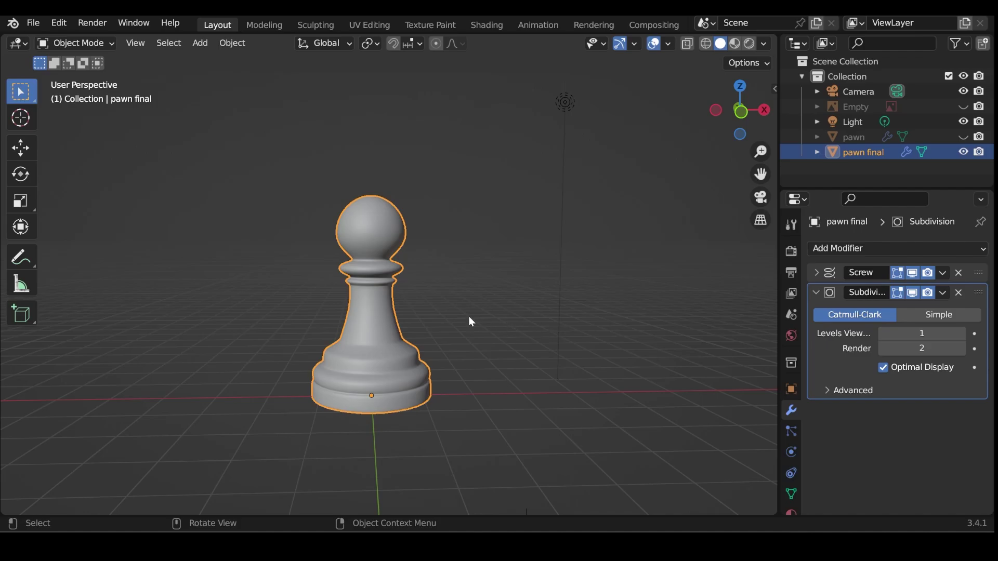
# Step: In Edit Mode's front view, dissolve the small ring's vertices under the collar
pyautogui.press('Tab')
pyautogui.press('KP_1')
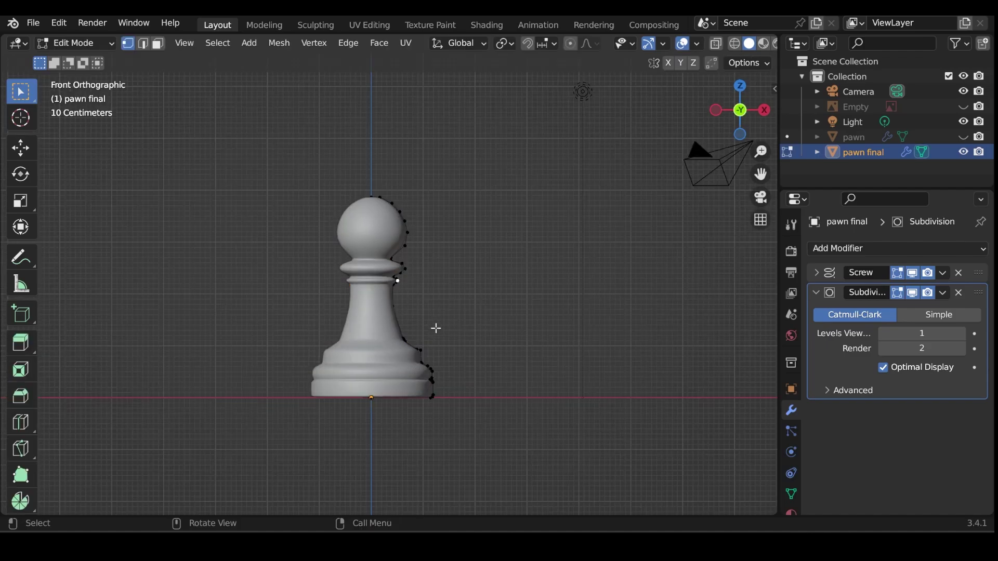
pyautogui.scroll(10, 435, 328)
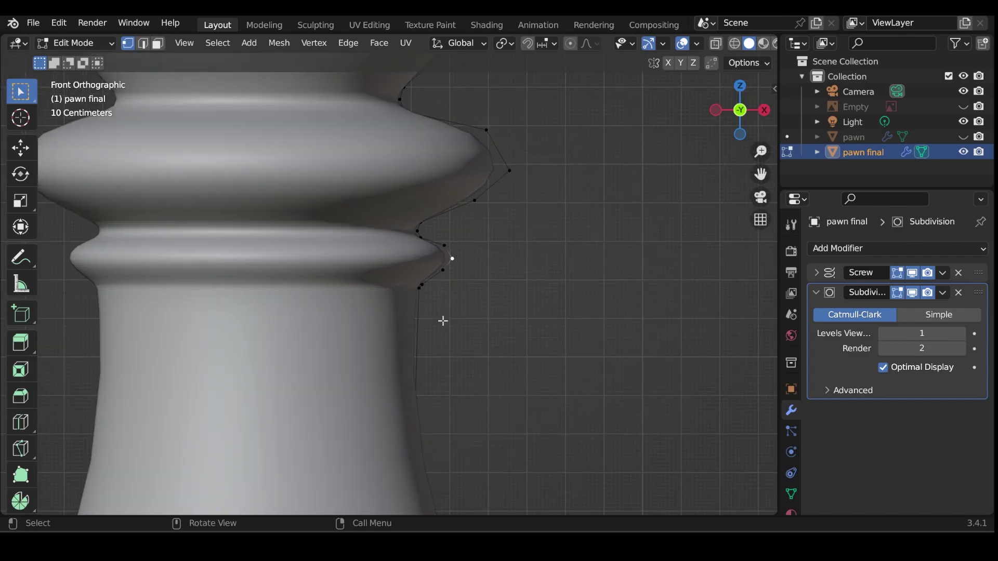
pyautogui.moveTo(410, 233); pyautogui.dragTo(524, 389)
pyautogui.hotkey('ctrl', 'x')
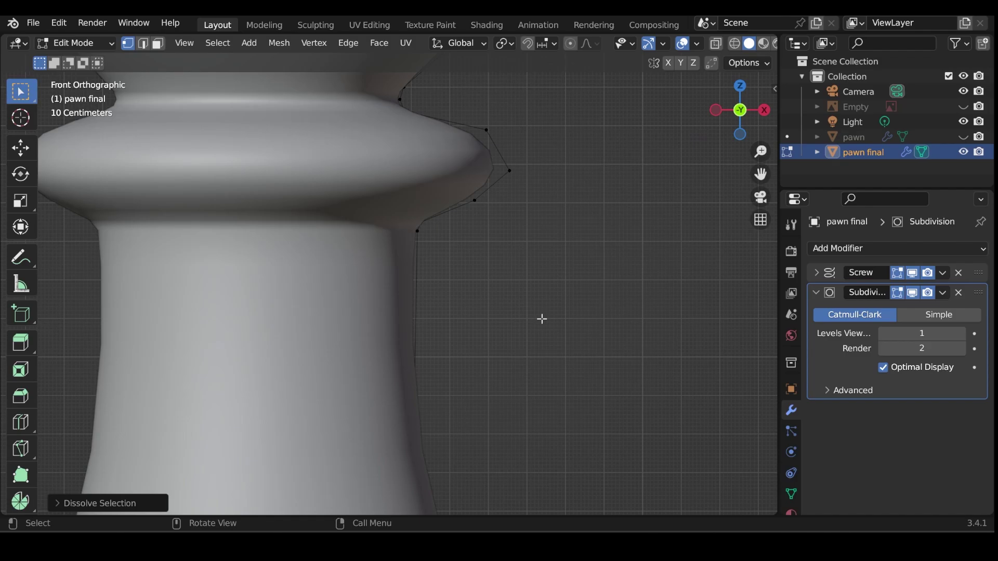
# Step: Delete a vertex on the collar's underside, then undo the deletion
pyautogui.click(475, 200)
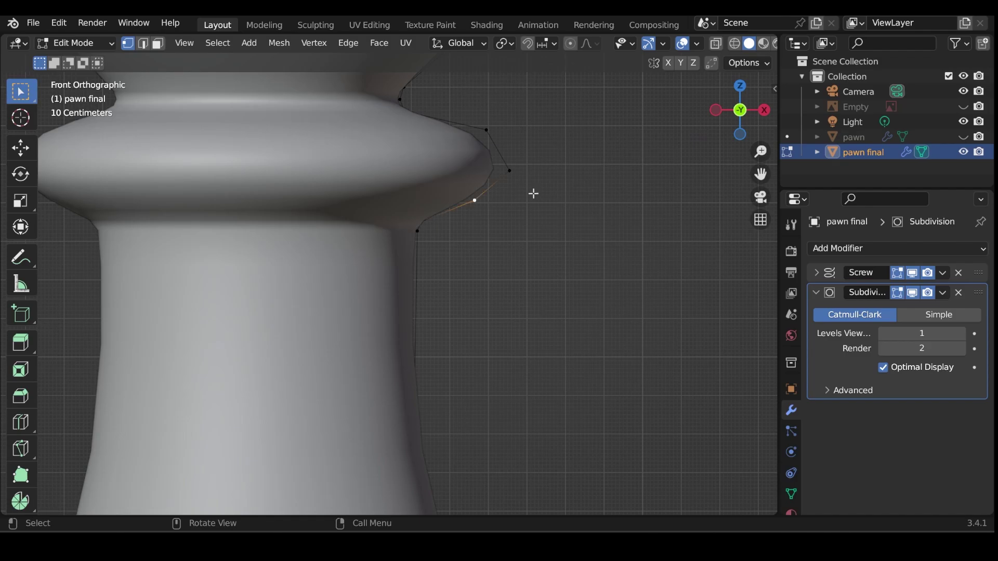
pyautogui.press('x')
pyautogui.click(567, 205)
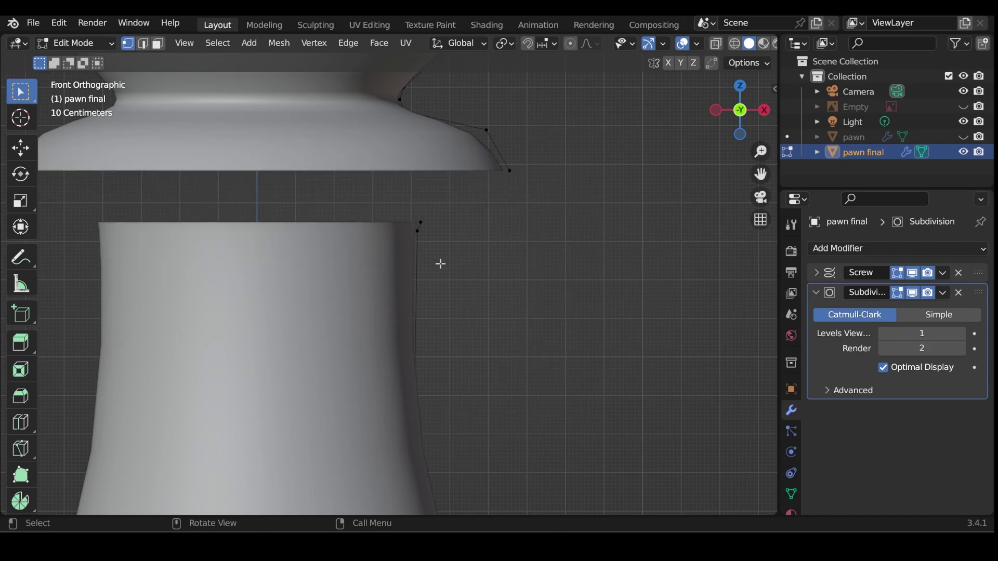
pyautogui.hotkey('ctrl', 'z')
pyautogui.press('x')
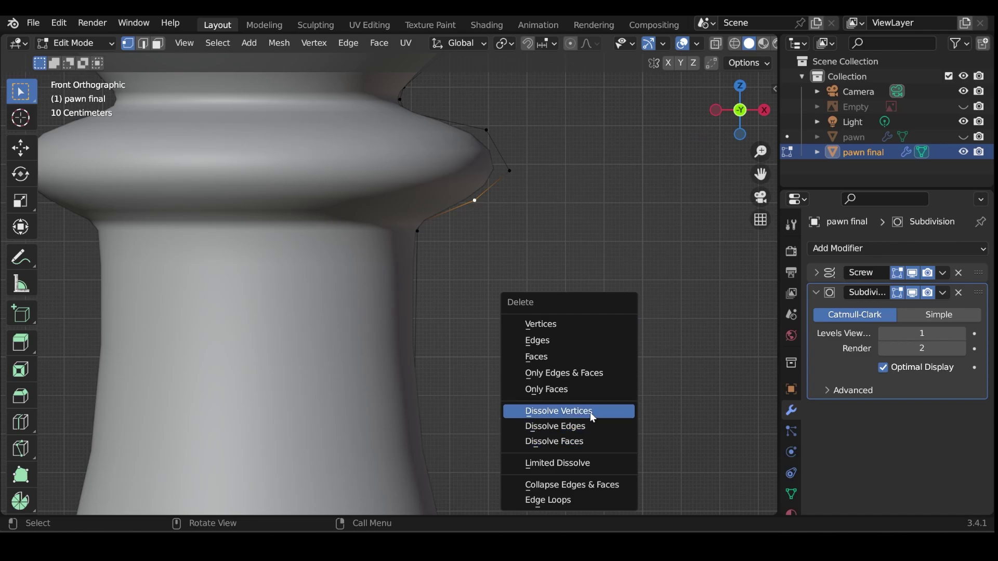
pyautogui.scroll(-6, 581, 223)
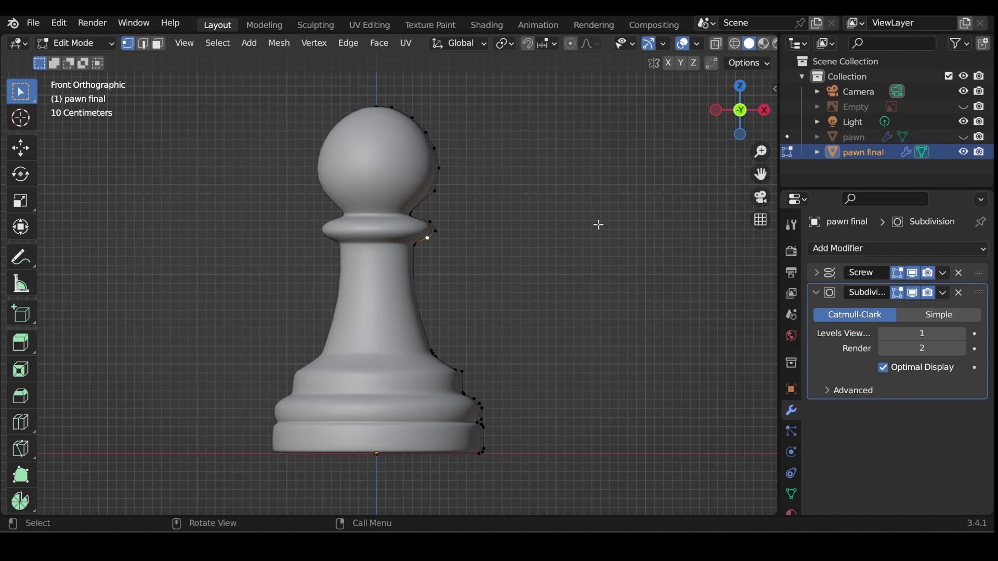
# Step: In the Shading workspace, rename the pawn's material to 'pawn white'
pyautogui.click(486, 25)
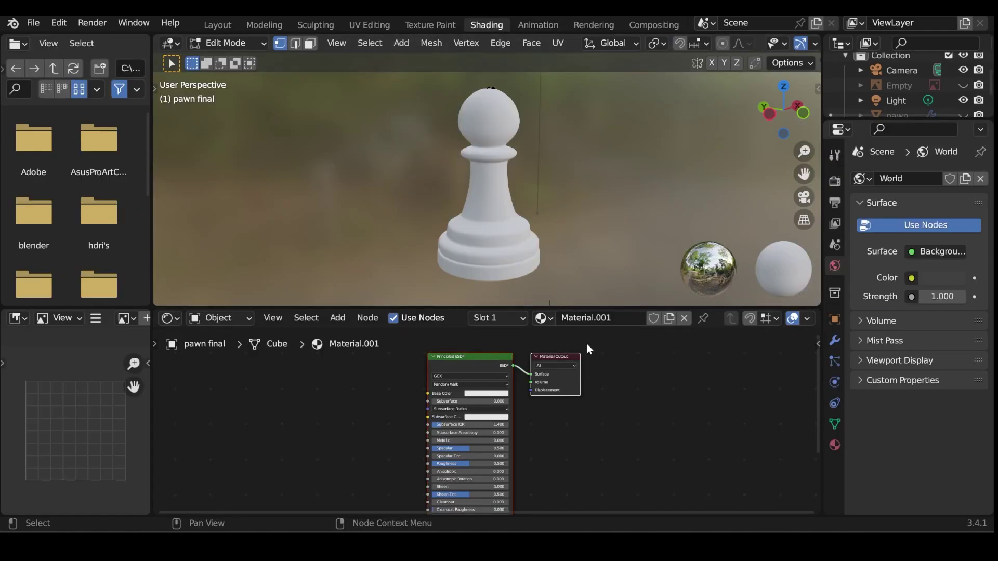
pyautogui.click(602, 319)
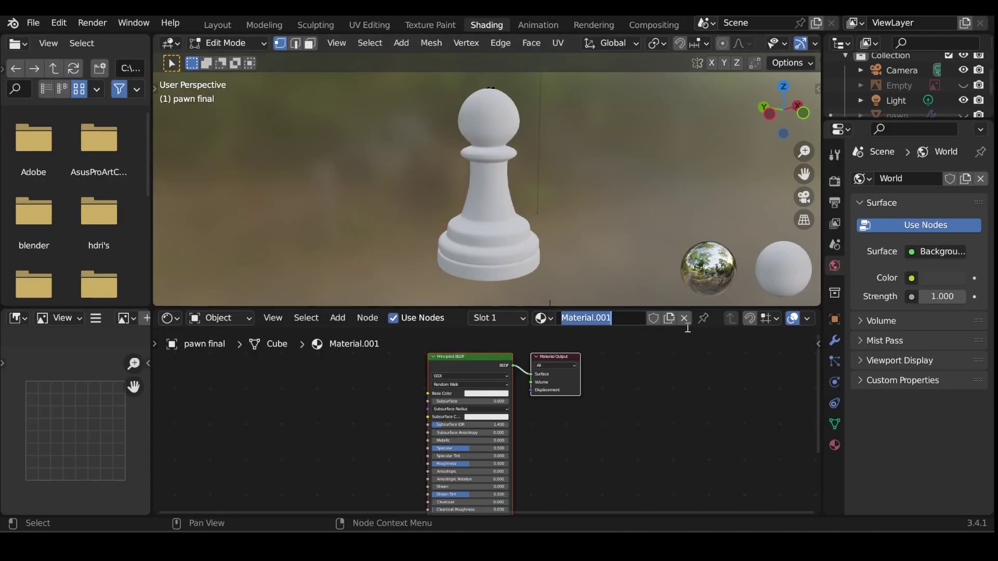
pyautogui.write('pawn white')
pyautogui.press('Return')
# Step: Lower the Principled BSDF Roughness to 0.083 for a glossy finish
pyautogui.scroll(4, 497, 435)
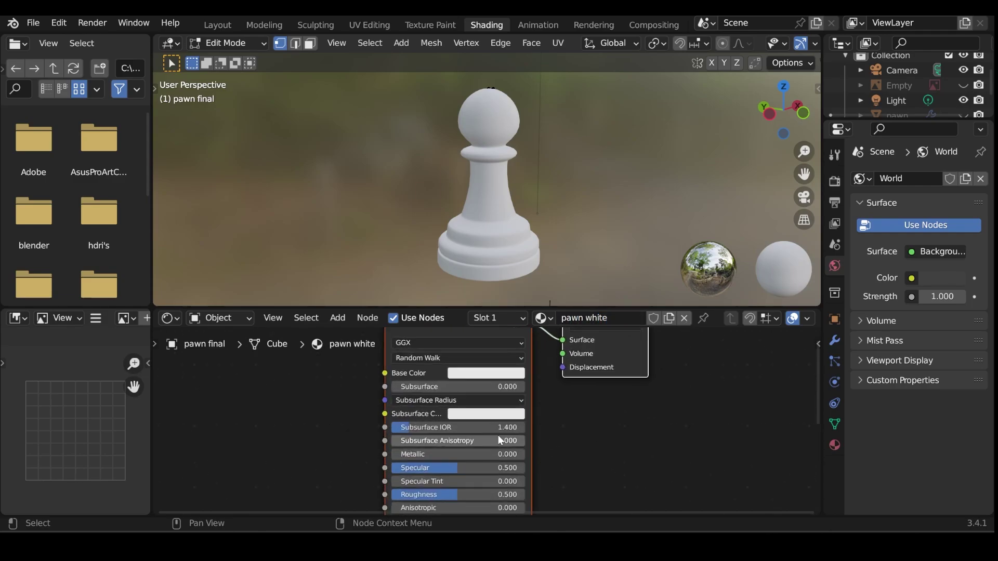
pyautogui.click(489, 365)
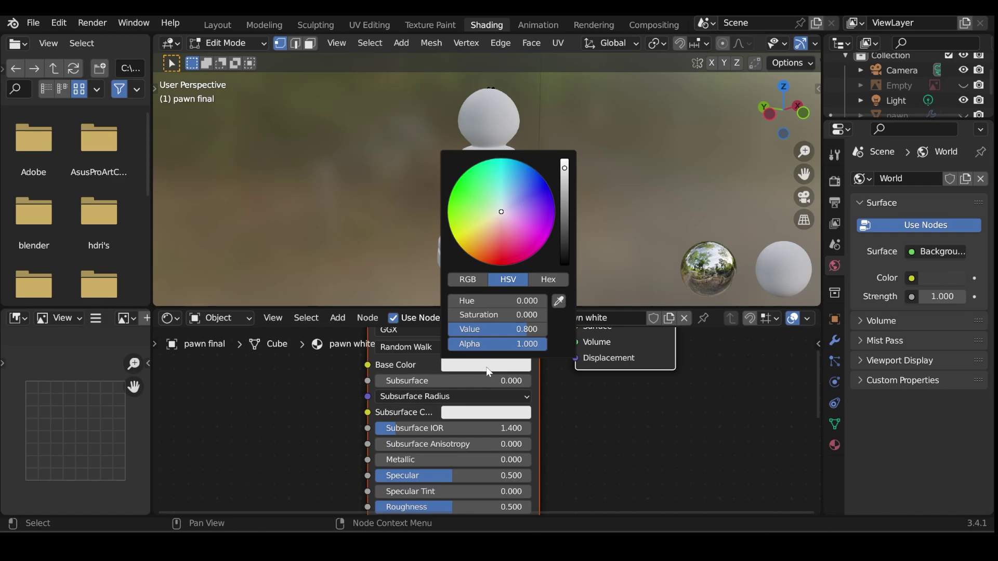
pyautogui.moveTo(448, 504); pyautogui.dragTo(390, 504)
pyautogui.moveTo(447, 482); pyautogui.dragTo(485, 385, button='middle')
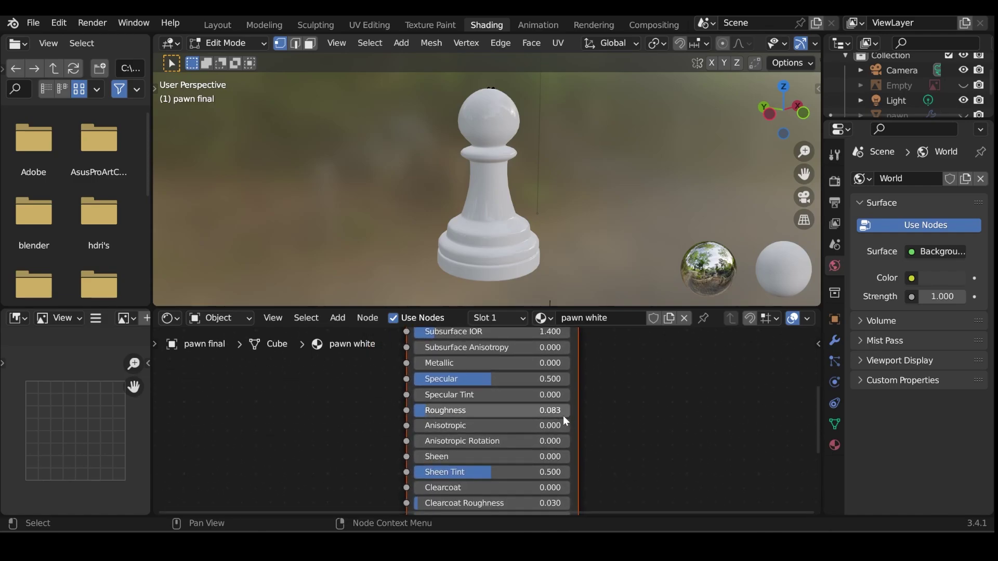
pyautogui.moveTo(494, 281); pyautogui.dragTo(543, 253, button='middle')
# Step: Darken the pawn white material's Base Color Value to about 0.011, nearly black
pyautogui.press('Tab')
pyautogui.moveTo(540, 336); pyautogui.dragTo(536, 475, button='middle')
pyautogui.click(526, 407)
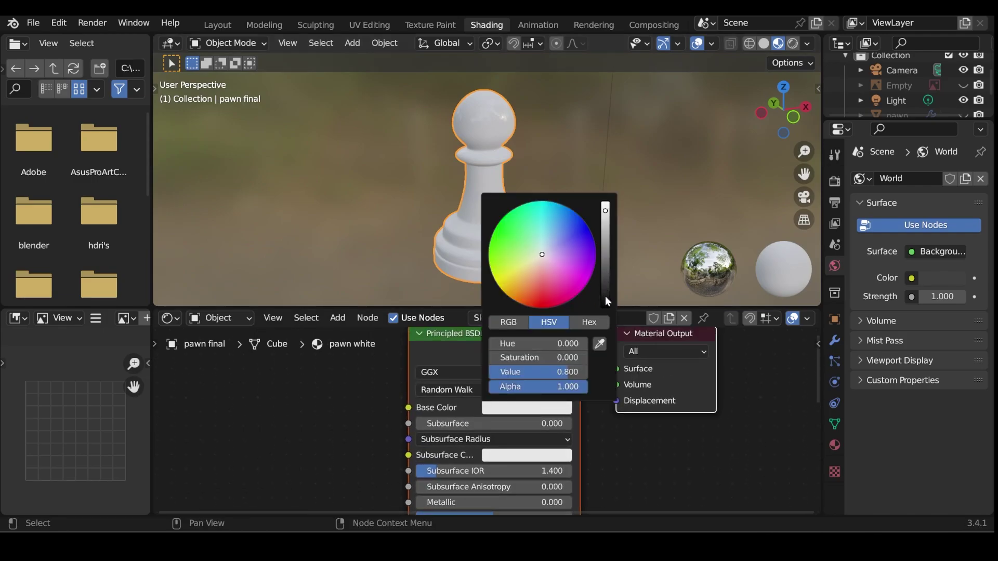
pyautogui.moveTo(606, 297); pyautogui.dragTo(606, 302)
pyautogui.moveTo(694, 233); pyautogui.dragTo(672, 228, button='middle')
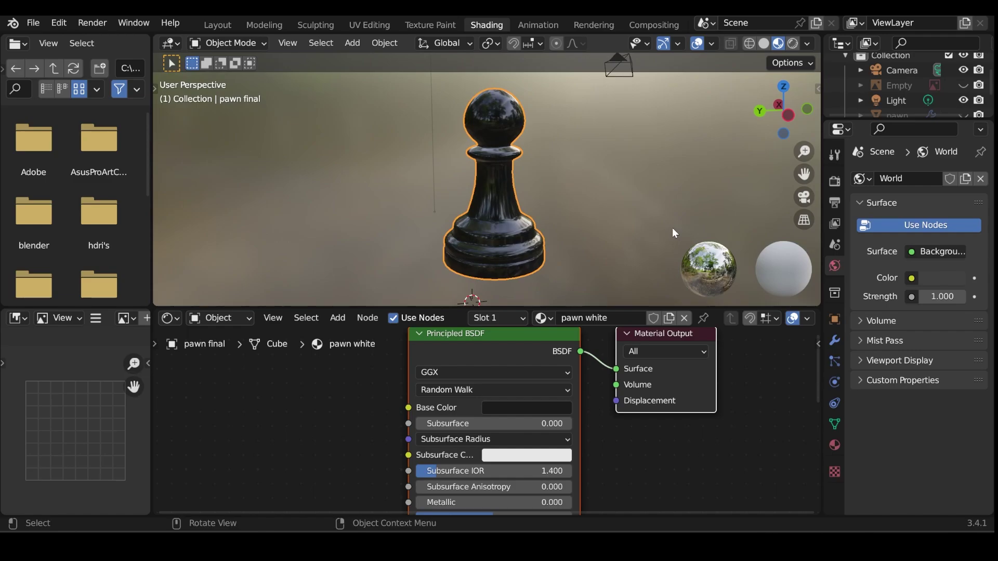